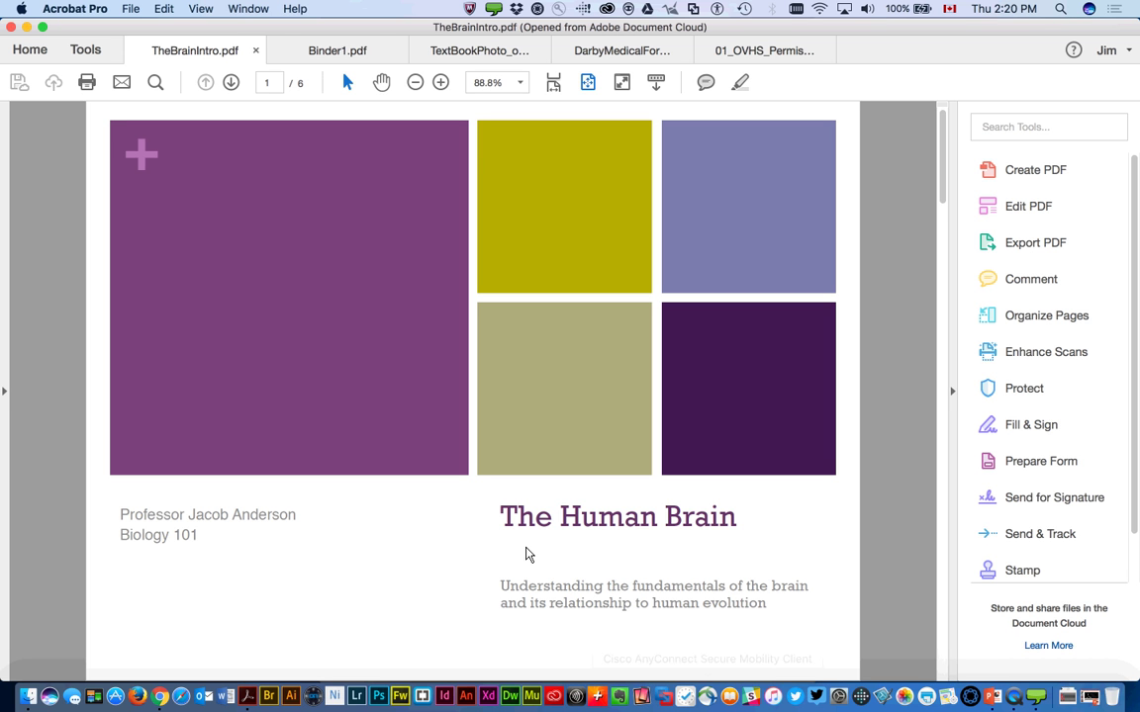
- Check the storage location of TheBrainIntro.pdf in the recent files list
left_click(30, 51)
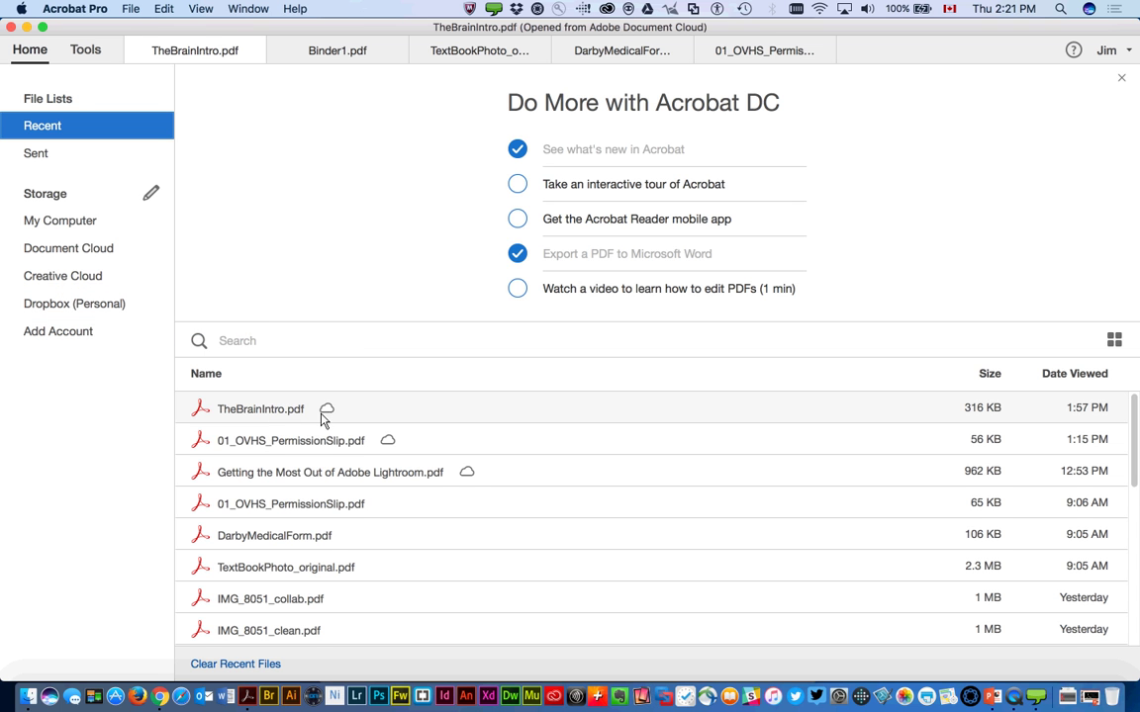
mouse_move(329, 419)
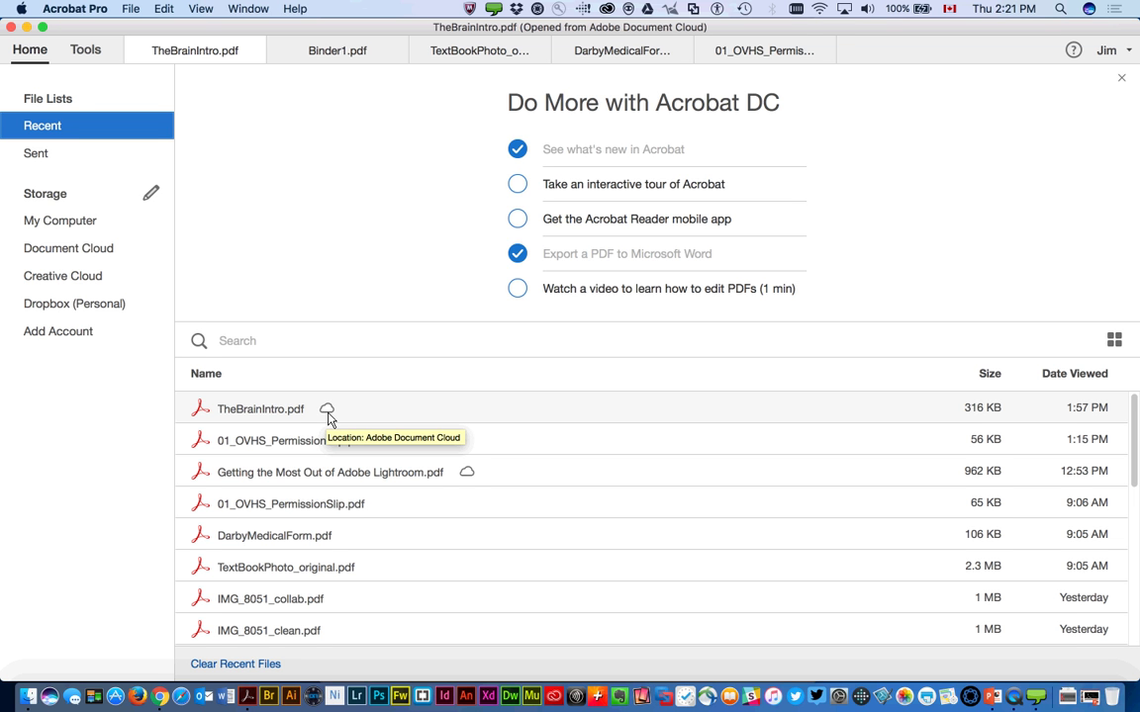
- Look through the full catalogue of tools, from Create & Edit to Protect & Standardize, and the existing tool shortcuts
left_click(85, 50)
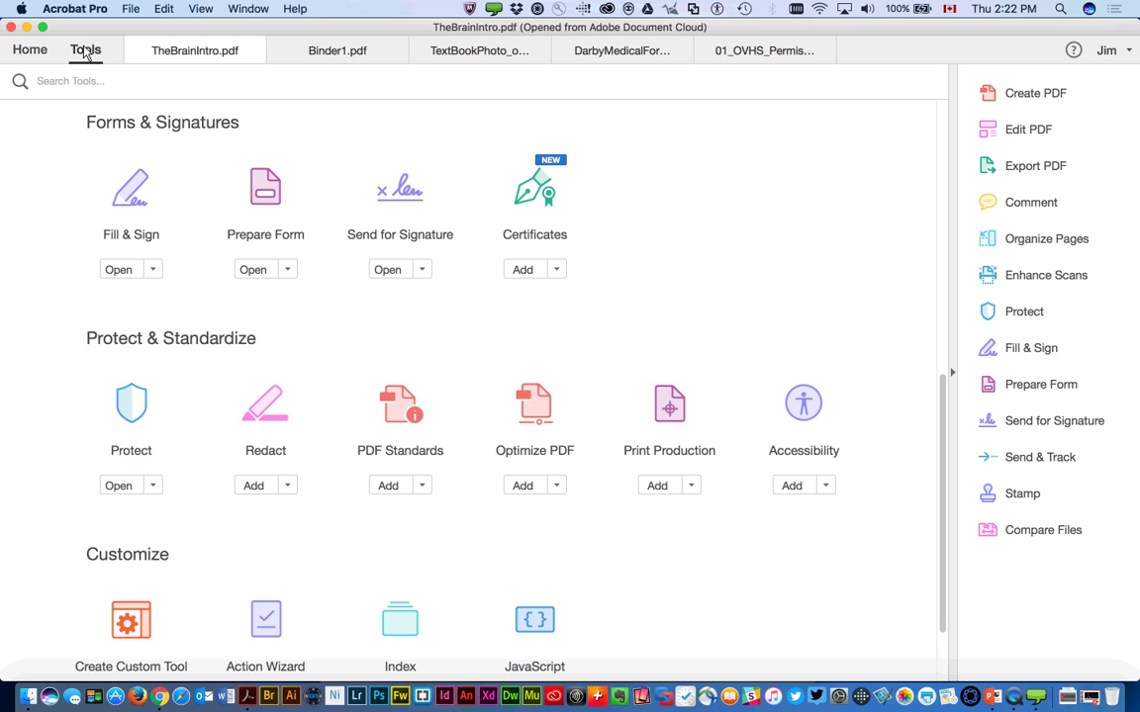
scroll(475, 302, "up", 10)
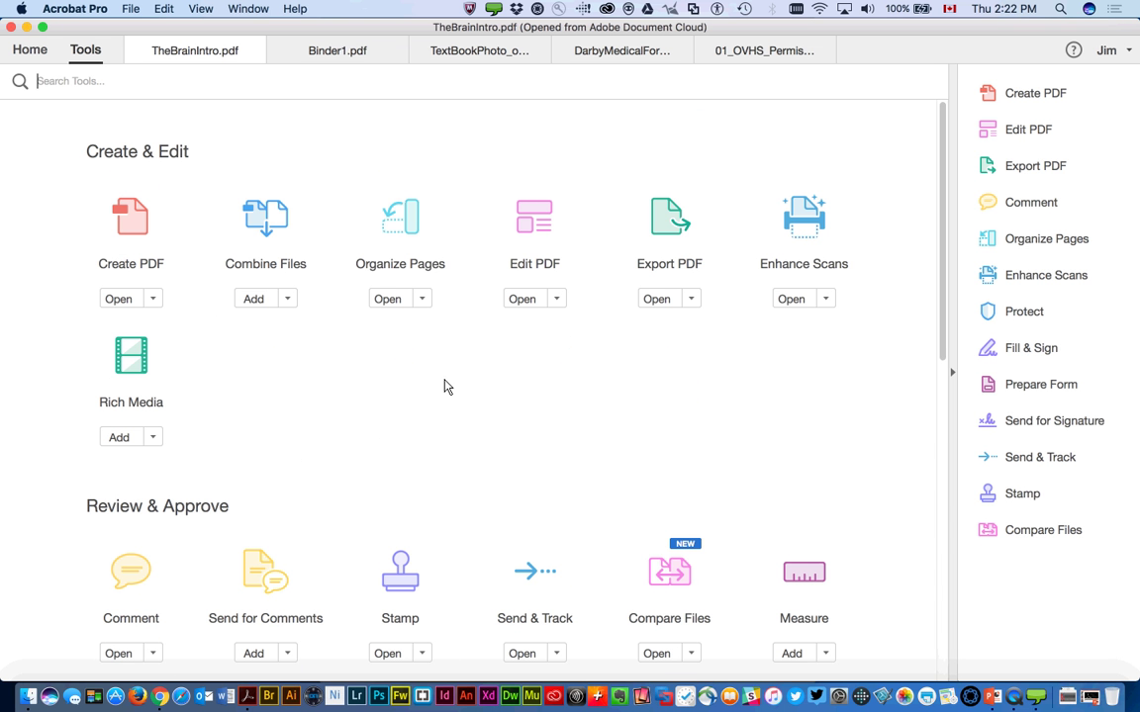
scroll(479, 386, "down", 2)
scroll(478, 386, "down", 10)
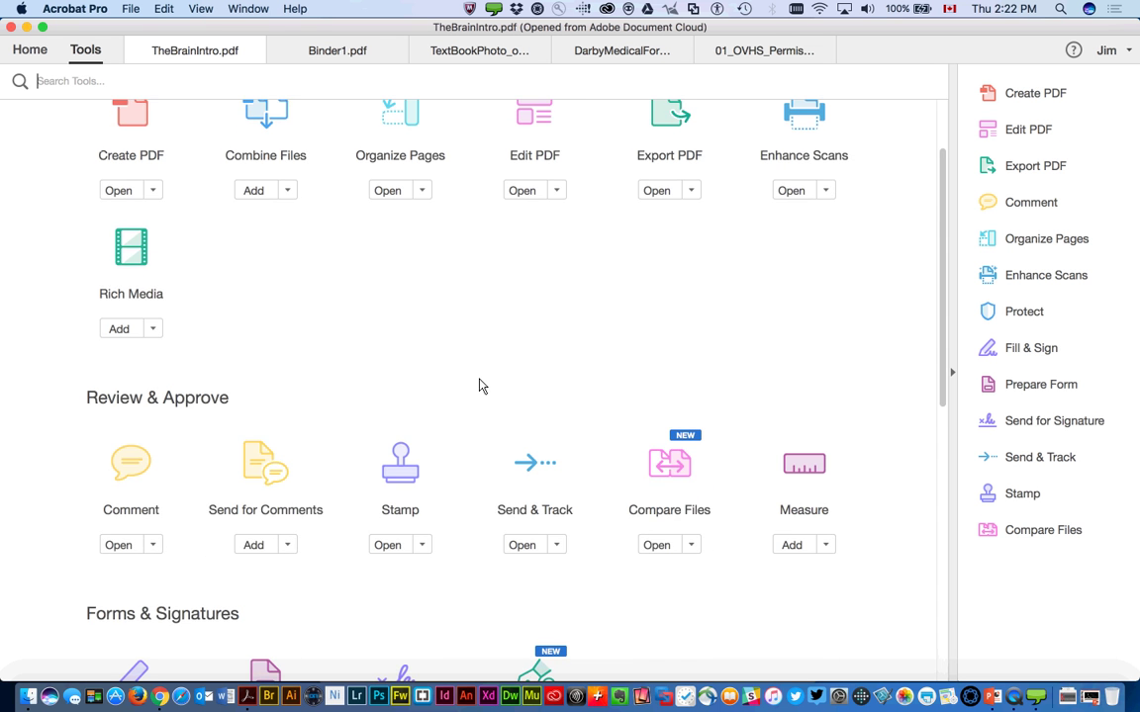
scroll(478, 386, "down", 10)
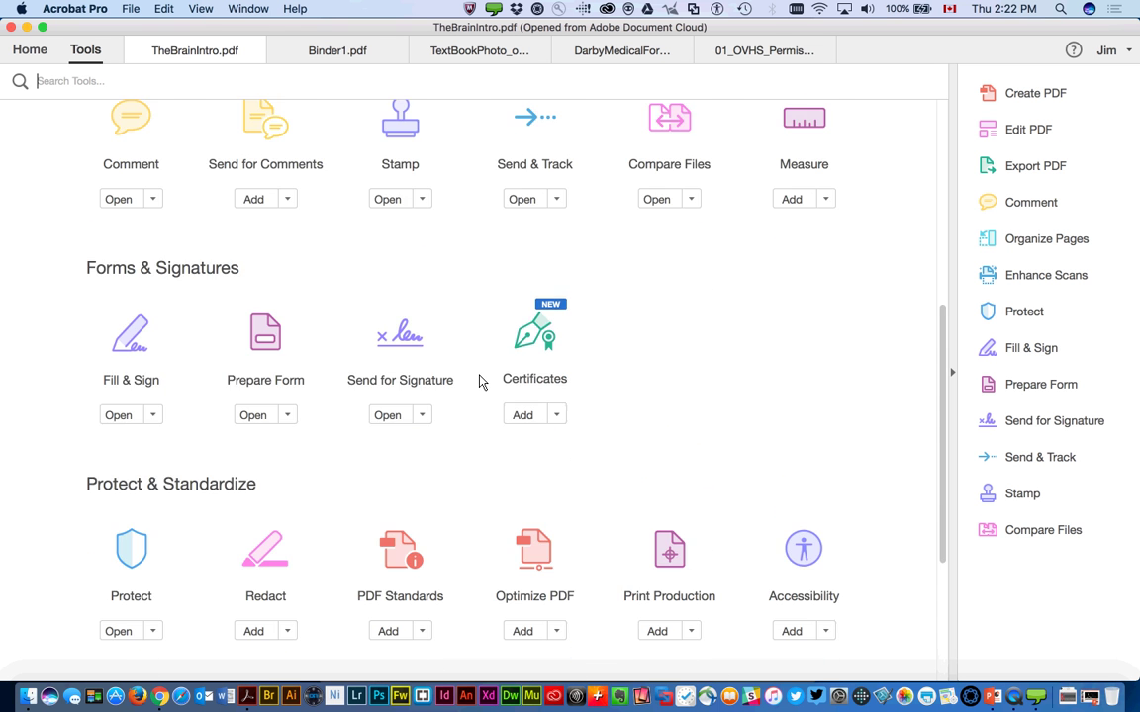
scroll(479, 382, "up", 14)
scroll(479, 382, "up", 3)
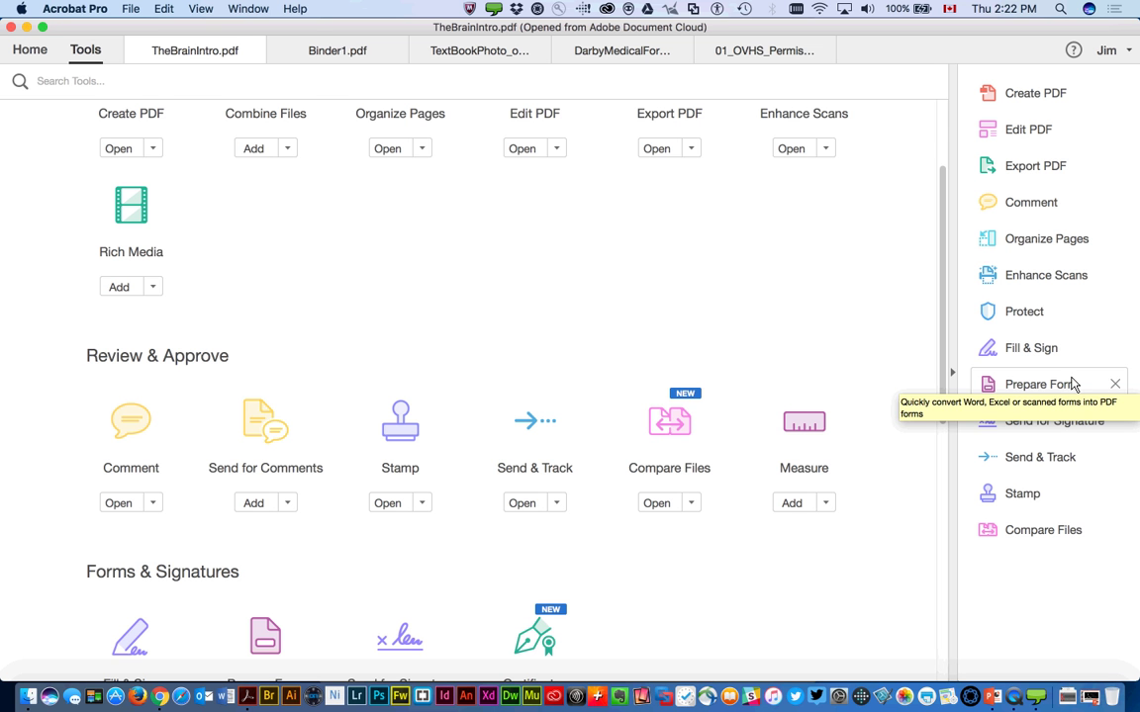
scroll(746, 245, "up", 3)
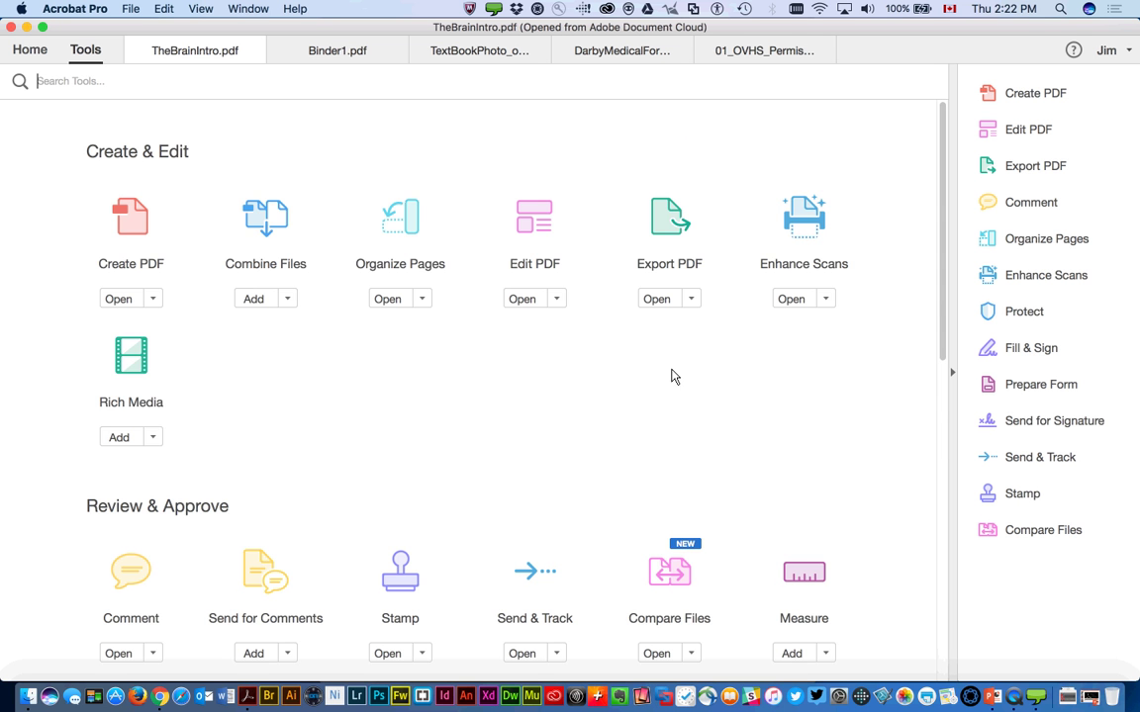
- Add the Optimize PDF tool to the end of the tool shortcuts, below Compare Files
scroll(672, 376, "down", 5)
scroll(672, 376, "down", 5)
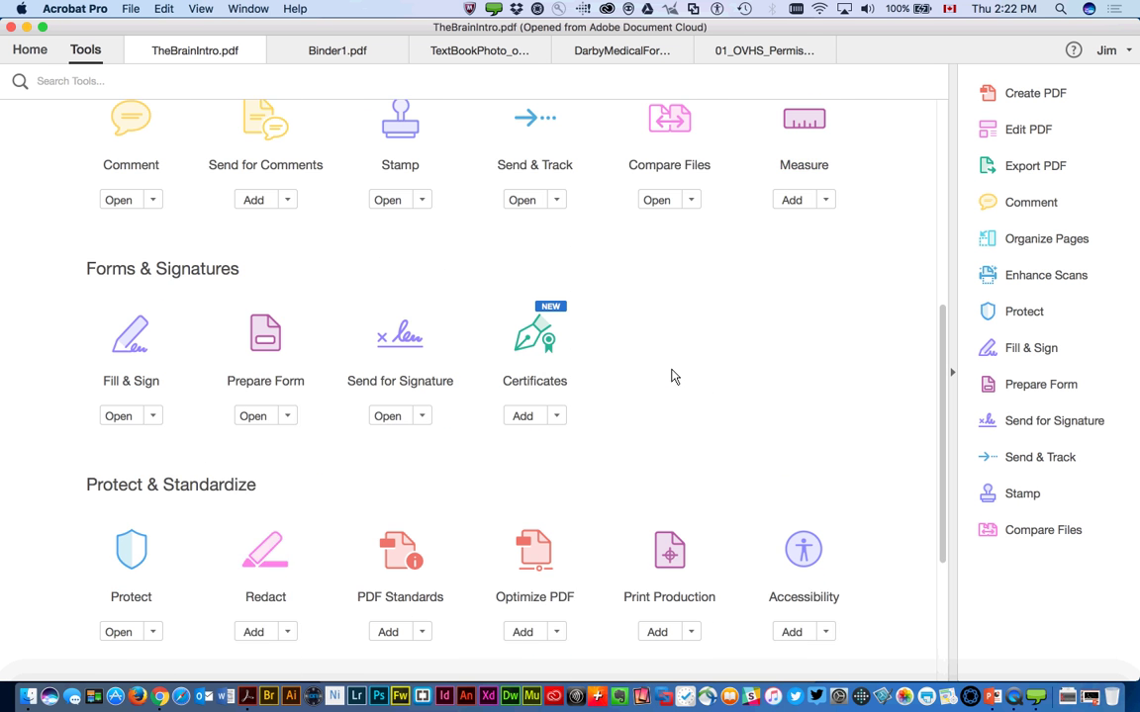
scroll(672, 377, "down", 3)
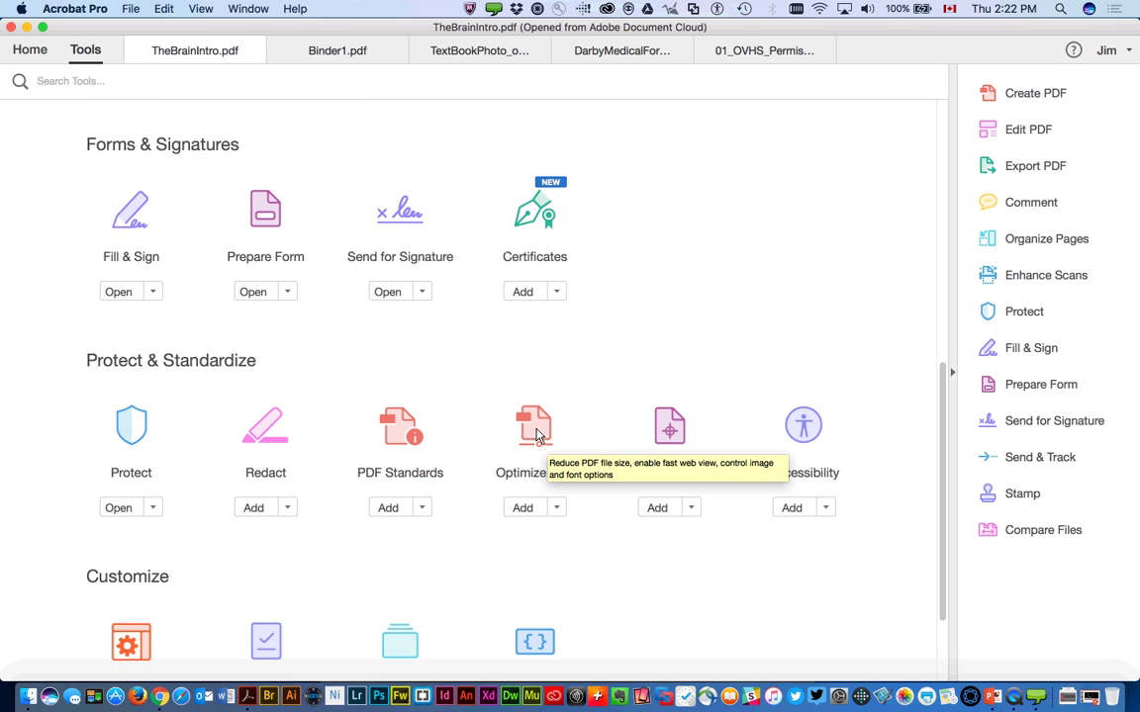
left_click_drag(534, 433, 1041, 575)
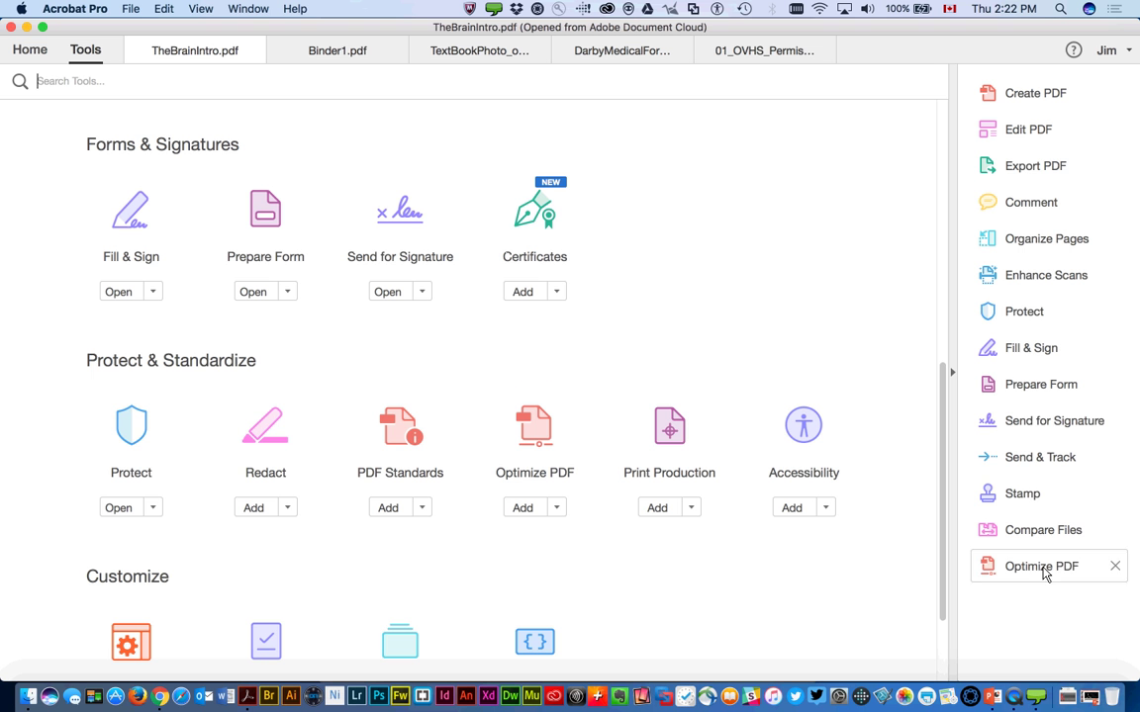
- Return to TheBrainIntro.pdf, search its tools for "edit", and clear the search
left_click(194, 56)
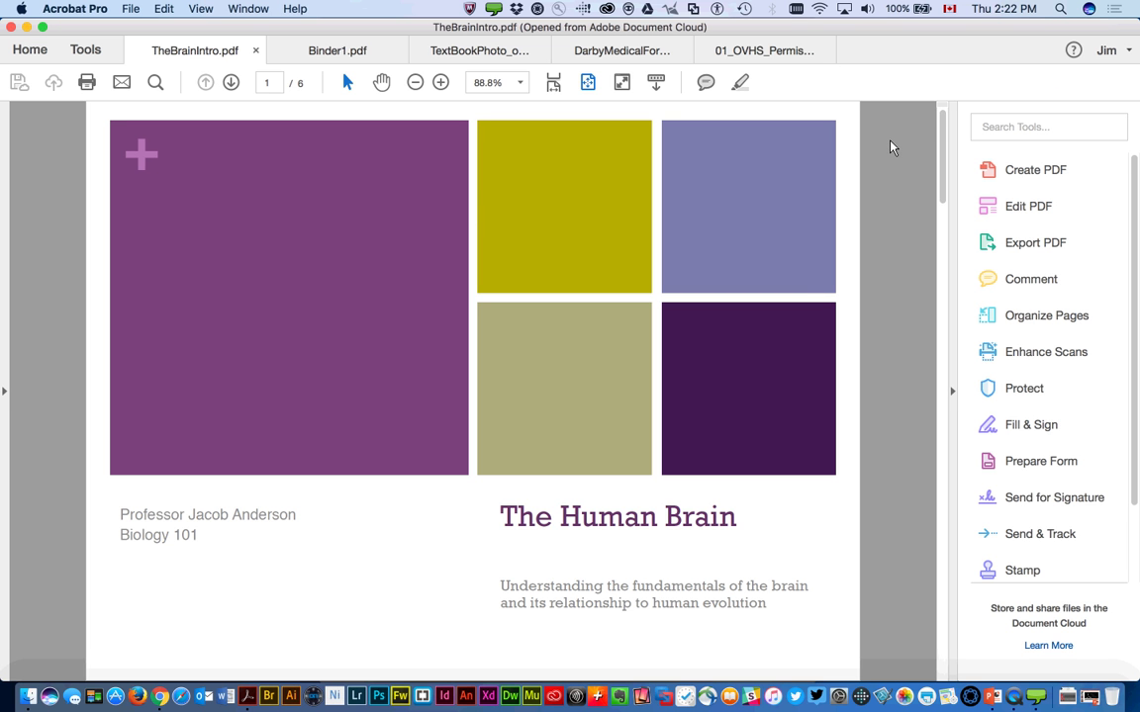
left_click(1042, 136)
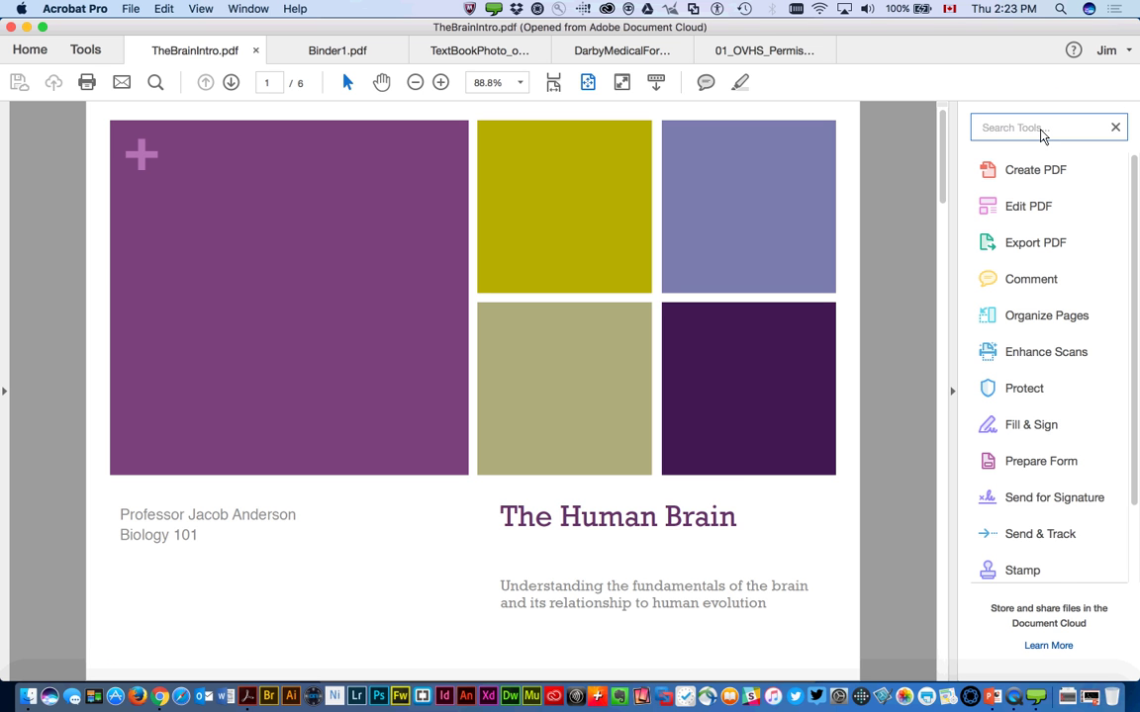
type("edit")
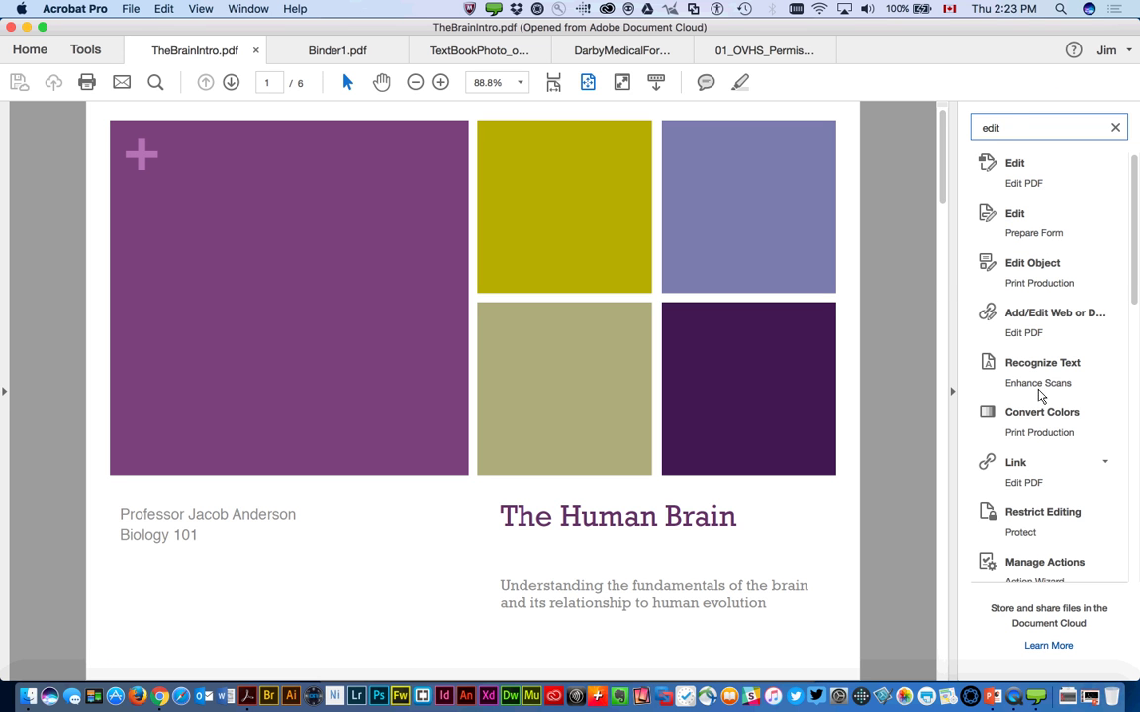
left_click(1115, 128)
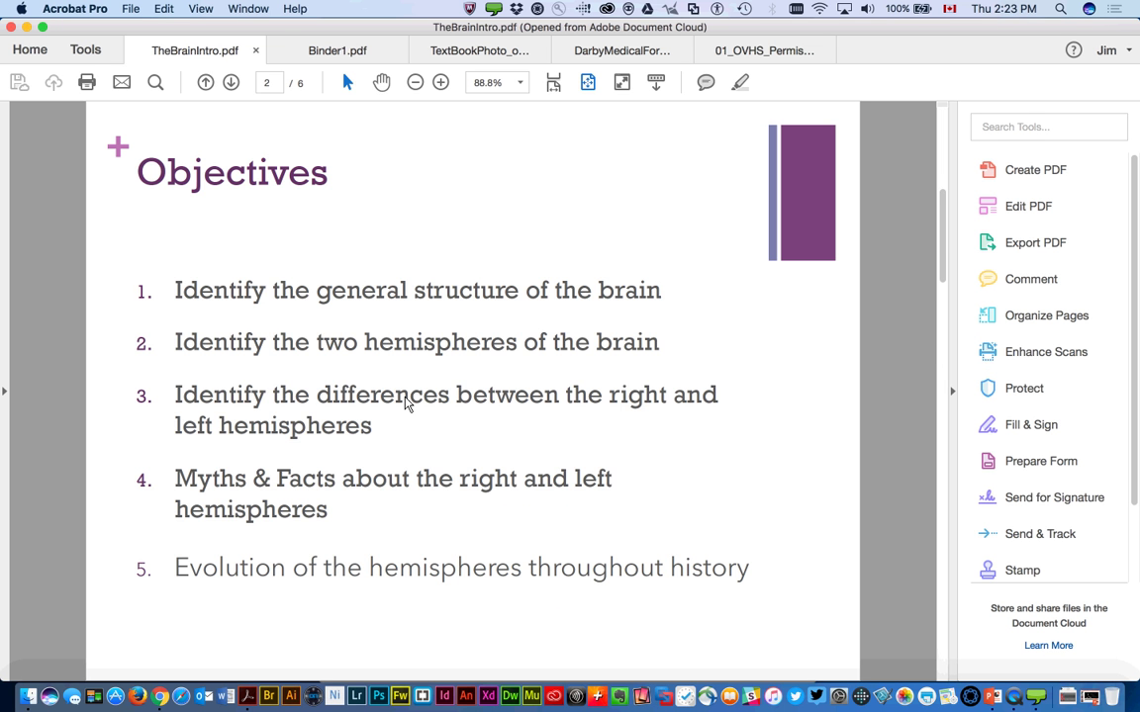
- Open TheBrainIntro.pdf for editing with the Edit PDF tool and return to its cover page
key("Right")
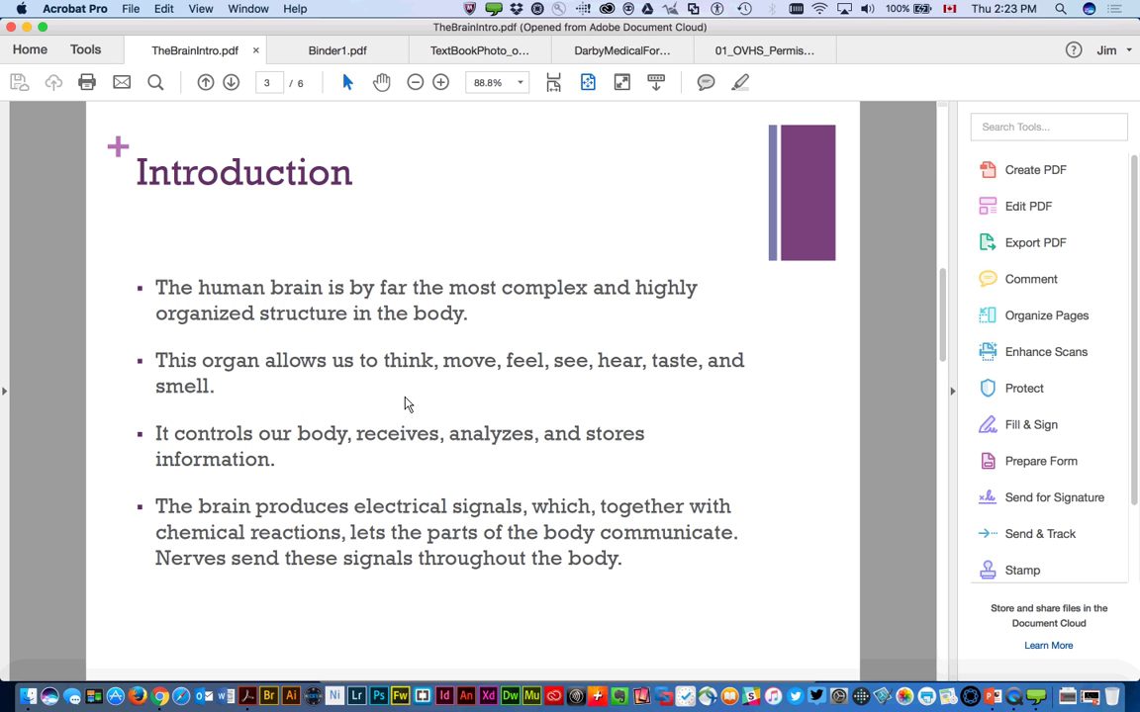
key("Left")
key("Left")
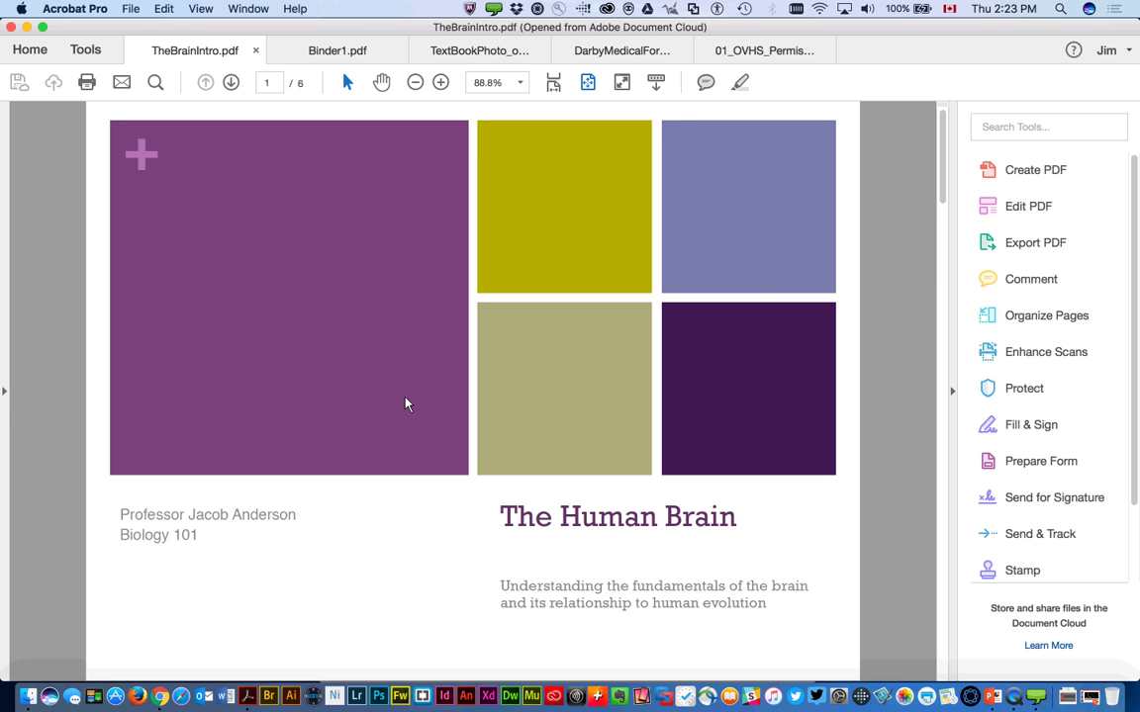
left_click(1018, 215)
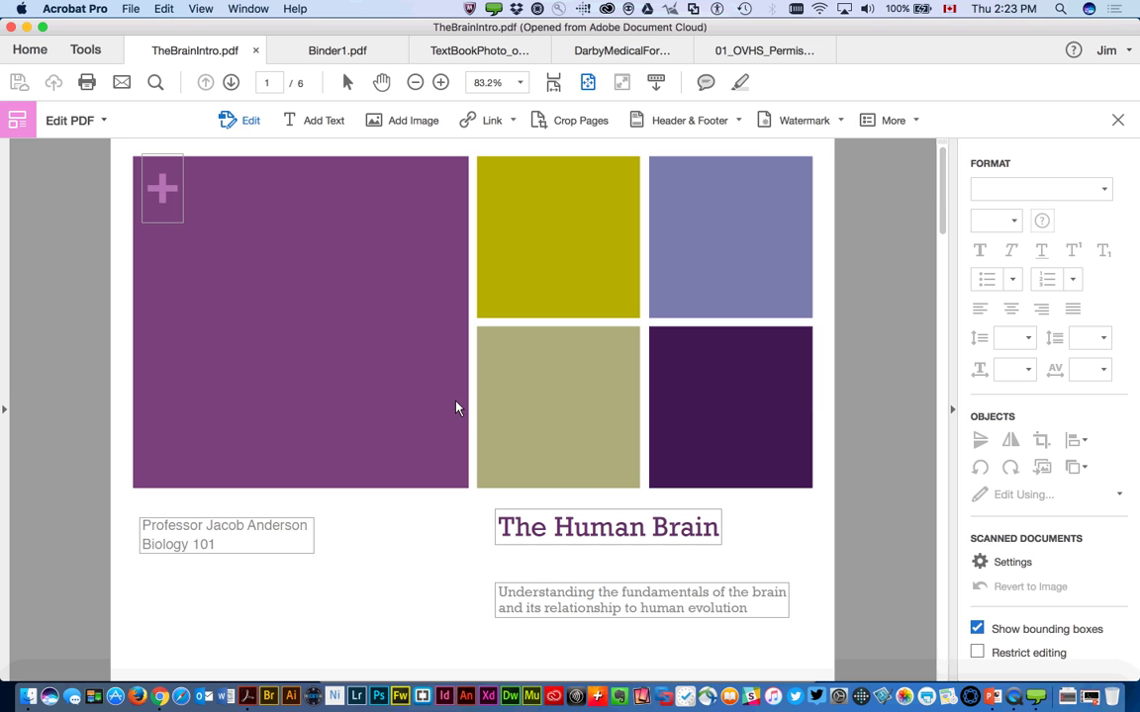
key("Right")
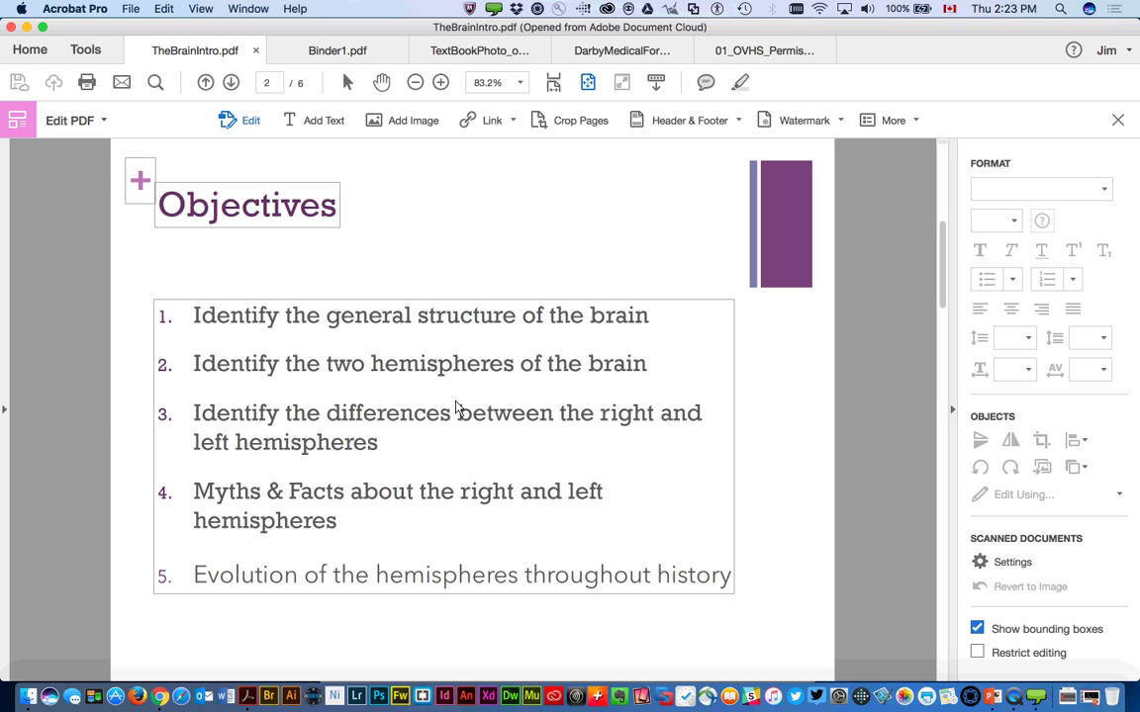
key("Left")
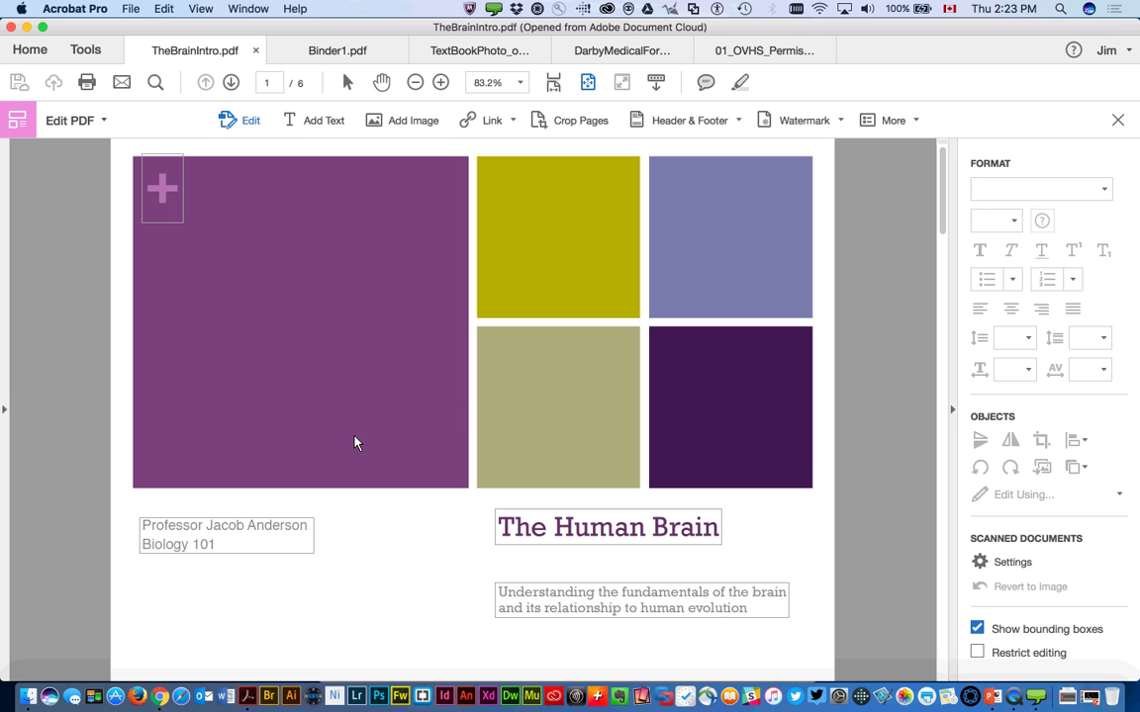
- Change the second-to-last letter of the professor's surname on the cover page to "a"
left_click(303, 531)
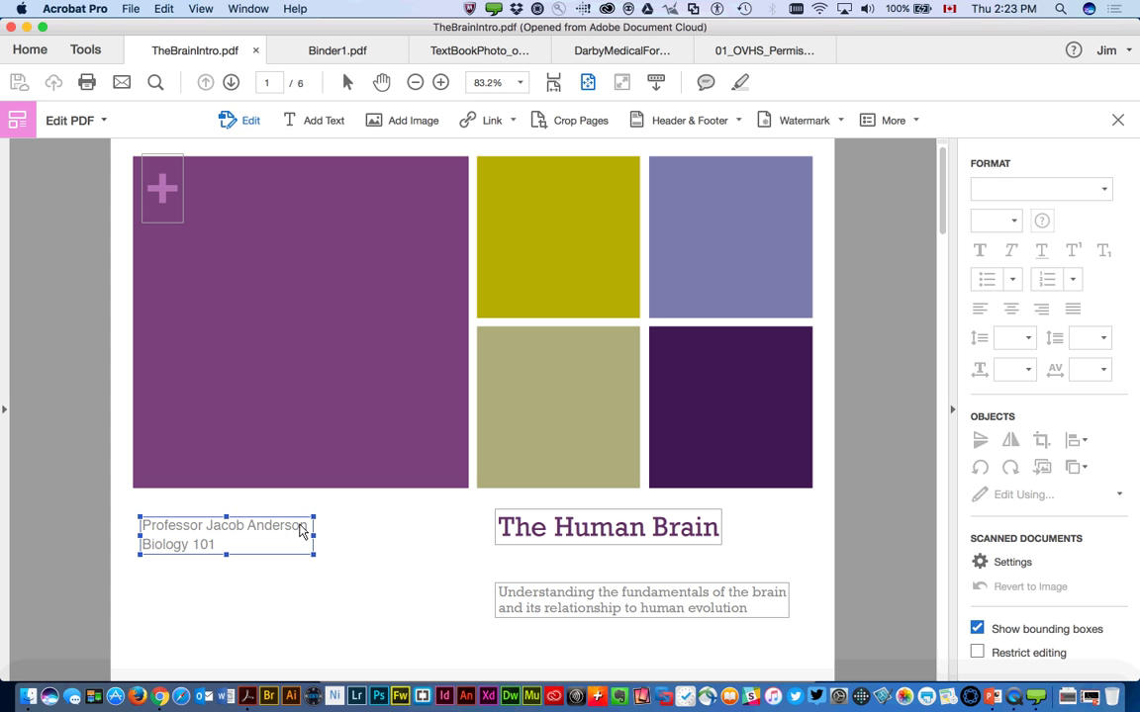
left_click(303, 531)
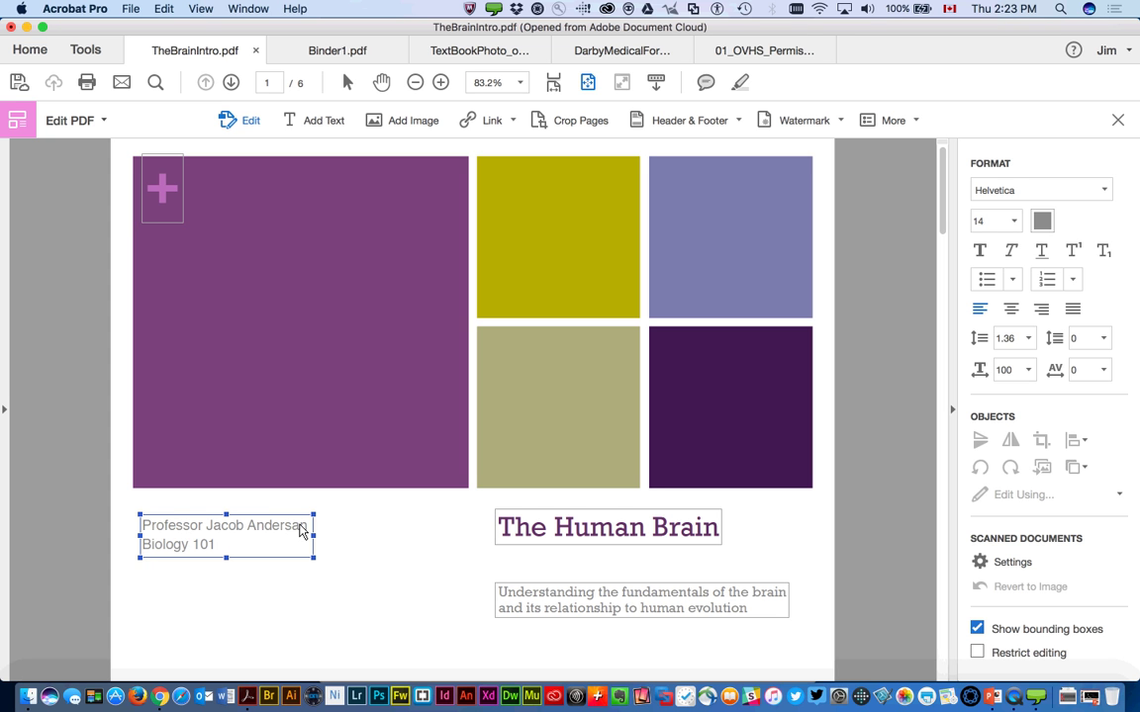
- Insert the line "Associate Dean" between the professor's name and "Biology 101" on the cover page
left_click(308, 532)
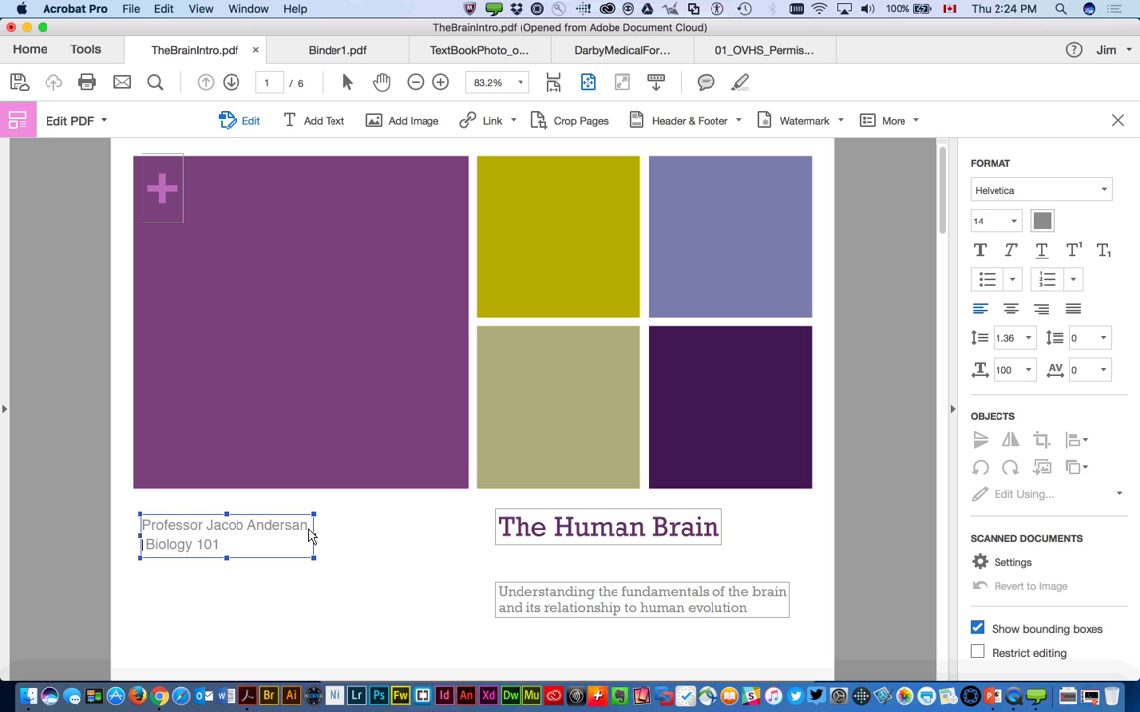
type("Ass ")
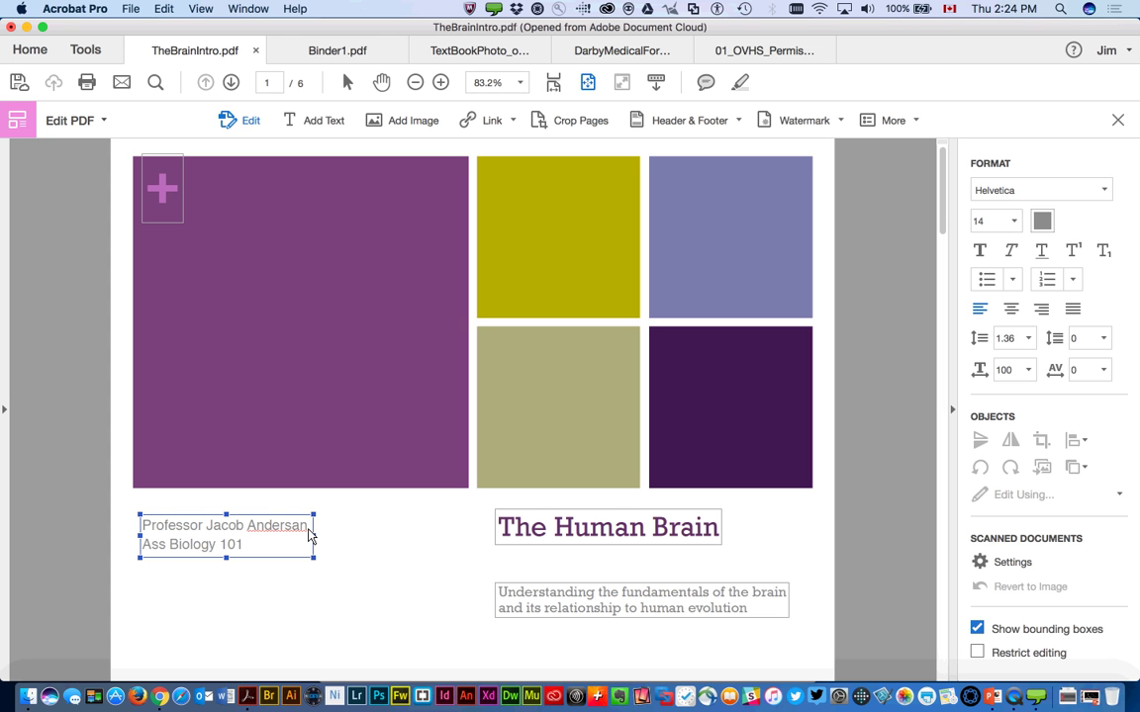
type("ocitate")
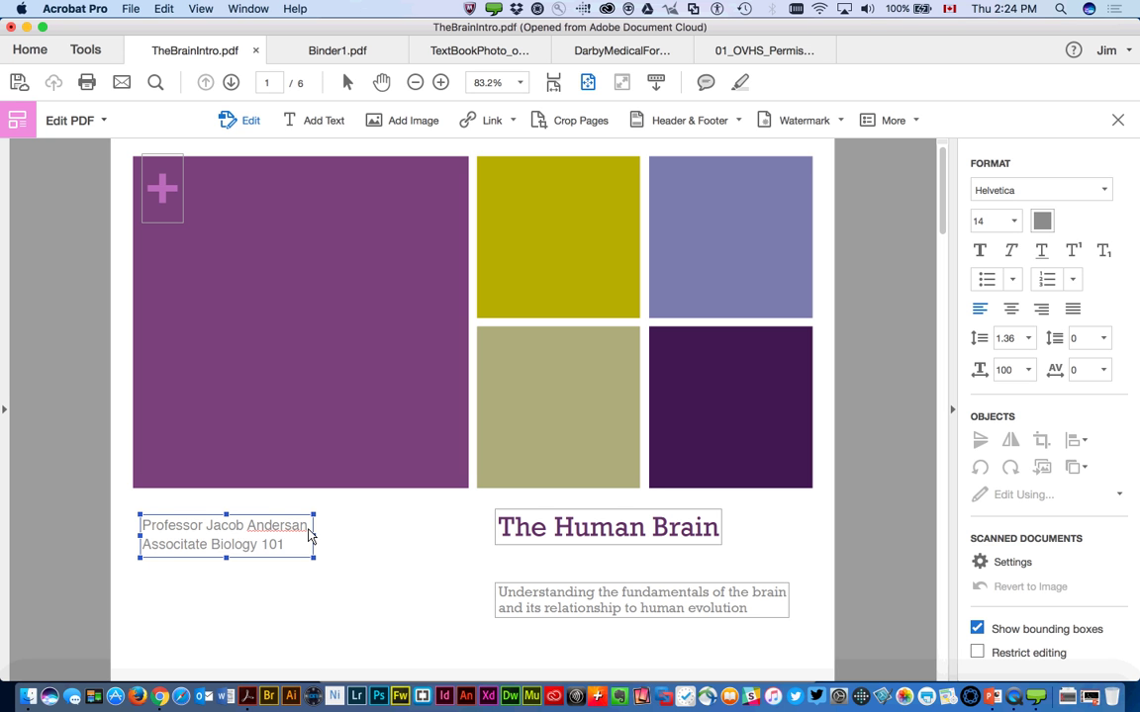
key("BackSpace")
key("BackSpace")
key("BackSpace")
key("BackSpace")
key("BackSpace")
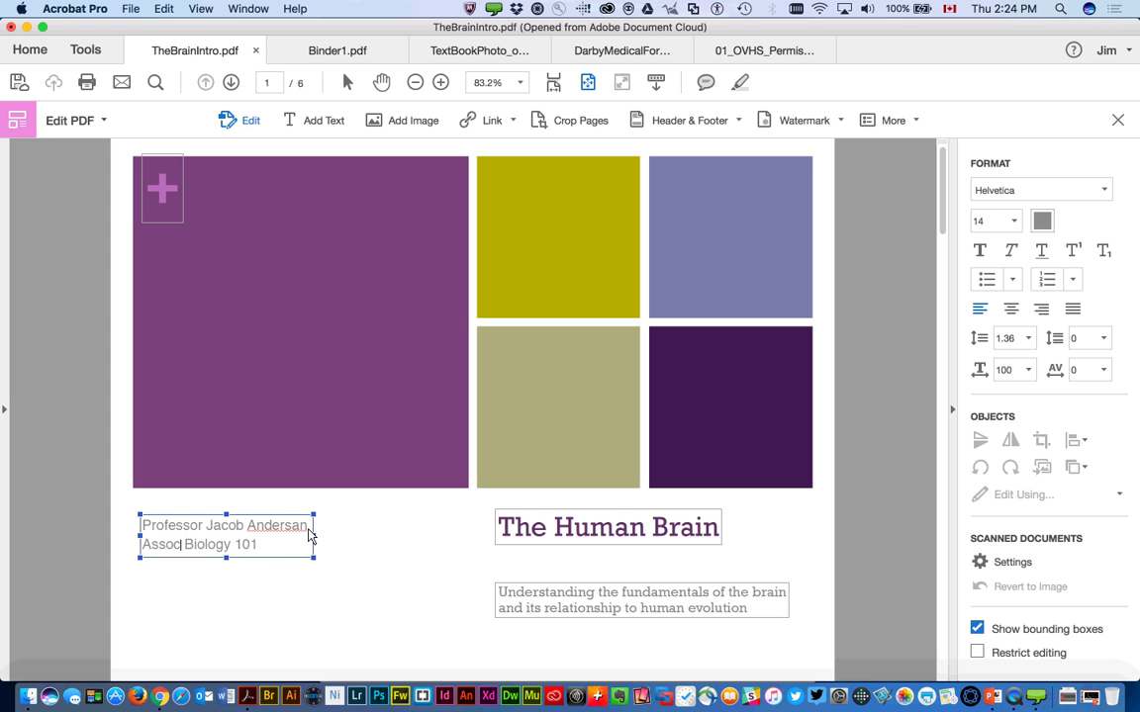
type("iate Dean")
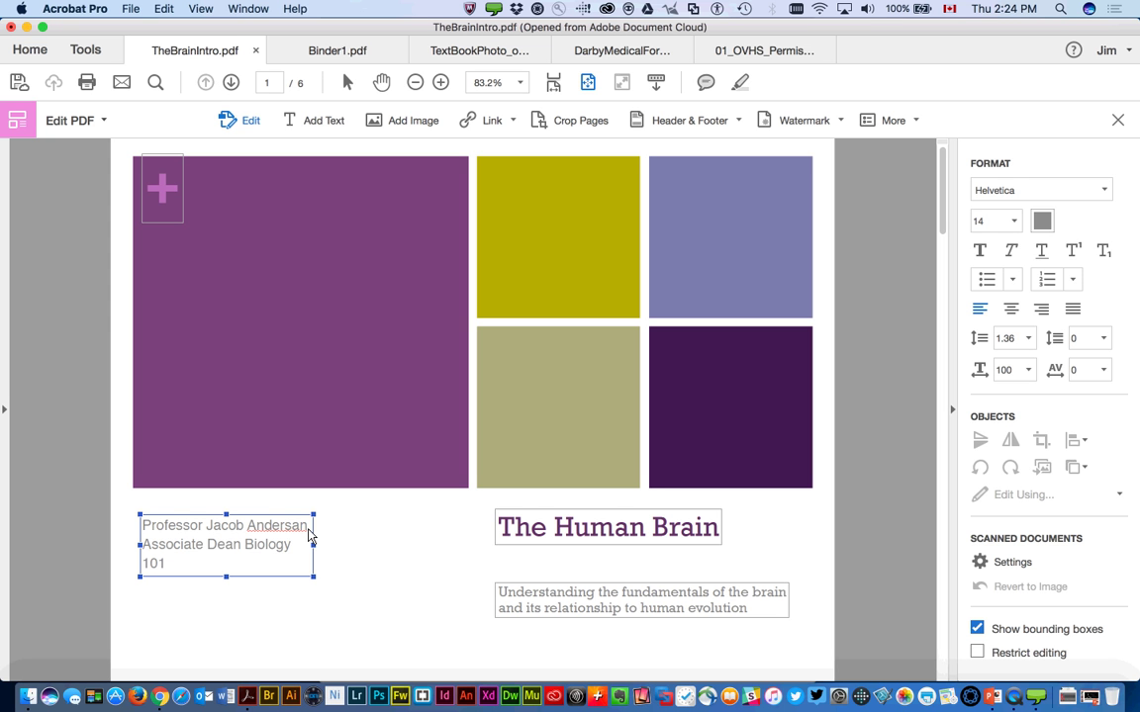
key("Return")
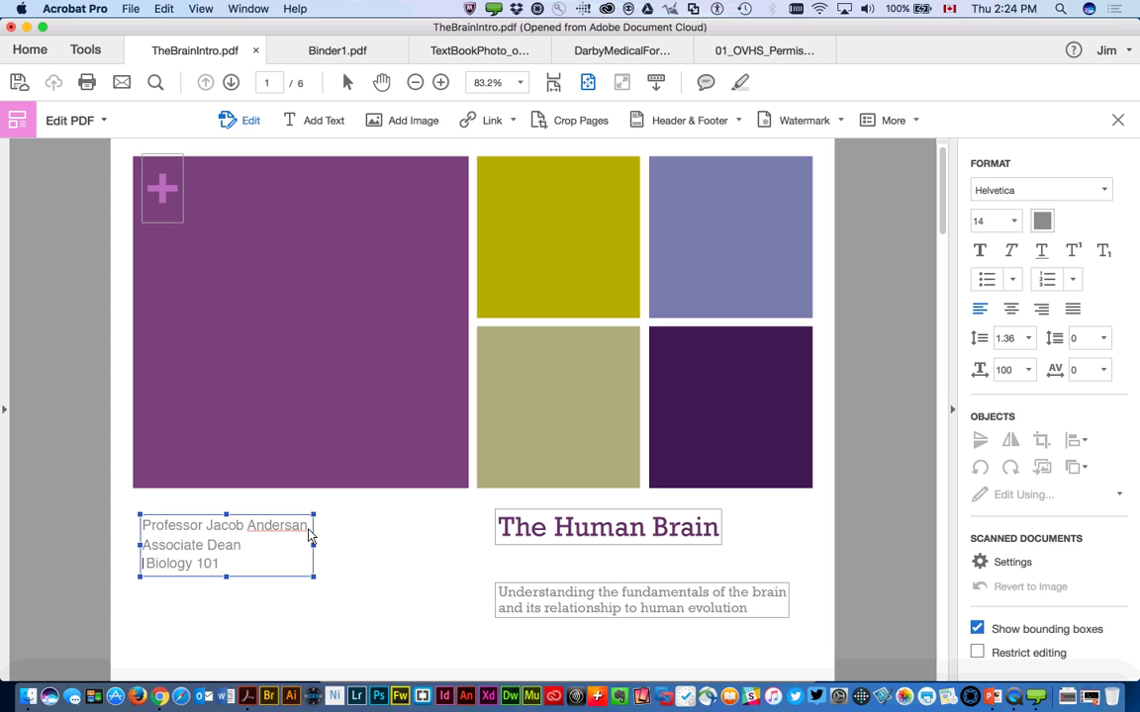
key("BackSpace")
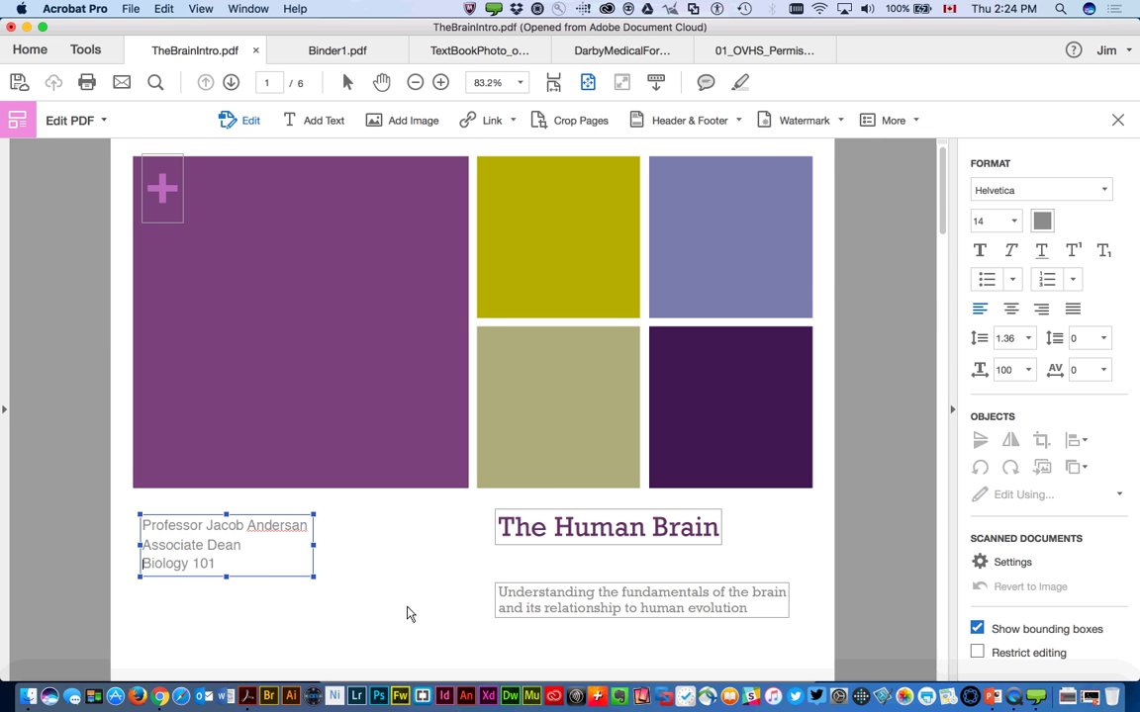
- Add the bullet "This is the additional detail" after the third bullet on the Introduction page
scroll(410, 615, "down", 3)
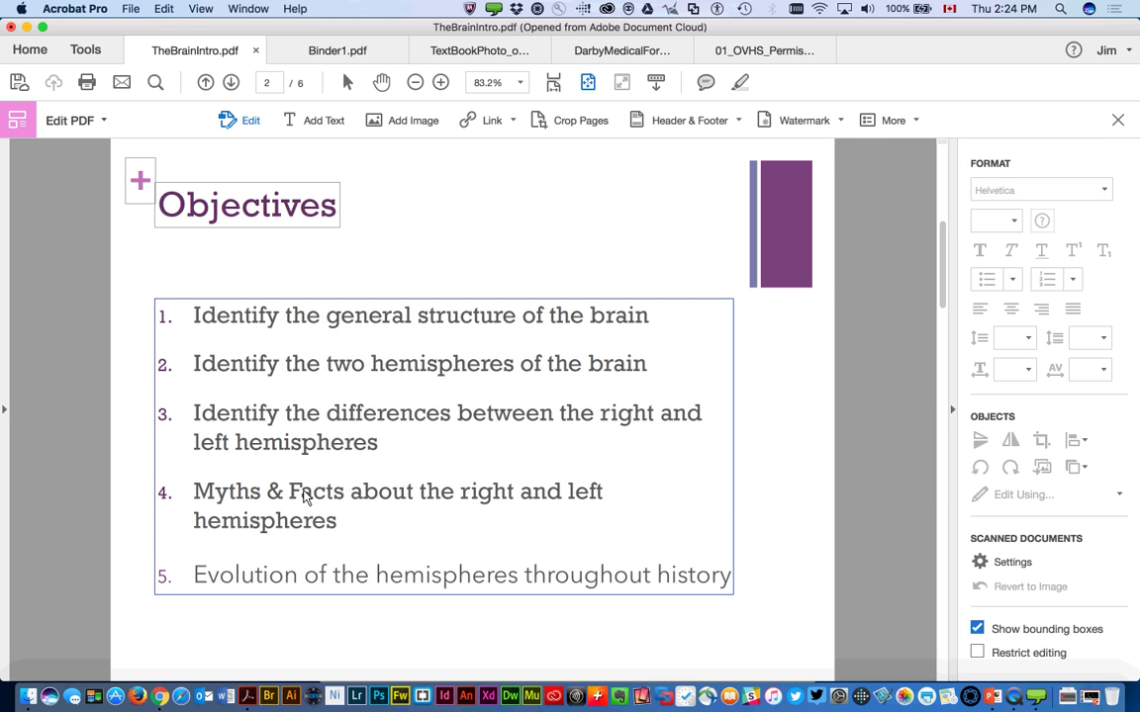
scroll(304, 498, "down", 3)
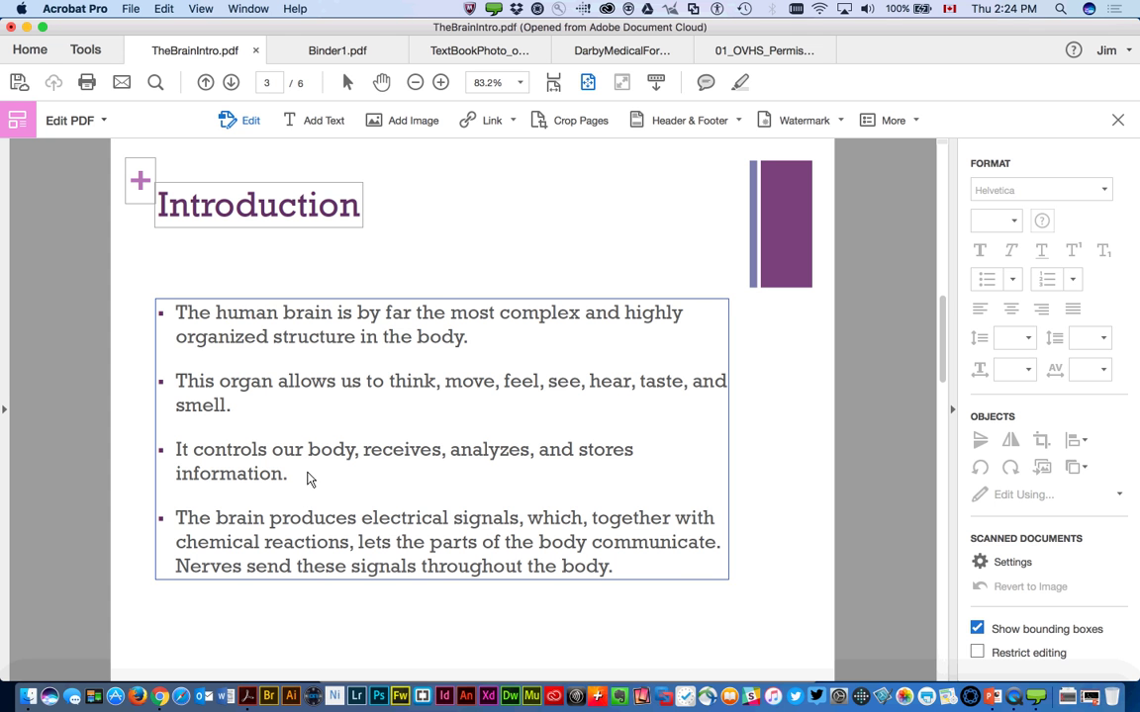
left_click(306, 479)
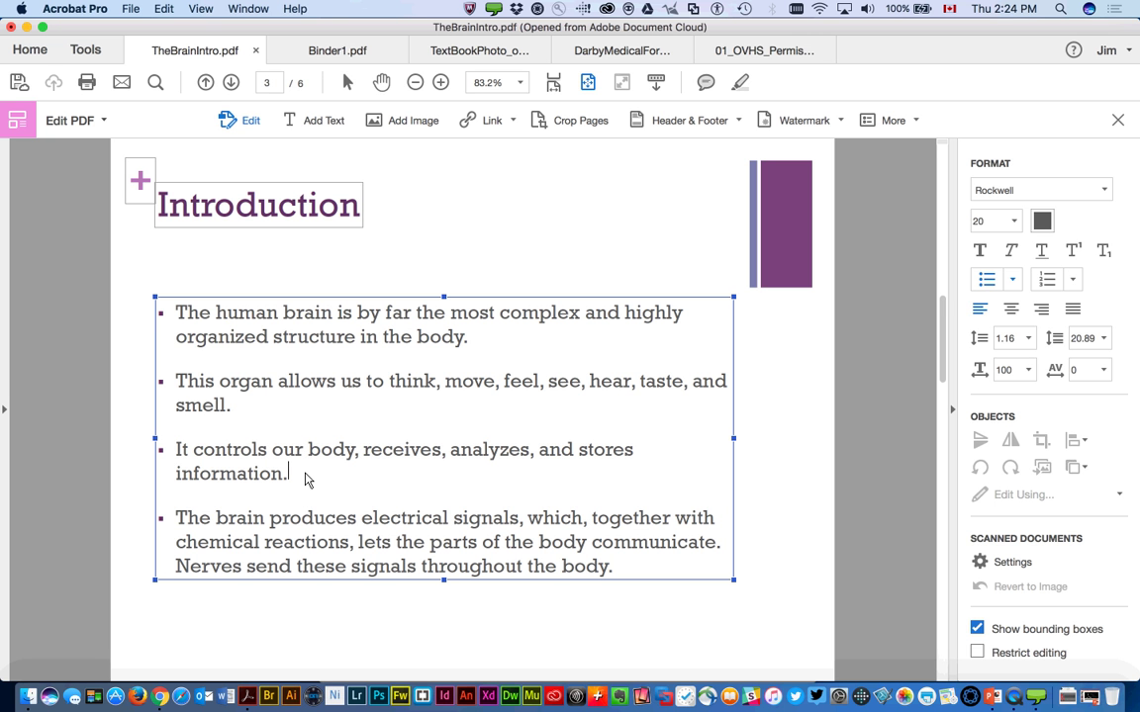
key("Return")
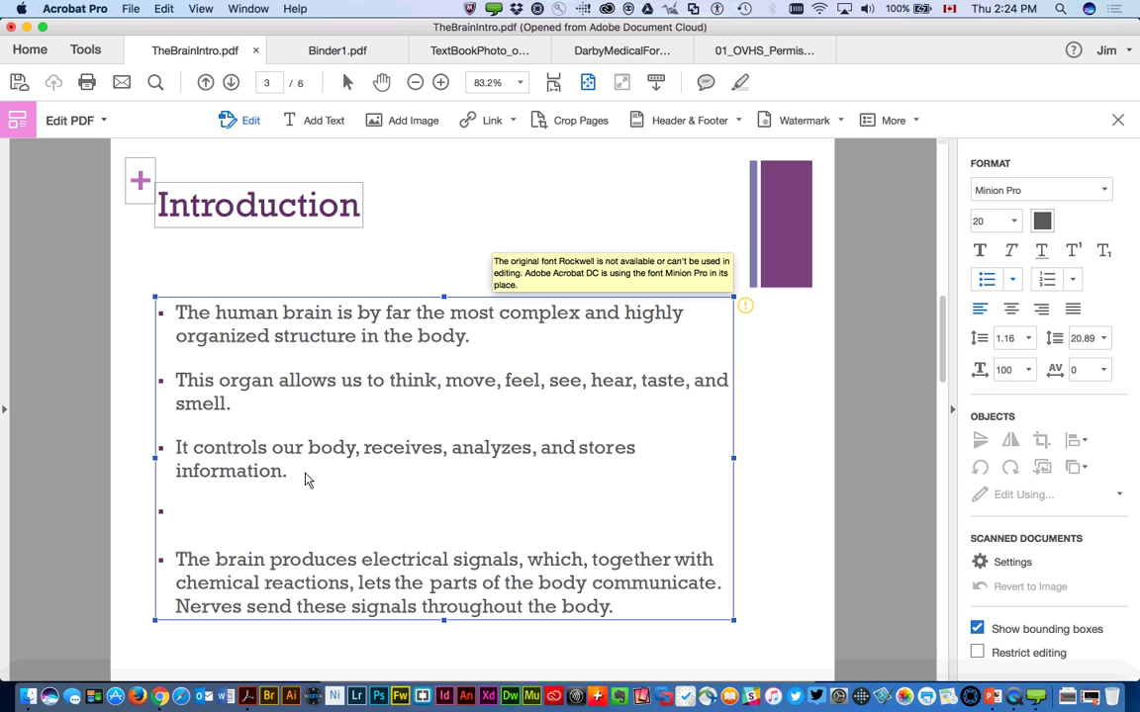
type("This is the additional")
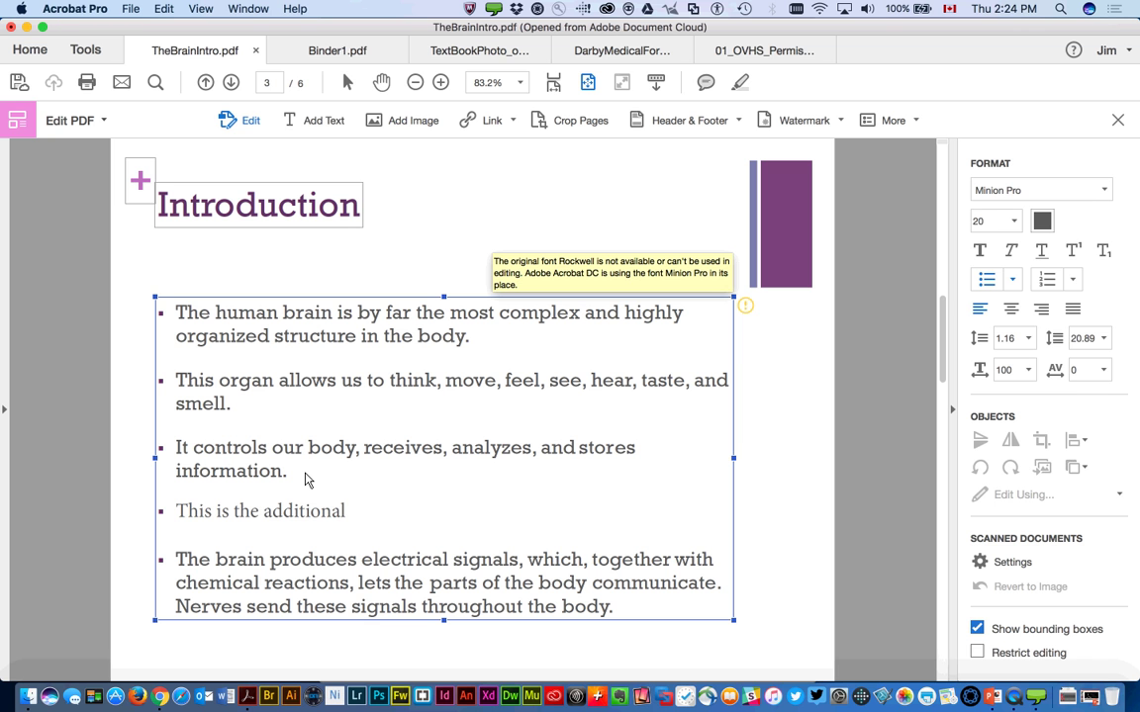
type(" detail")
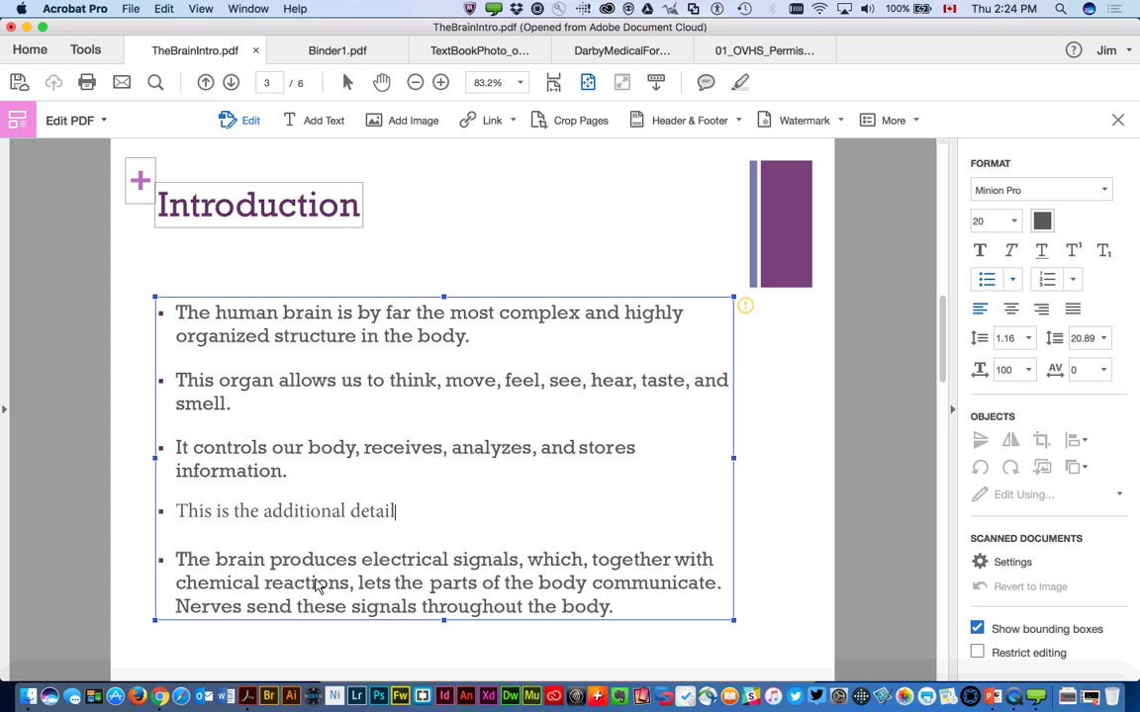
- Undo the addition of the bullet "This is the additional detail" on the Introduction page
key("super+z")
key("super+z")
key("super+z")
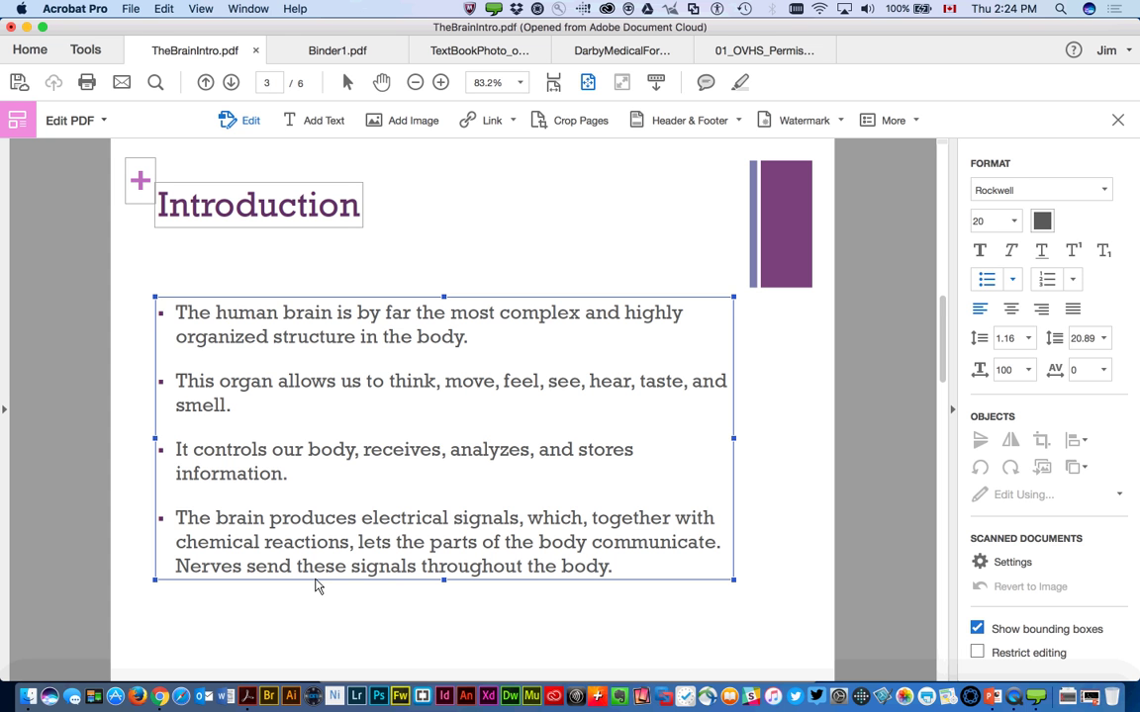
- Switch to QuickTime Player and show the mirrored tablet's movie recording window in full screen
key("super+Tab")
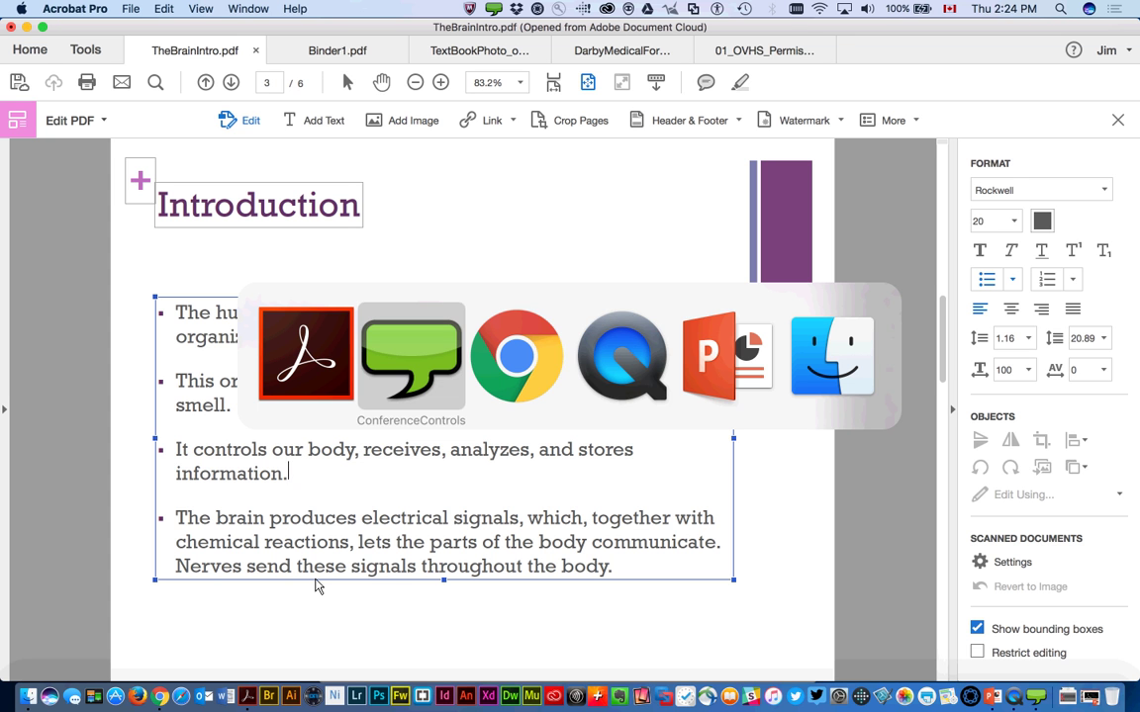
key("super+Tab")
key("super+Tab")
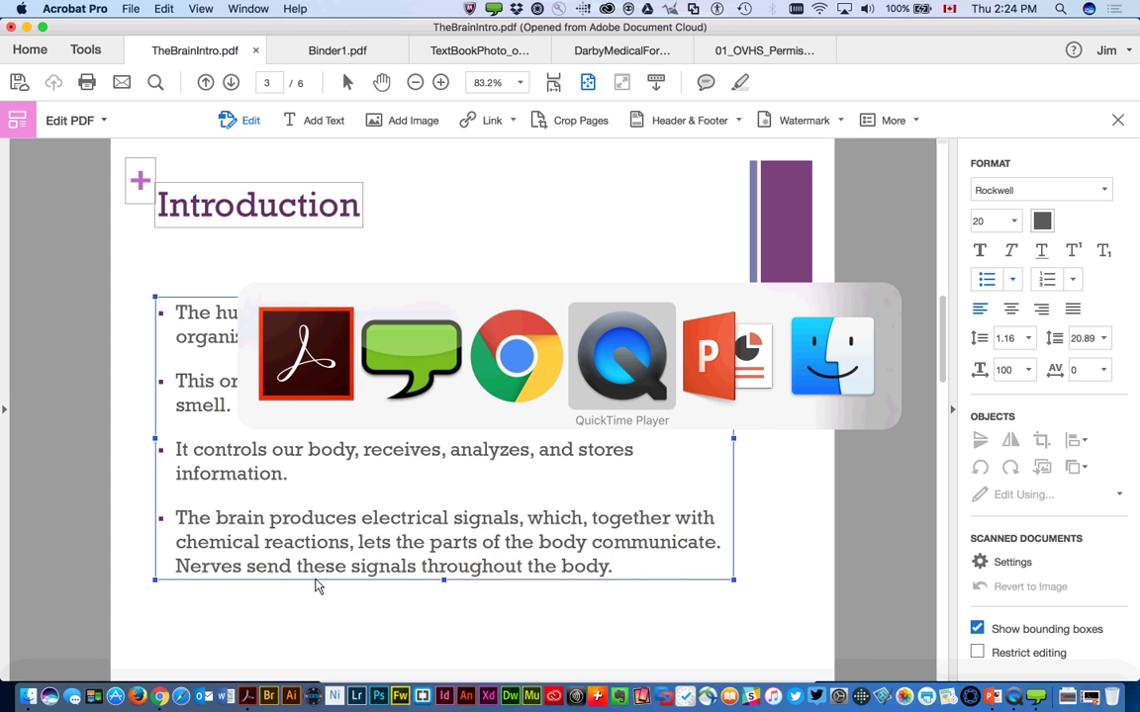
key("super")
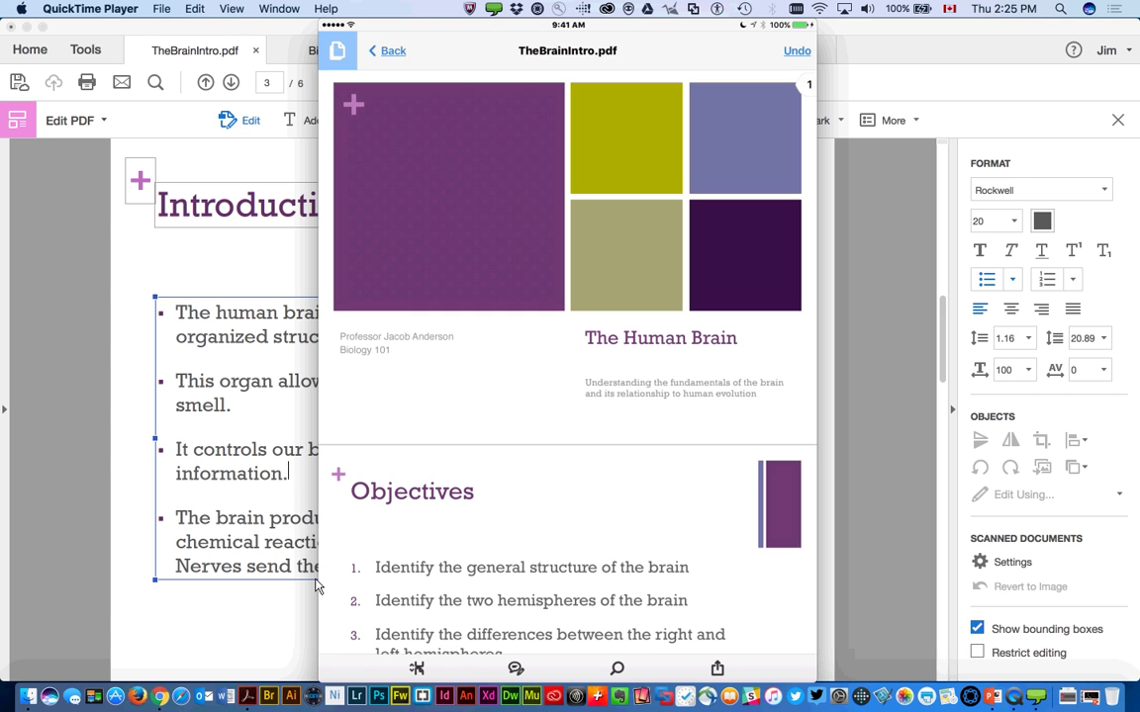
left_click(232, 10)
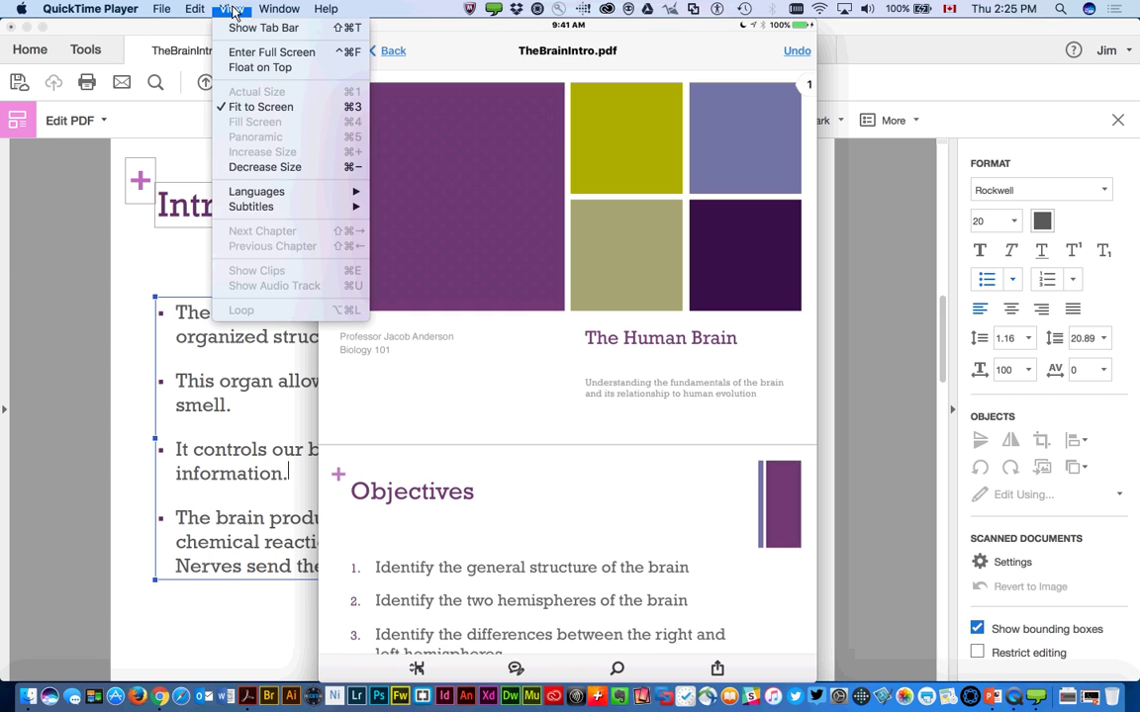
mouse_move(195, 12)
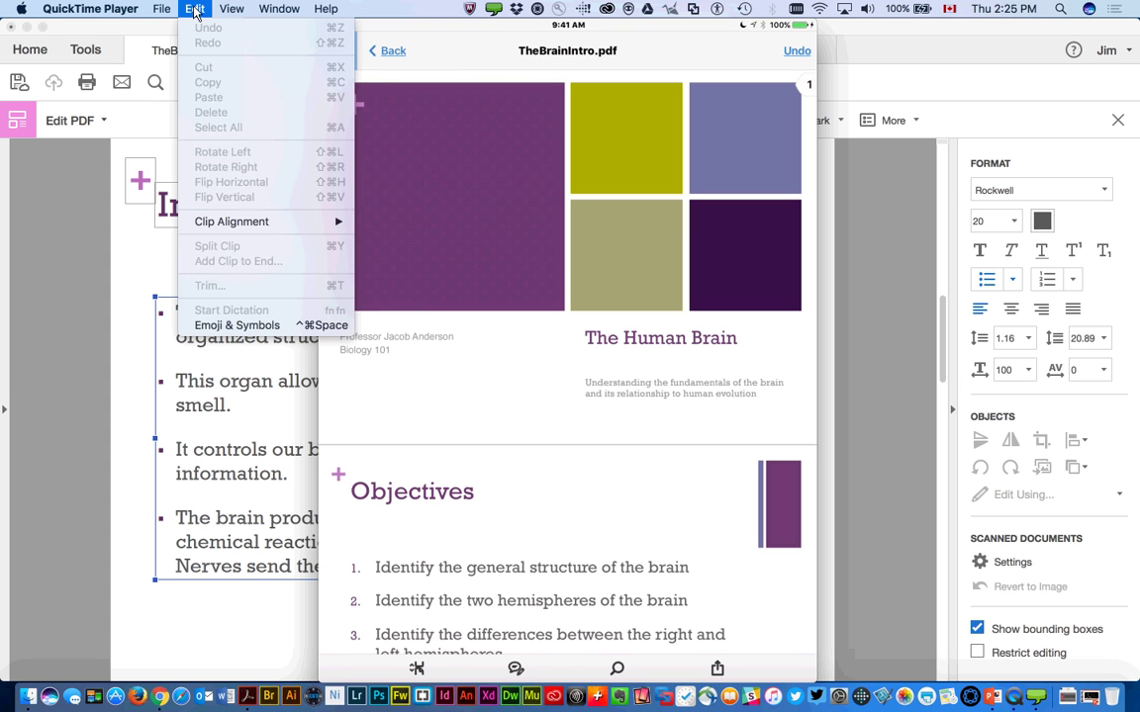
mouse_move(279, 10)
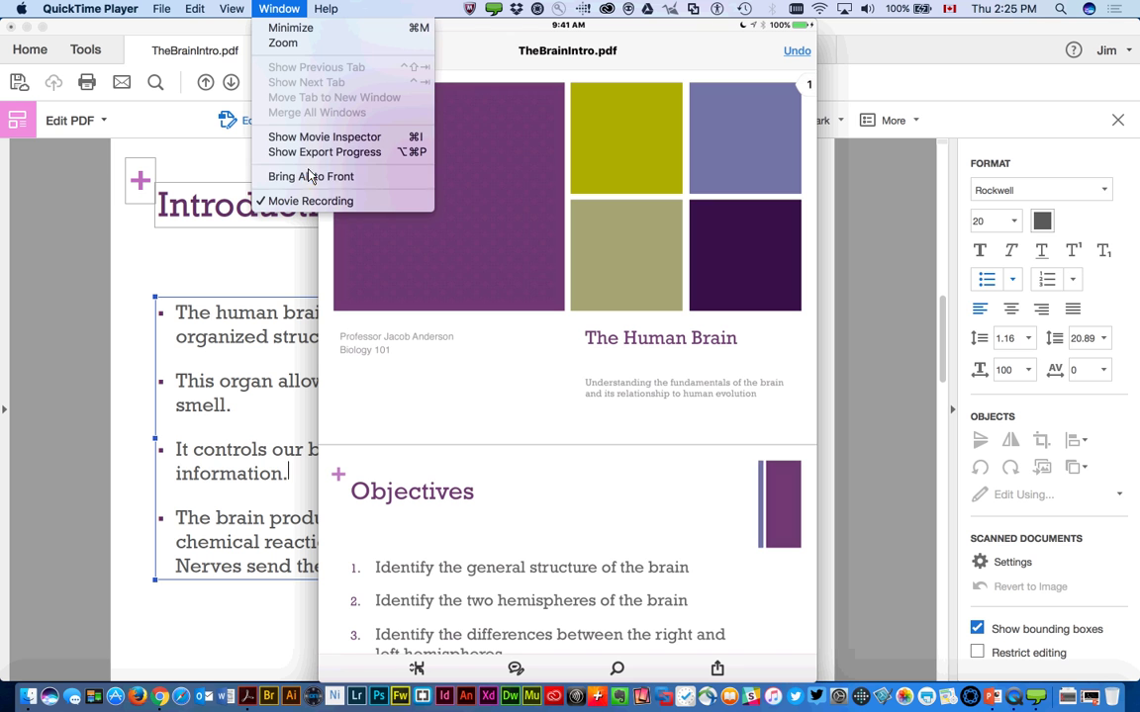
mouse_move(236, 11)
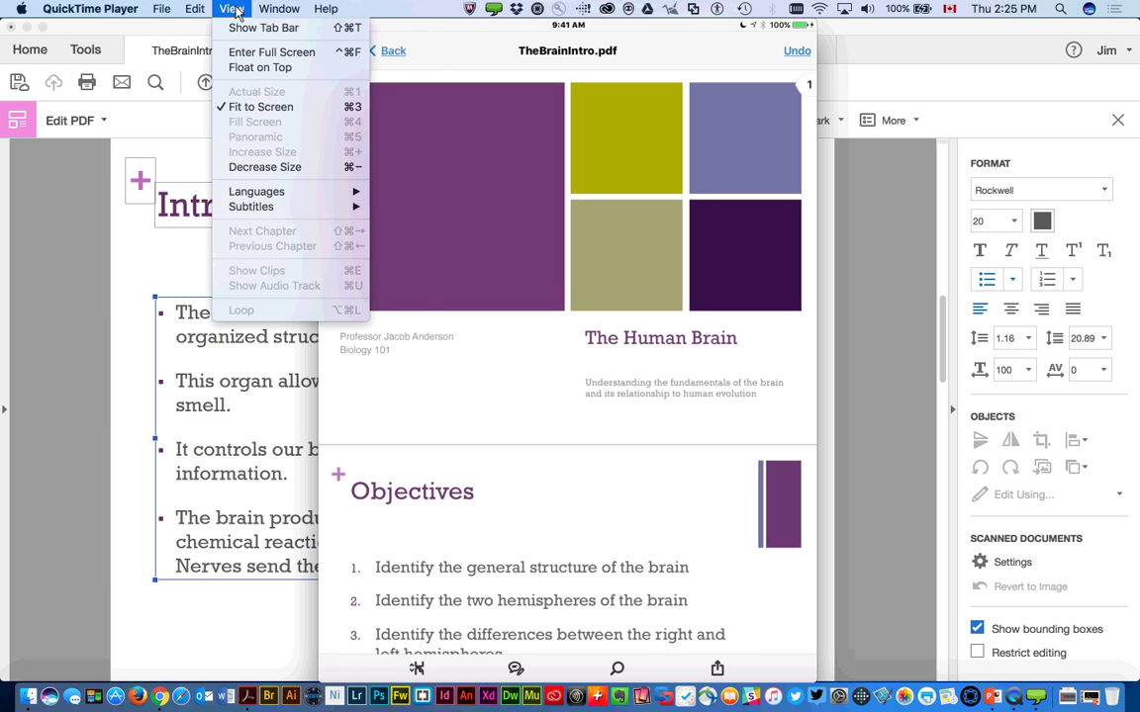
left_click(267, 52)
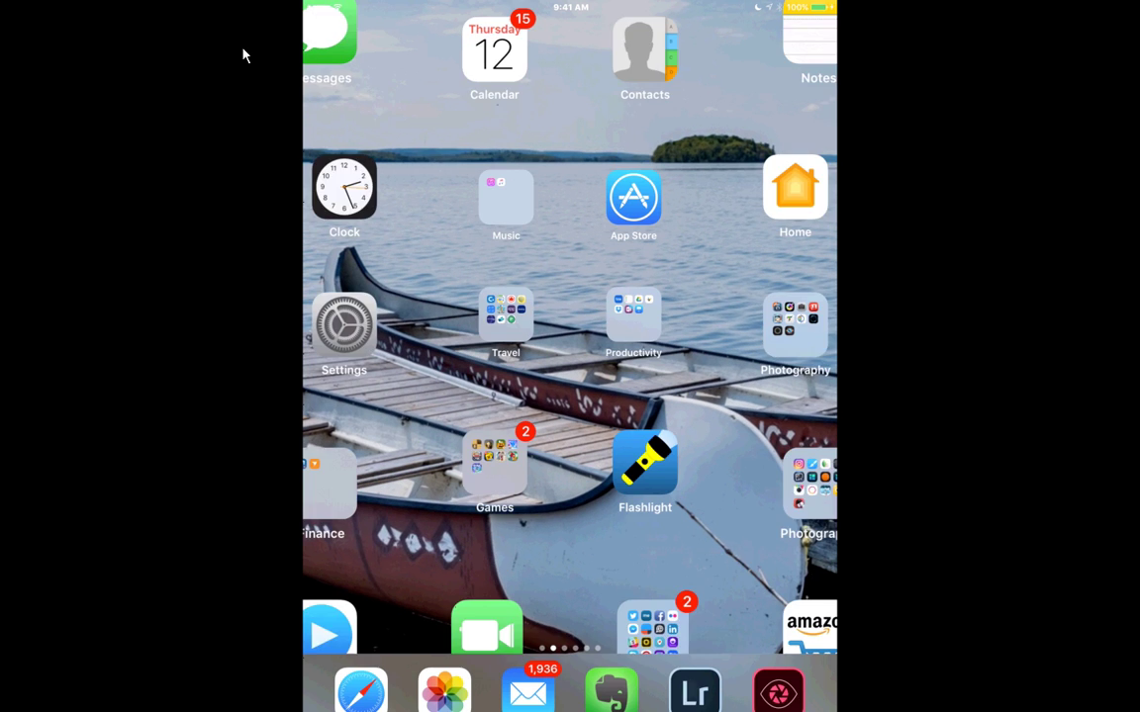
- Switch back to Acrobat Pro and start combining files into a single PDF
key("super+Tab")
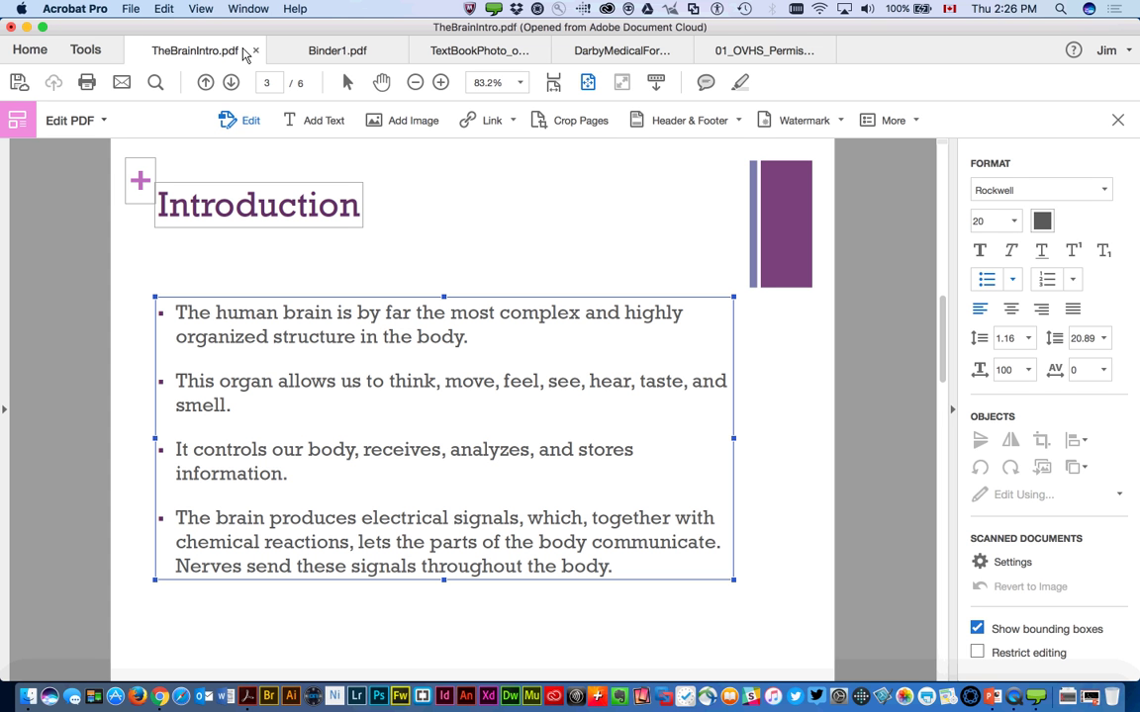
left_click(129, 9)
mouse_move(154, 67)
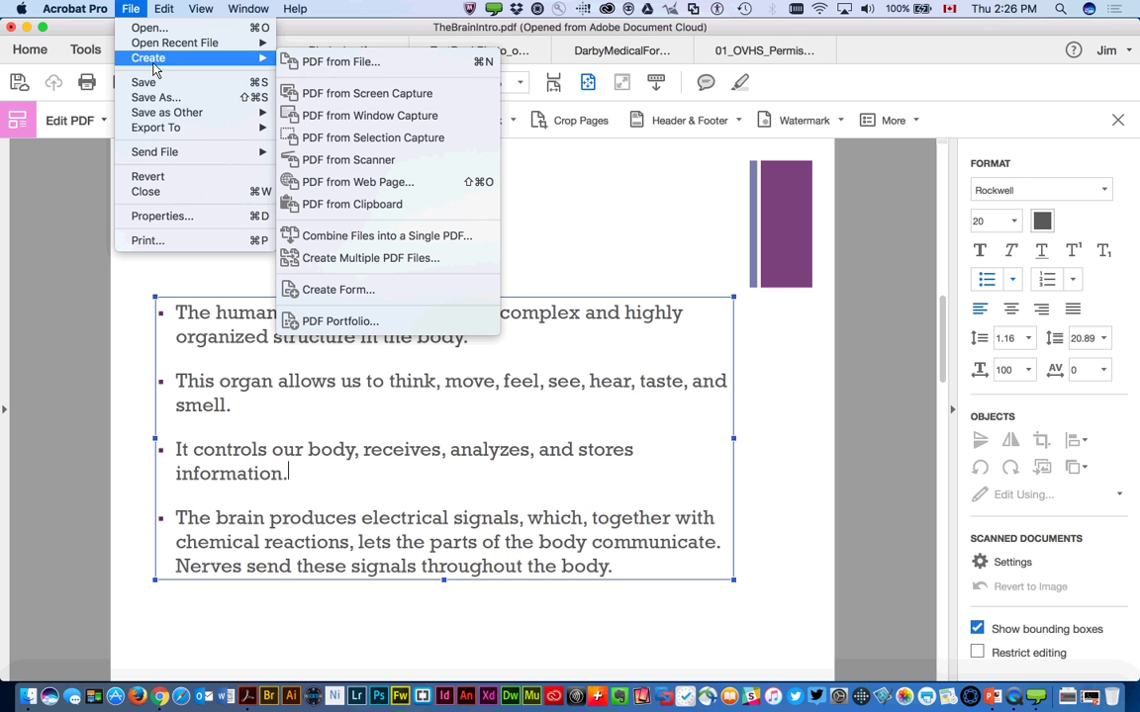
left_click(359, 237)
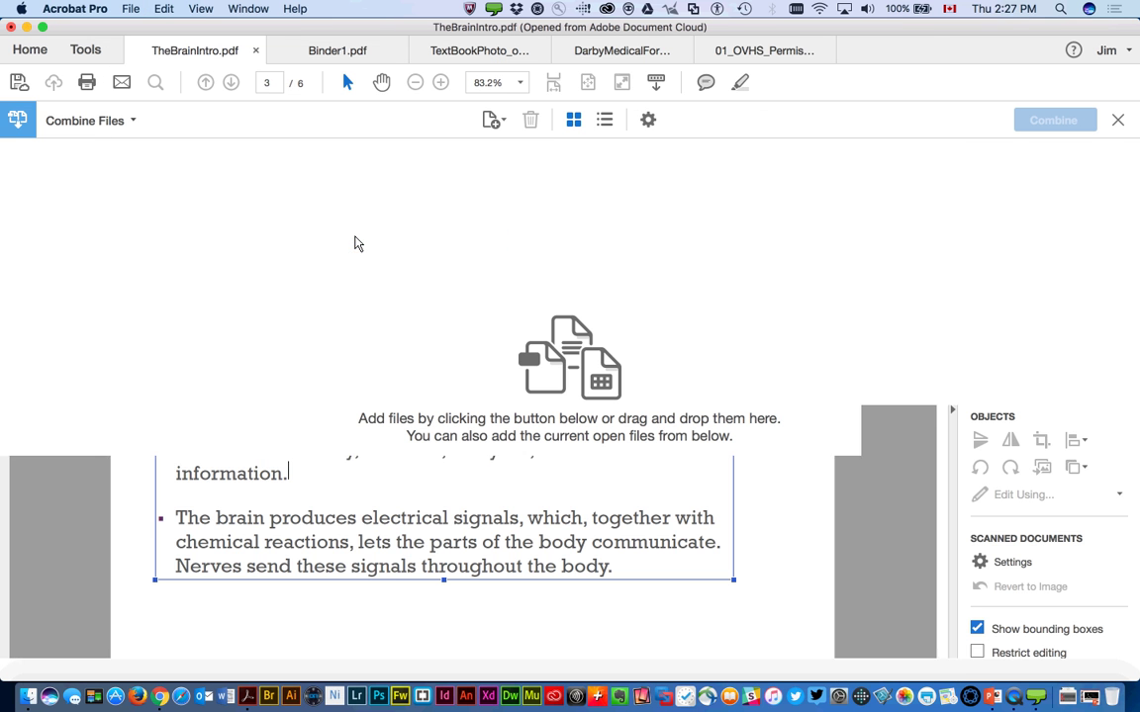
- Add a_Course_Notes.docx, BioSyllabus Darby.pdf and EPortfolio pres.pptx from the 02_Convert to MS folder to the files being combined
left_click(583, 475)
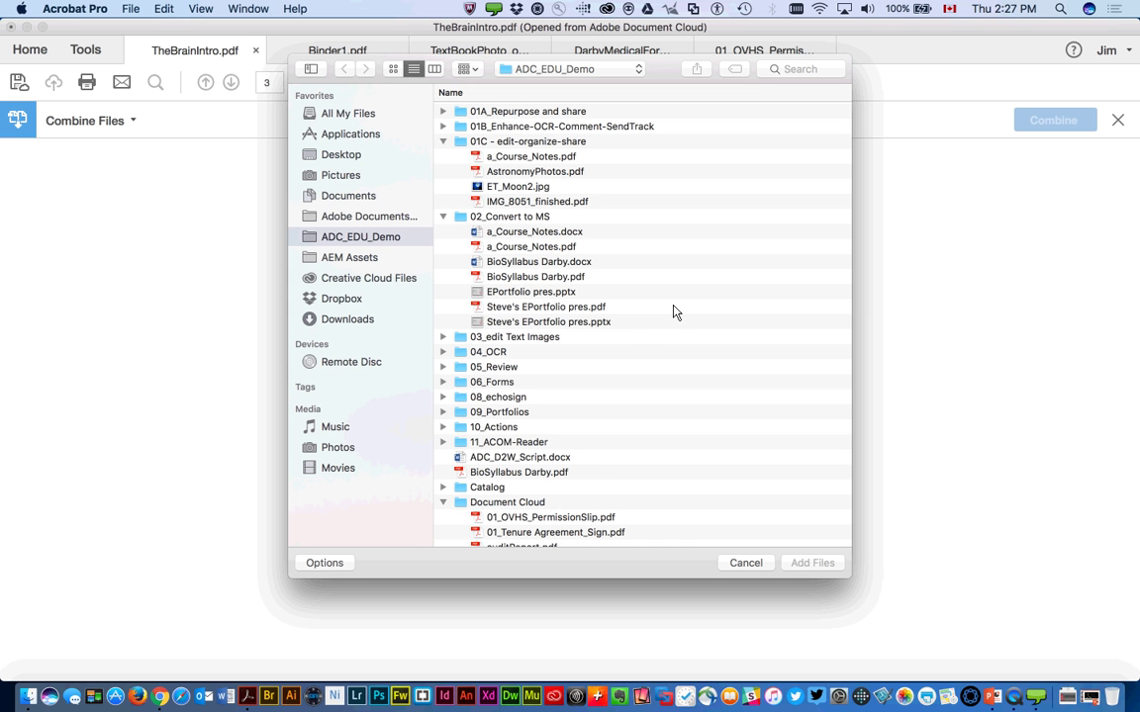
left_click(532, 233)
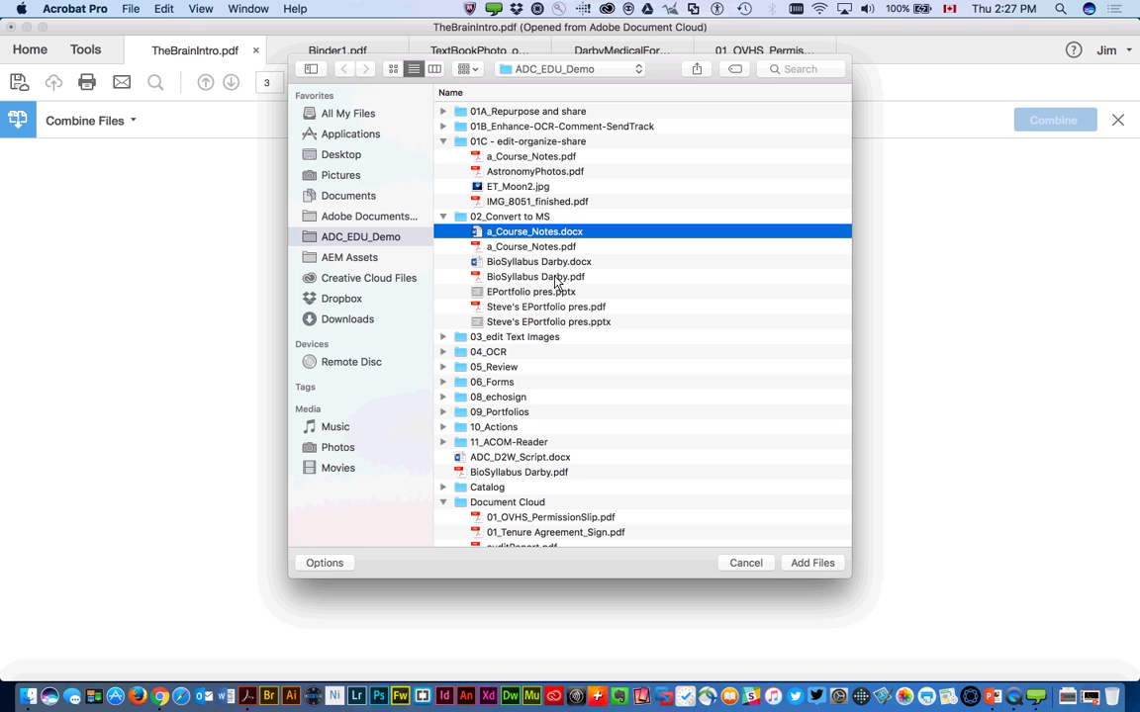
left_click(555, 279, "super")
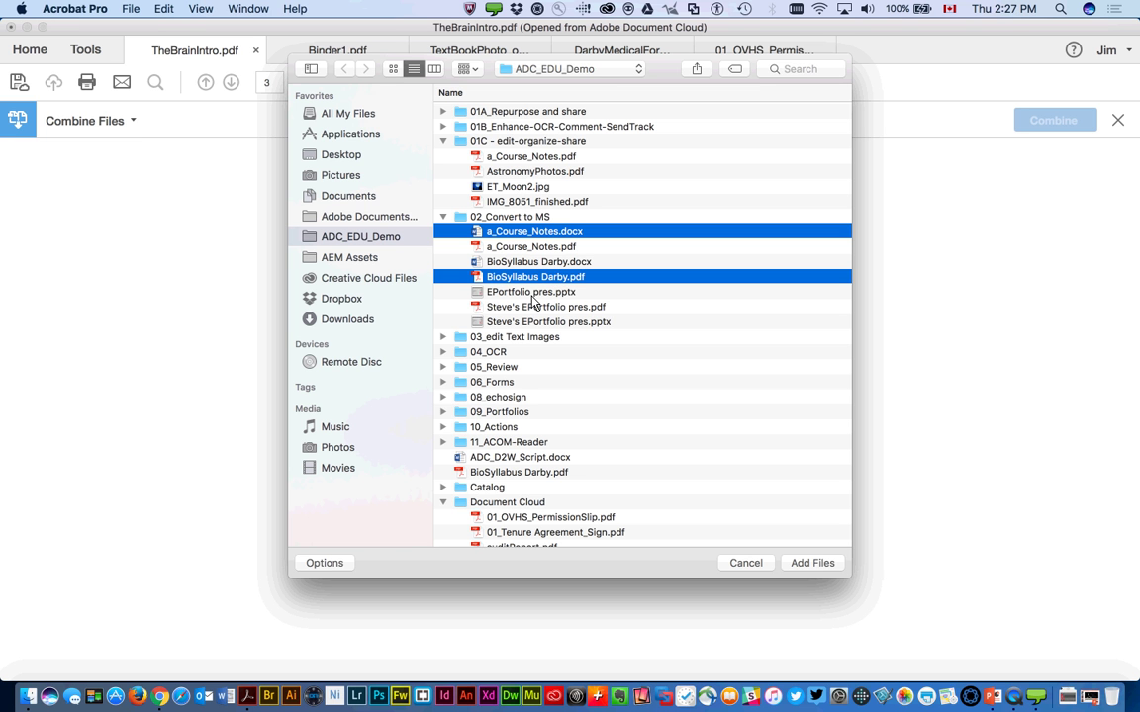
left_click(532, 293, "super")
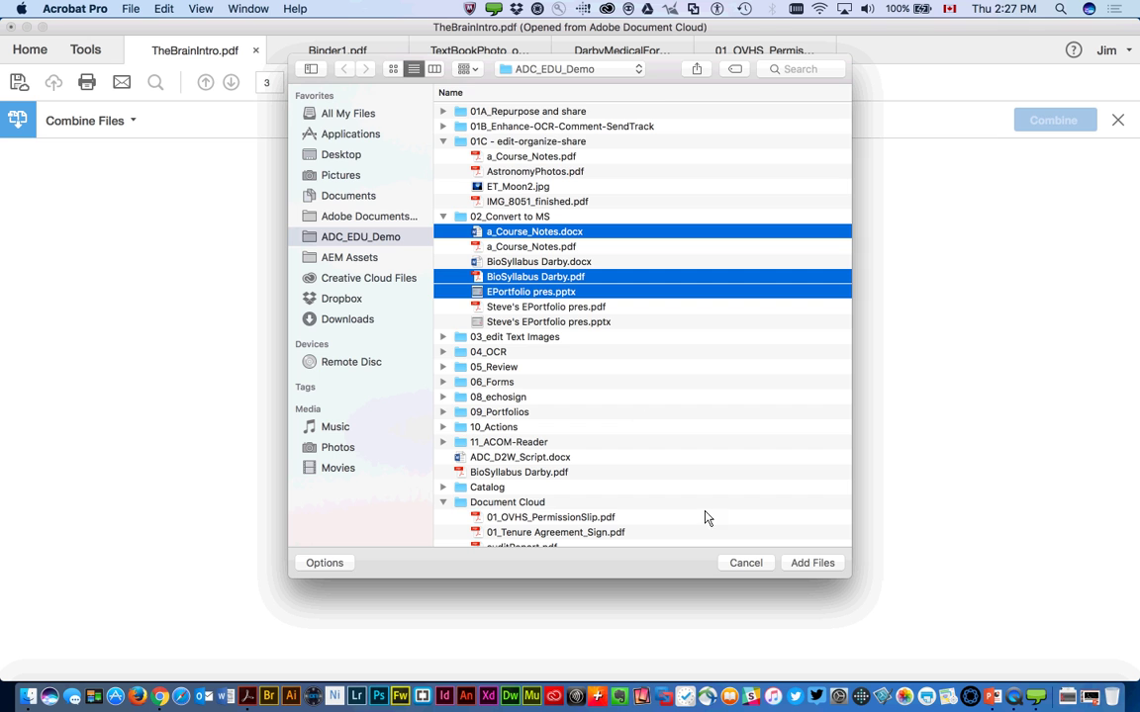
left_click(803, 563)
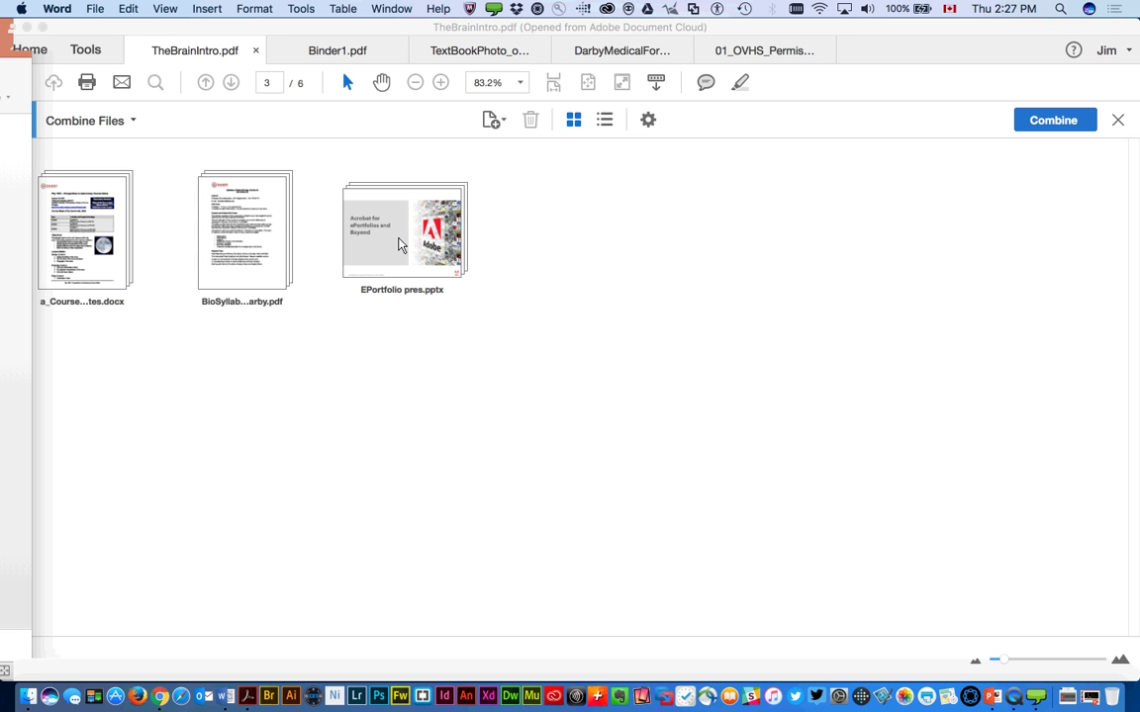
- Expand and collapse the pages of BioSyllabus Darby.pdf, and move the file after EPortfolio pres.pptx
left_click(239, 221)
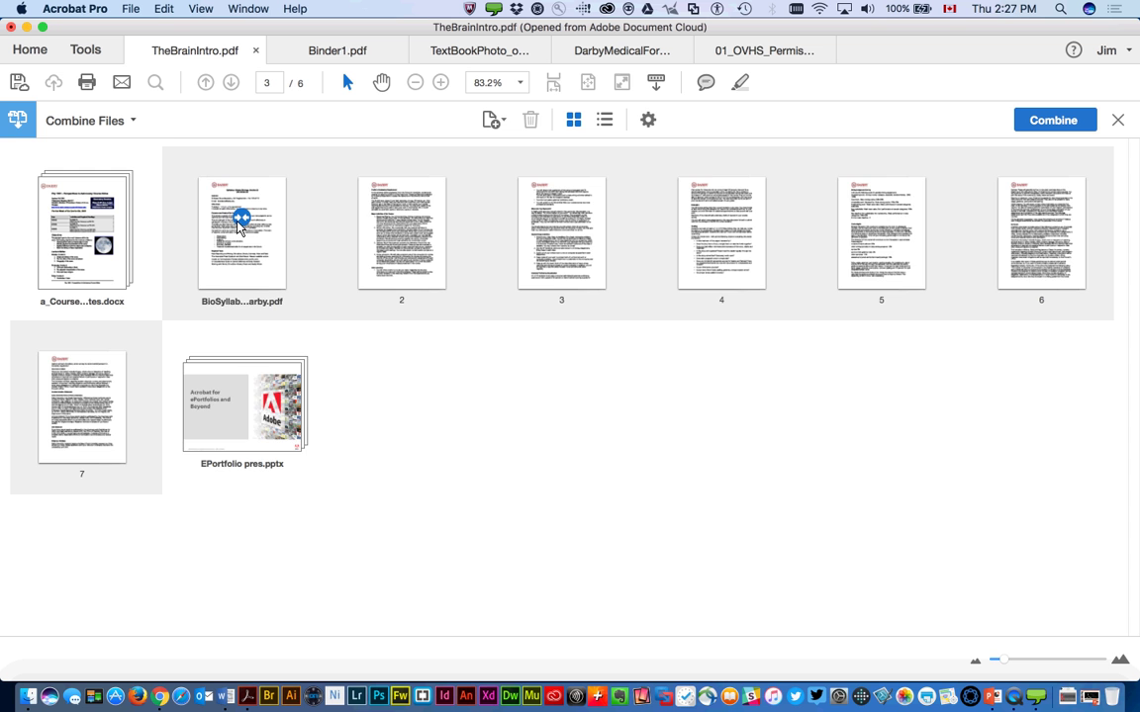
left_click(240, 220)
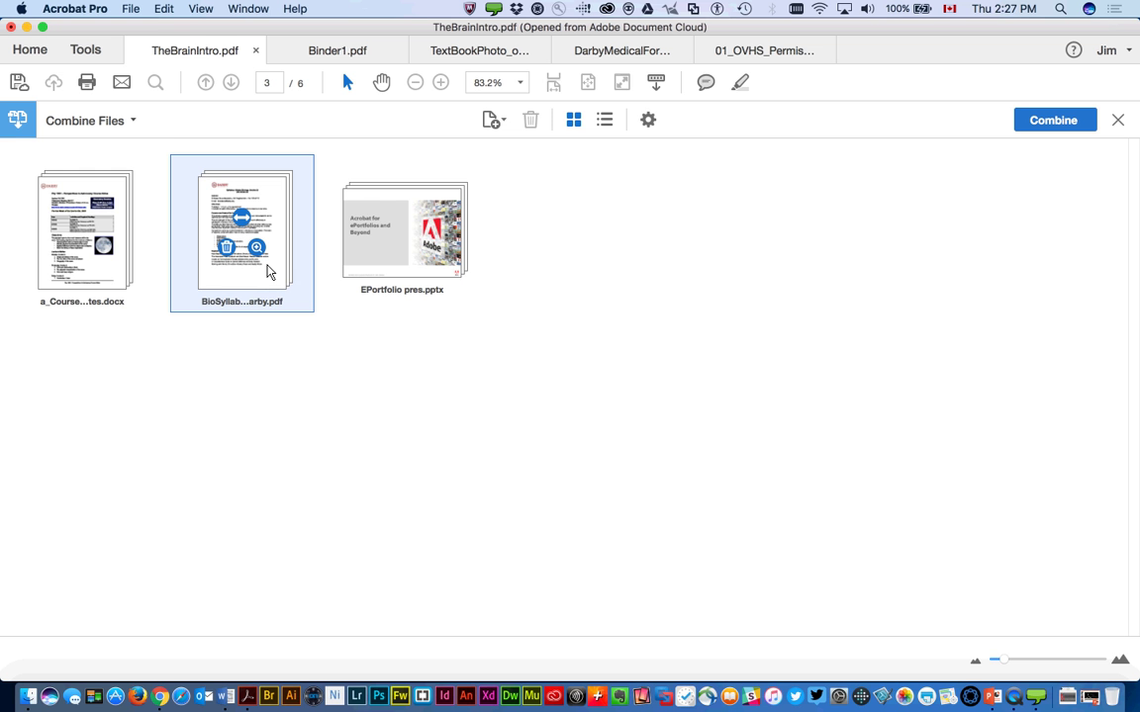
left_click_drag(267, 269, 529, 258)
left_click(226, 292, "shift")
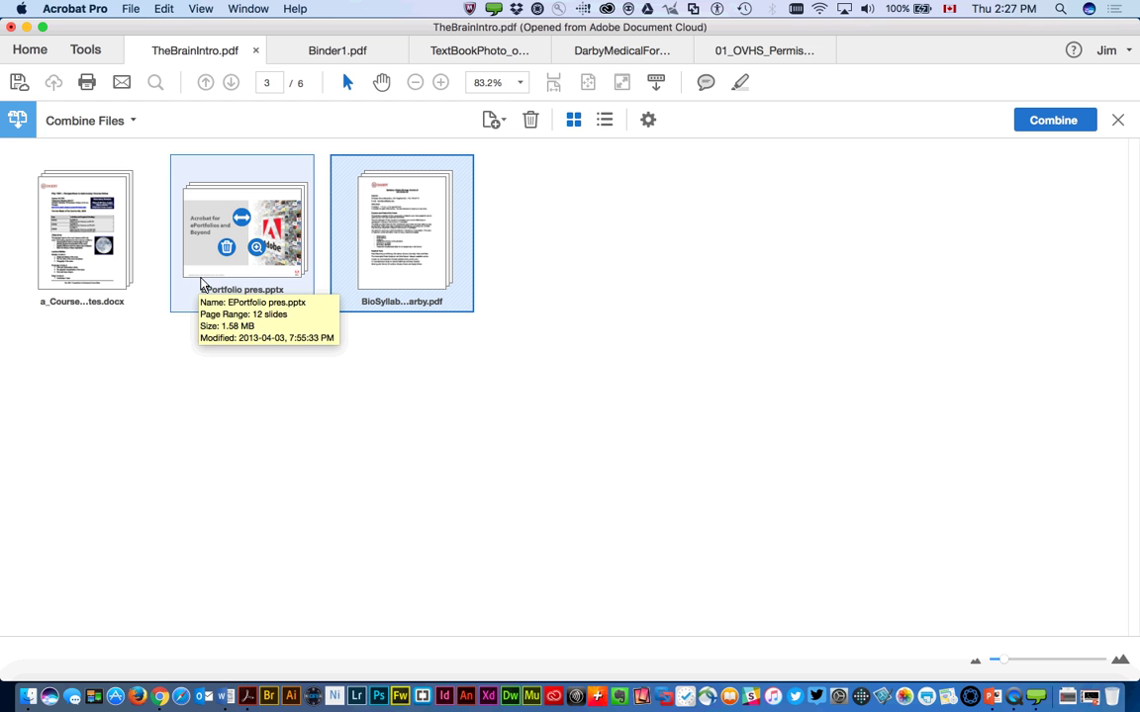
left_click(358, 217)
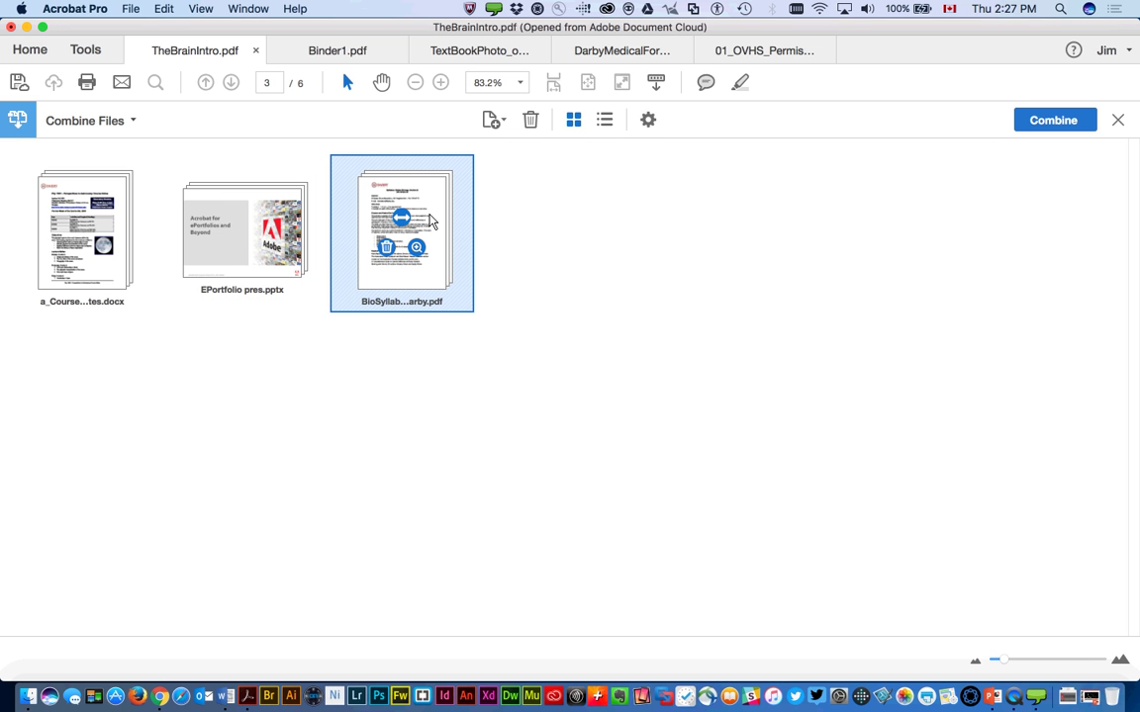
- Preview page 5 of the expanded BioSyllabus Darby.pdf, collapse its pages, and combine the three files into one PDF
double_click(430, 219)
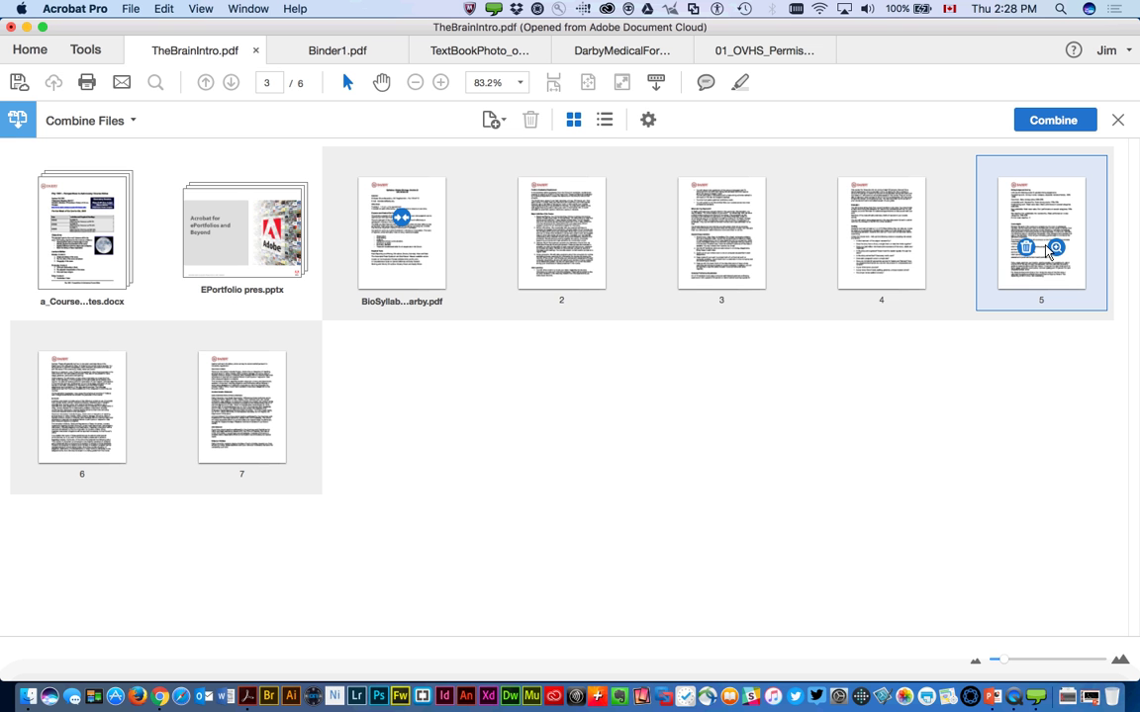
left_click(1057, 248)
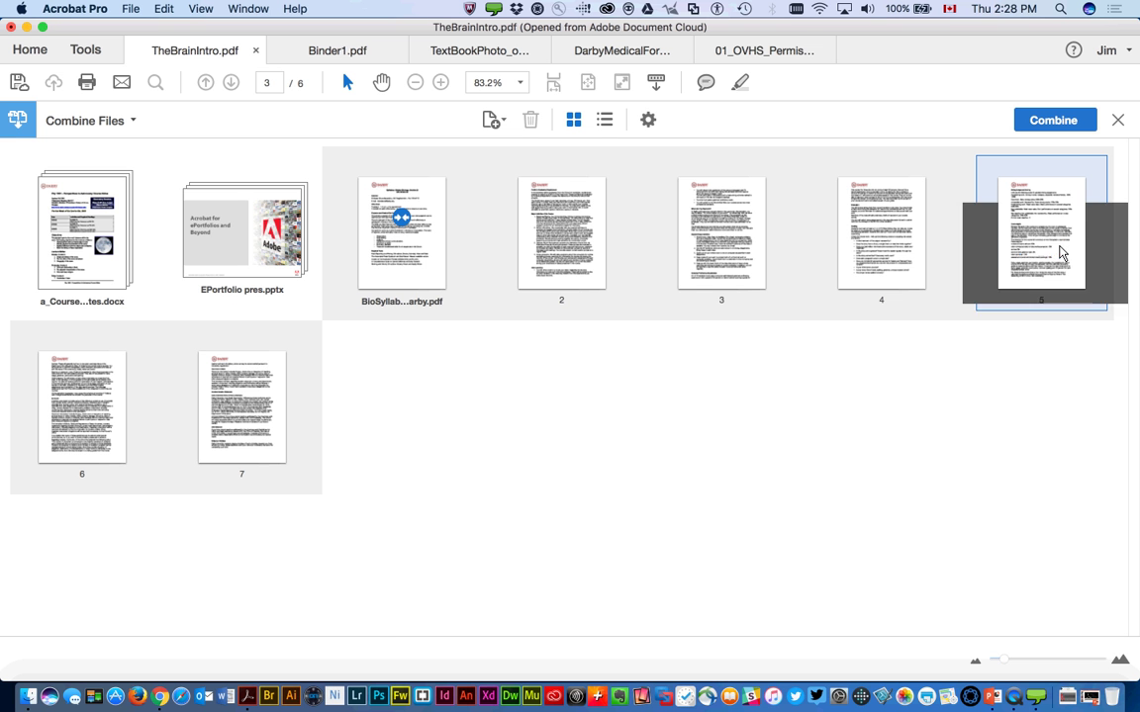
left_click(1101, 154)
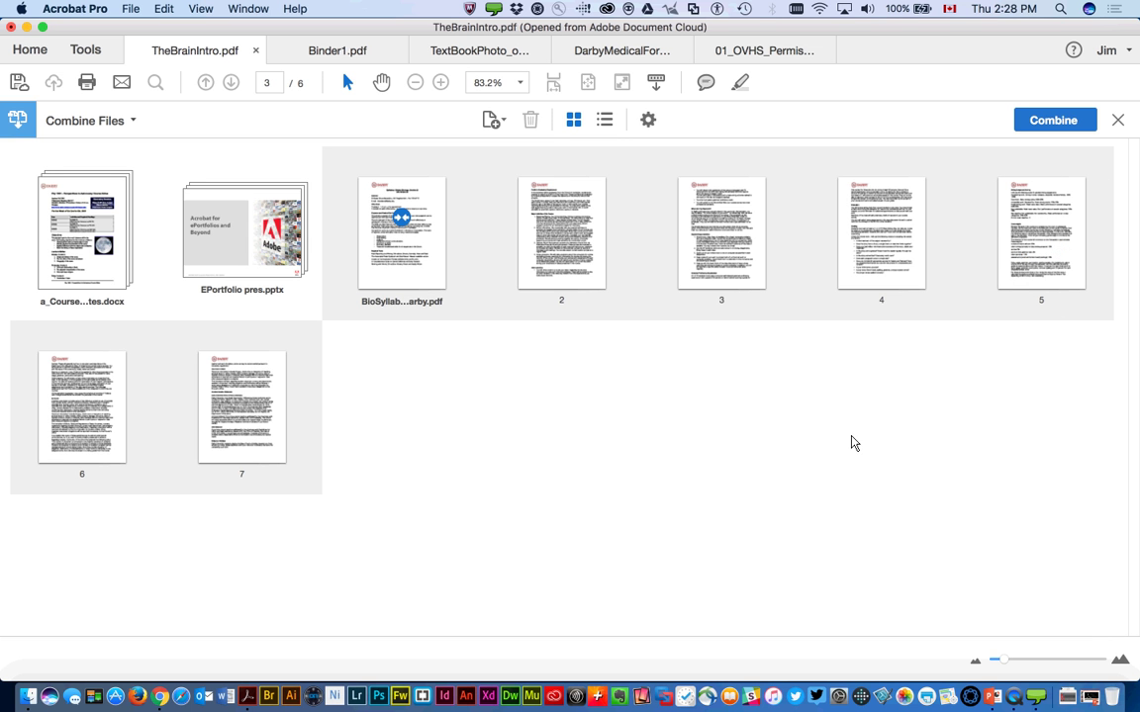
left_click(400, 223)
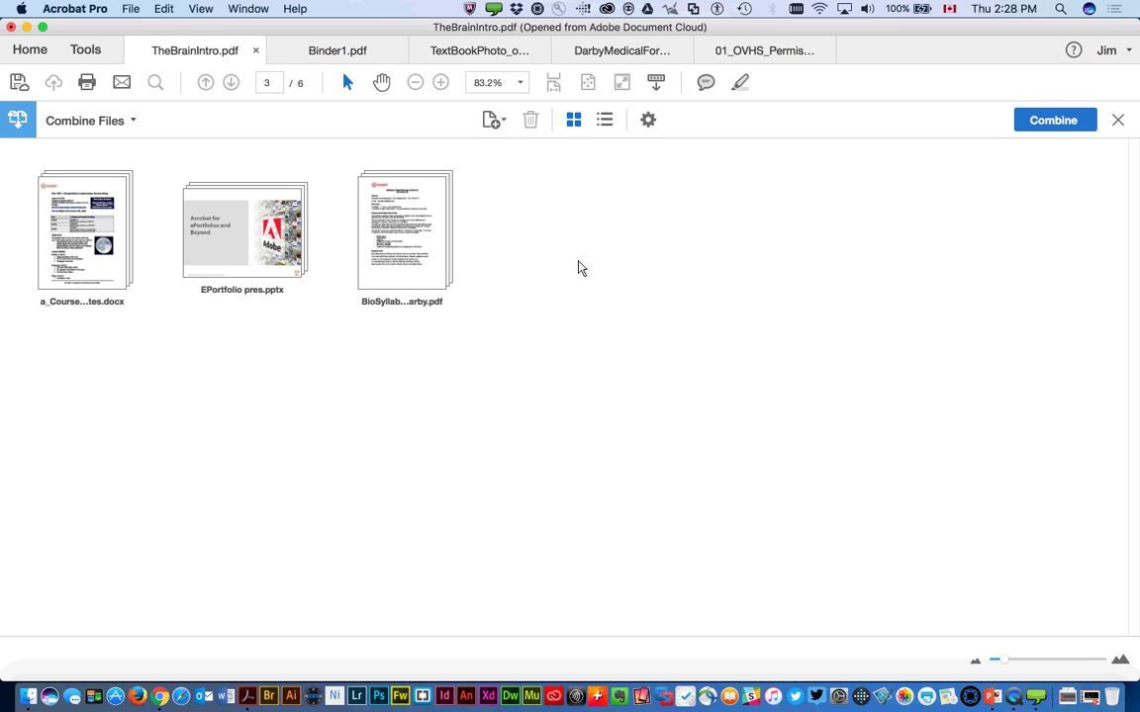
left_click(1051, 126)
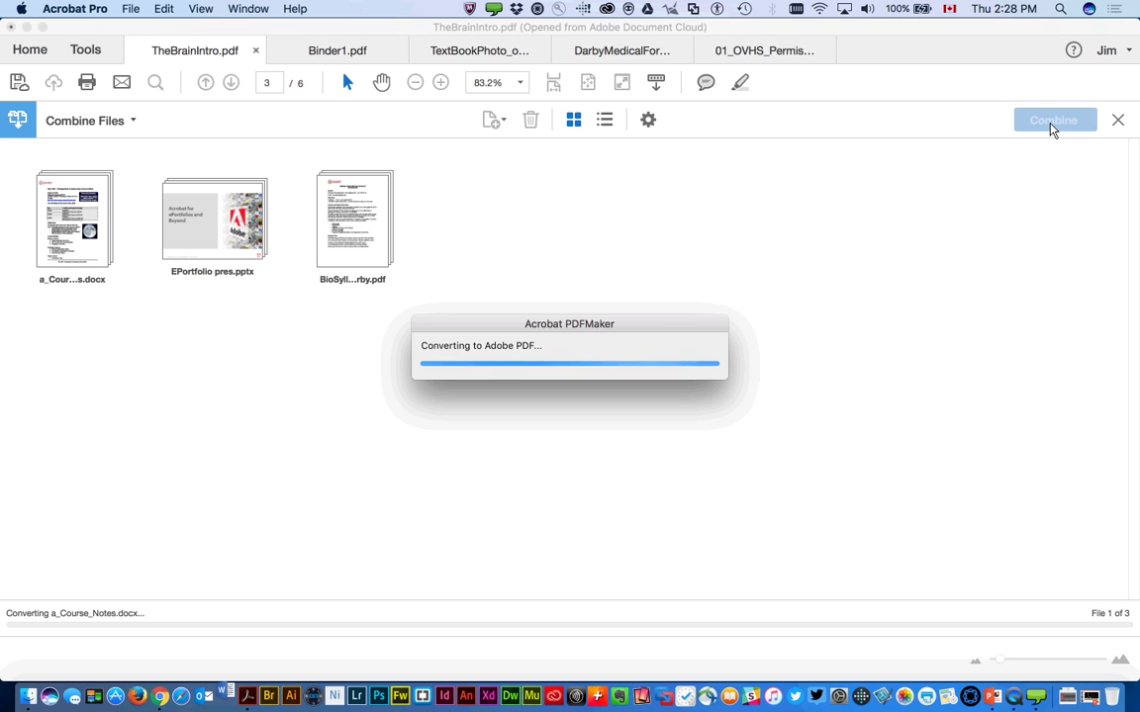
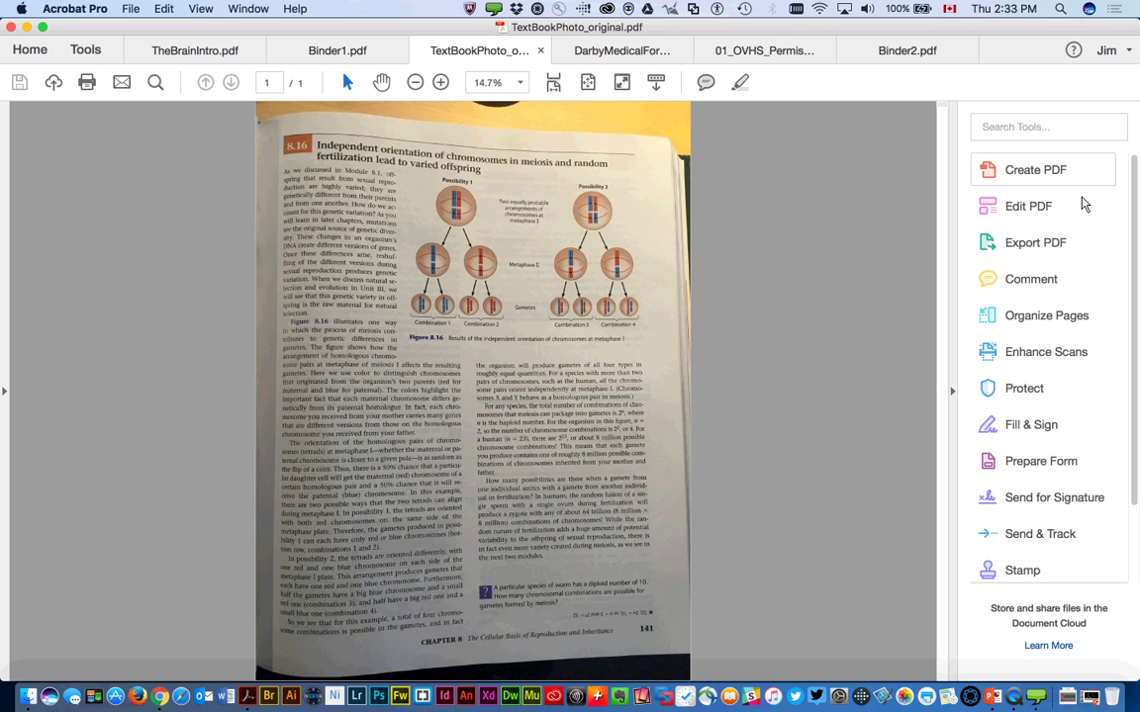
- Set up camera-image enhancement for TextBookPhoto_original.pdf and fit the four page-border corners around the whole textbook page
left_click(1037, 358)
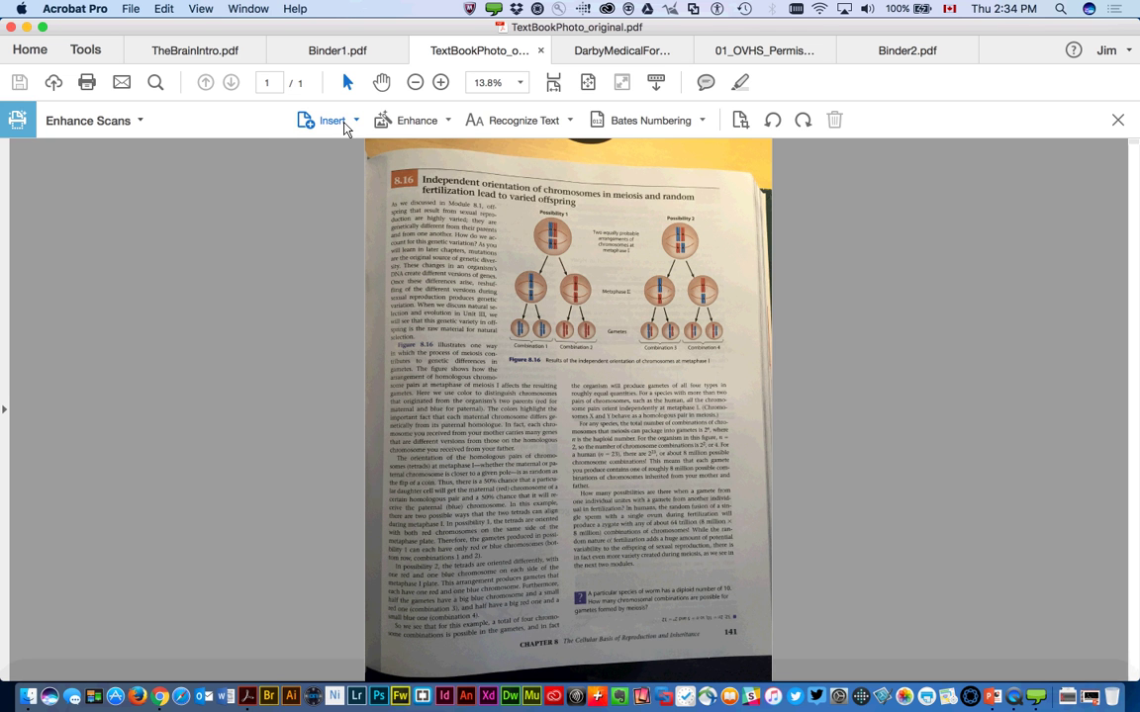
left_click(439, 129)
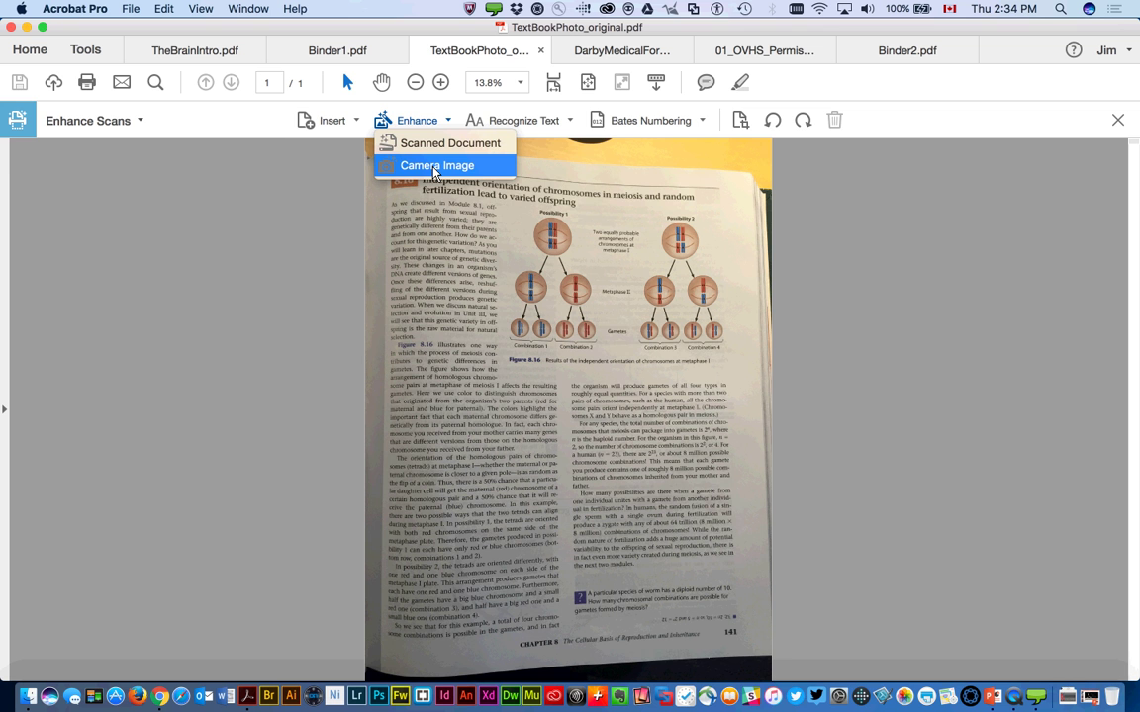
left_click(436, 166)
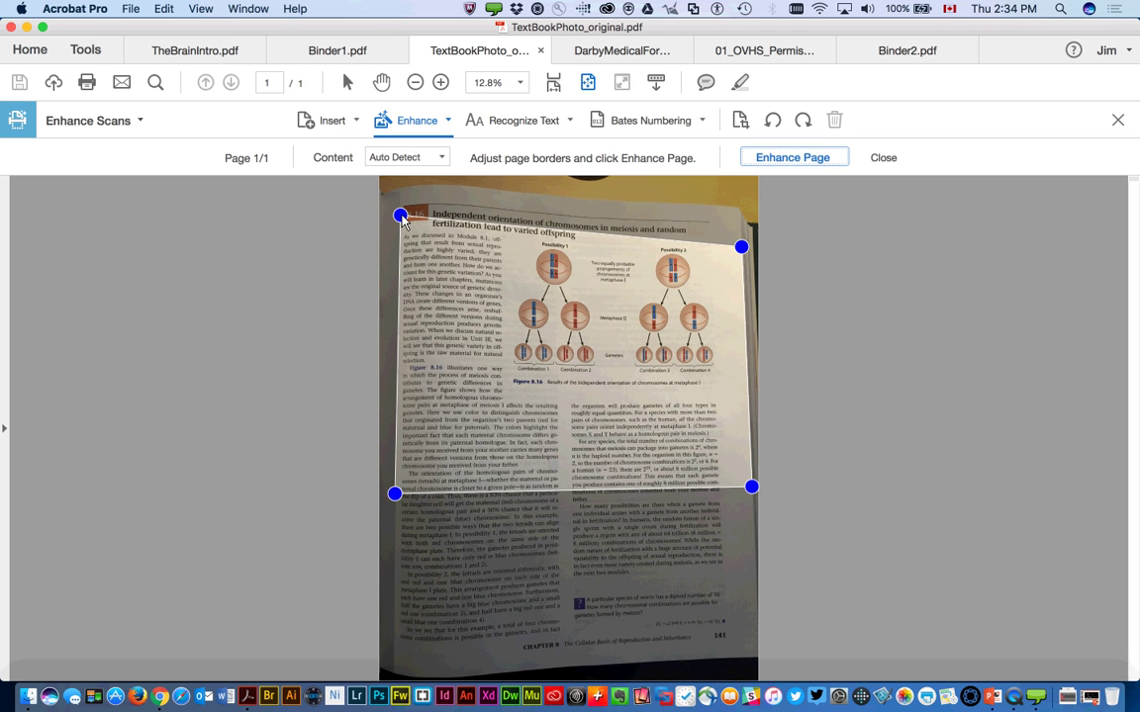
left_click_drag(400, 215, 400, 200)
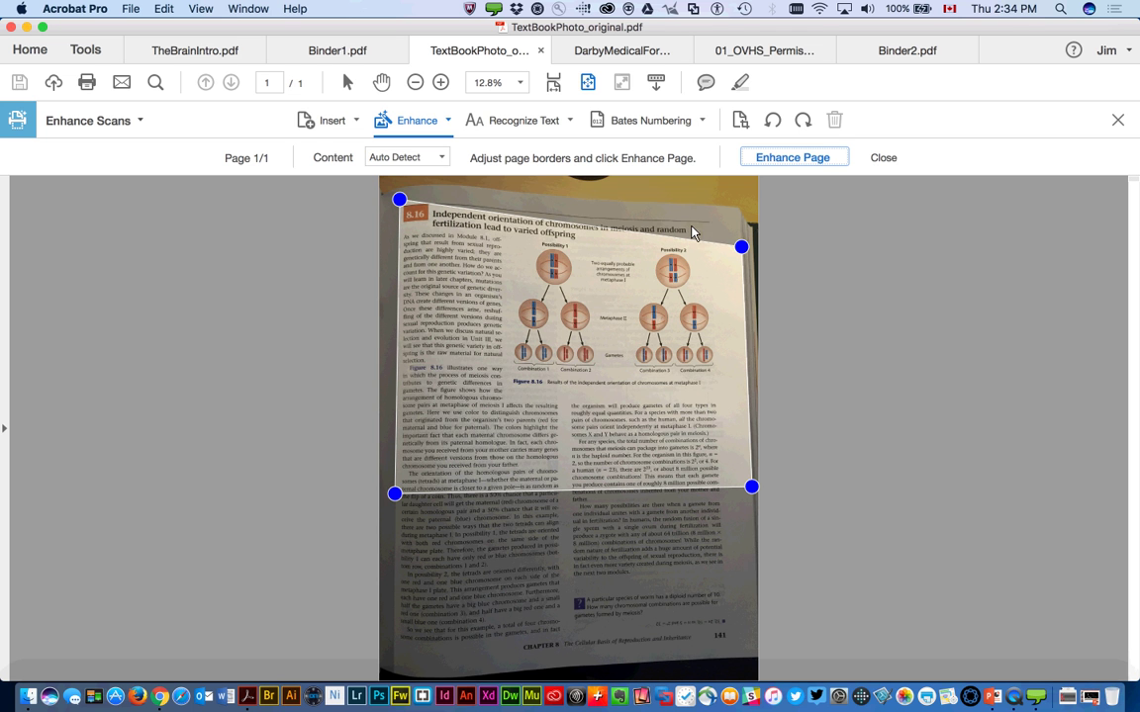
left_click_drag(741, 248, 731, 219)
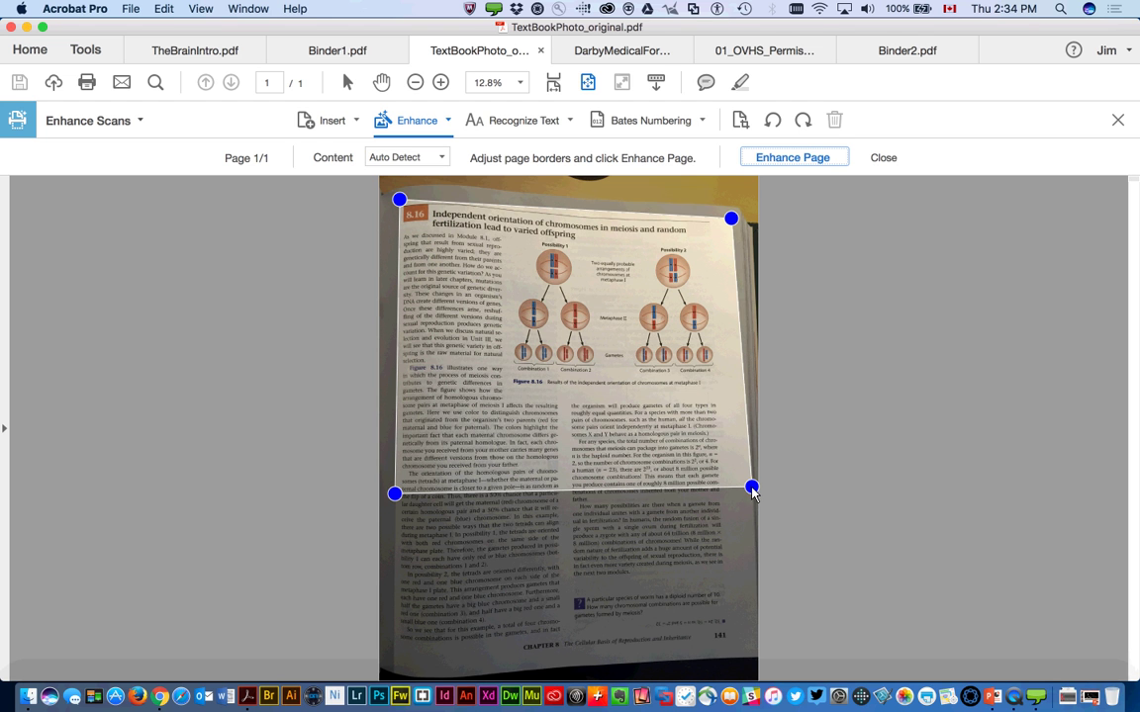
left_click_drag(752, 486, 752, 653)
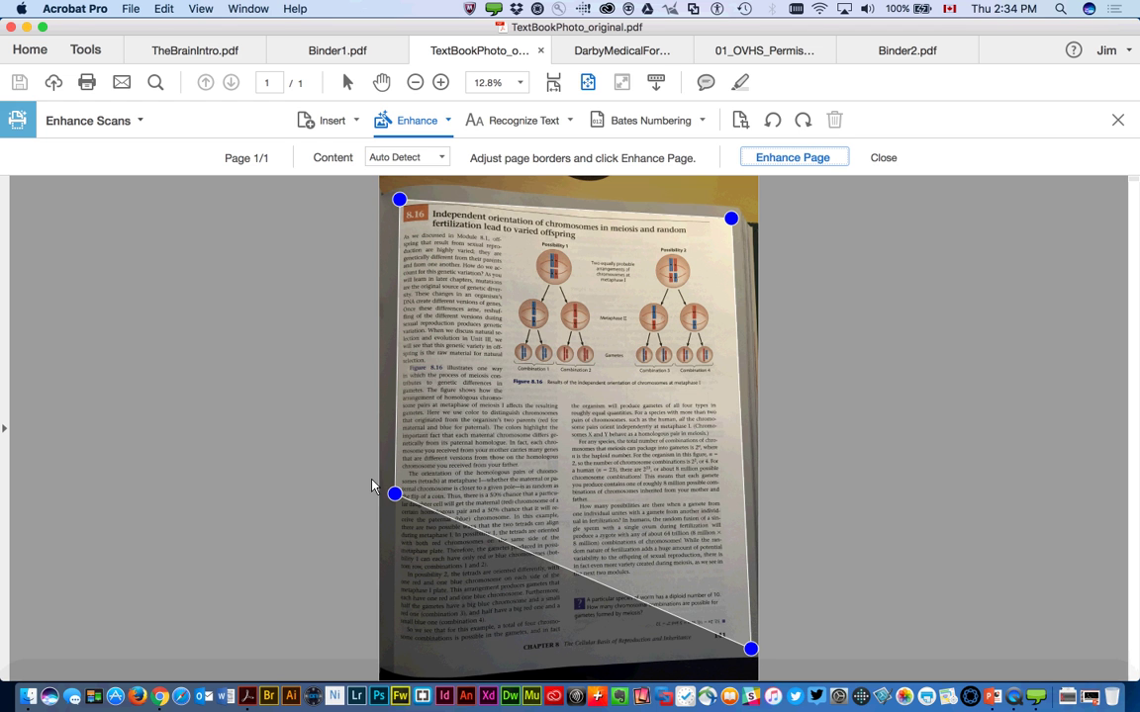
left_click_drag(395, 494, 399, 663)
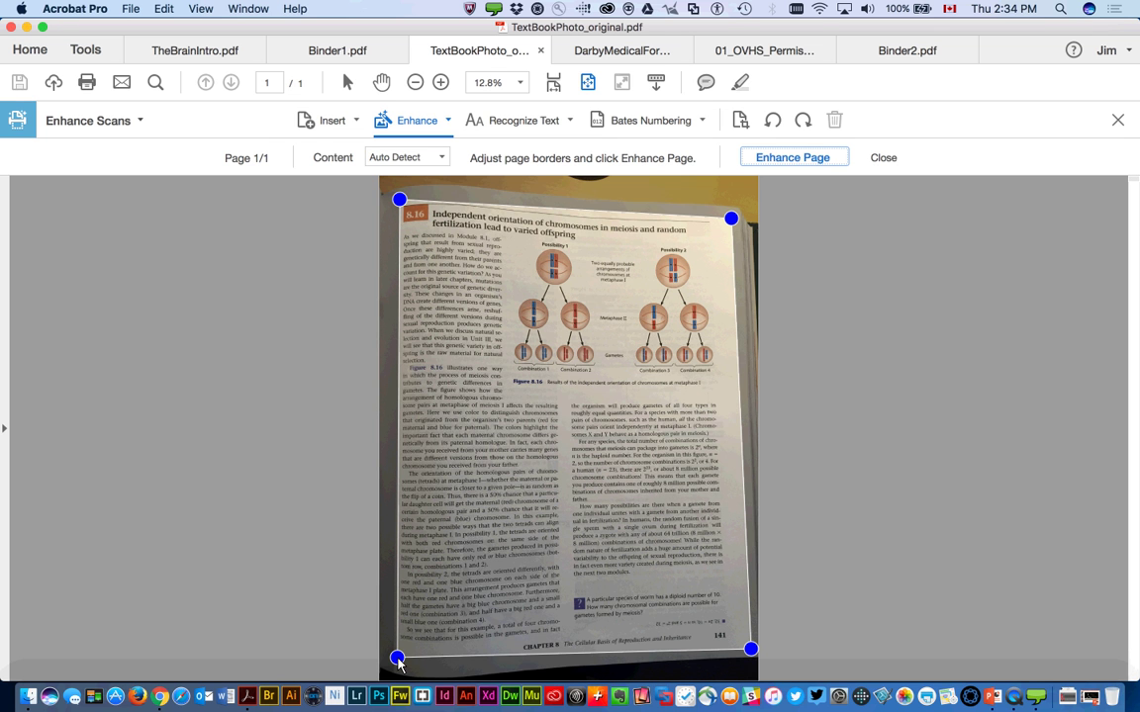
left_click_drag(399, 663, 400, 672)
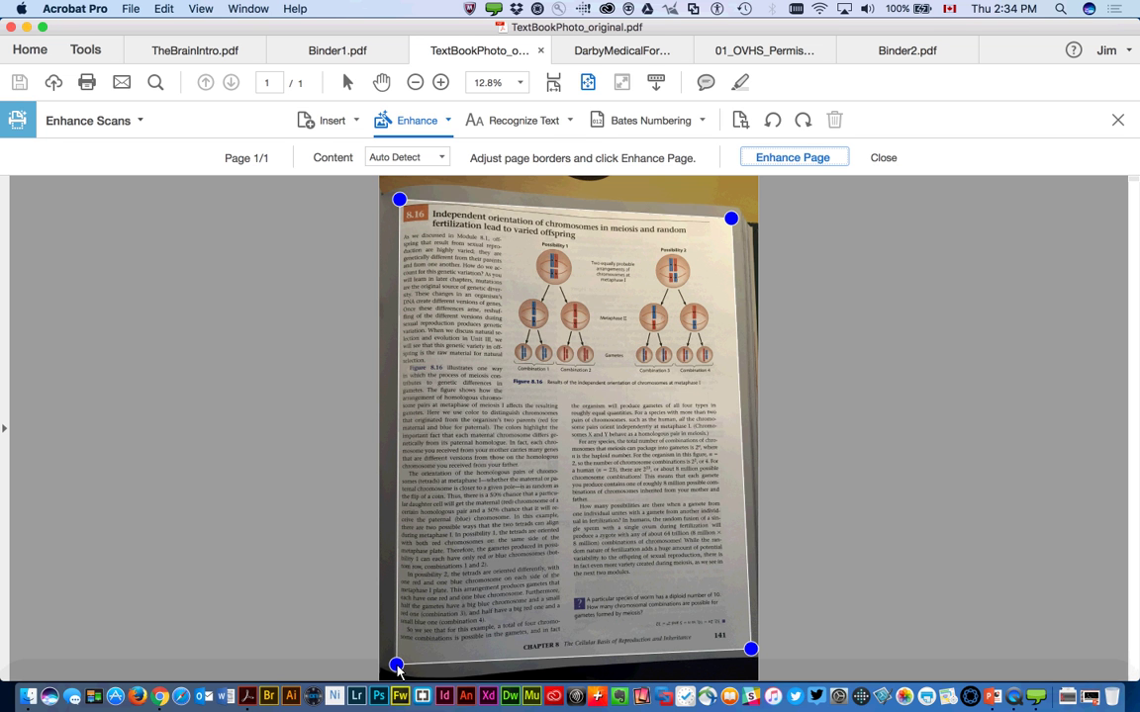
- Enhance the textbook page within the adjusted borders and raise the enhancement level almost to maximum
left_click_drag(399, 671, 397, 666)
left_click(803, 160)
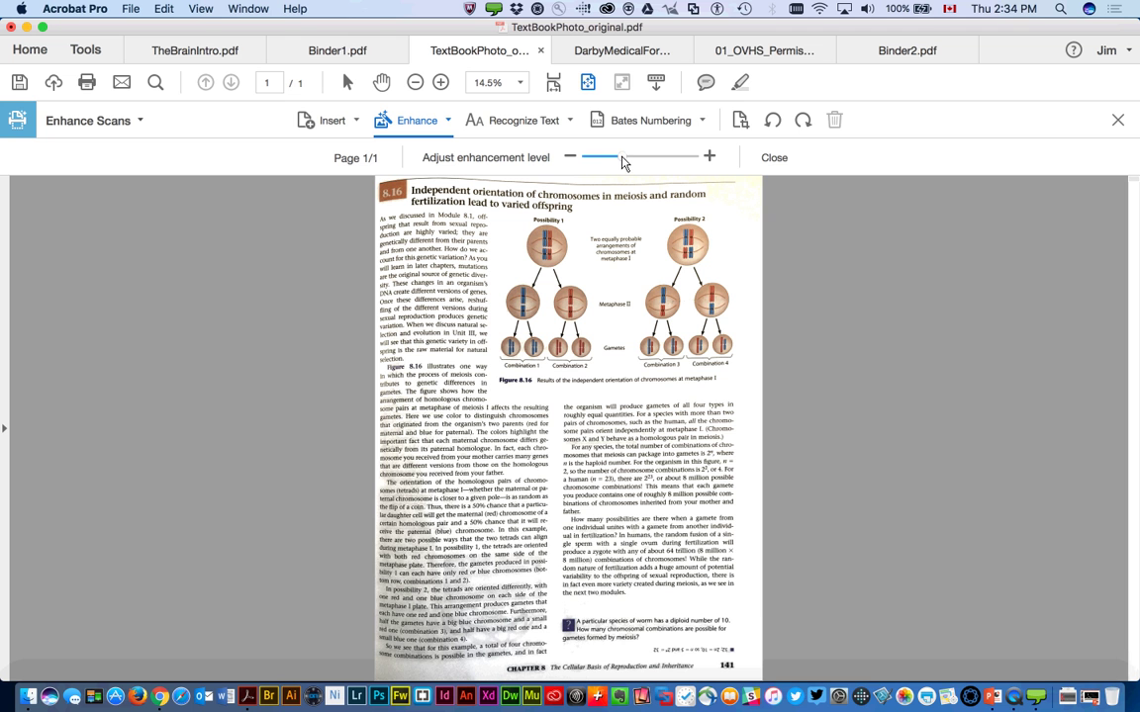
left_click_drag(621, 162, 643, 161)
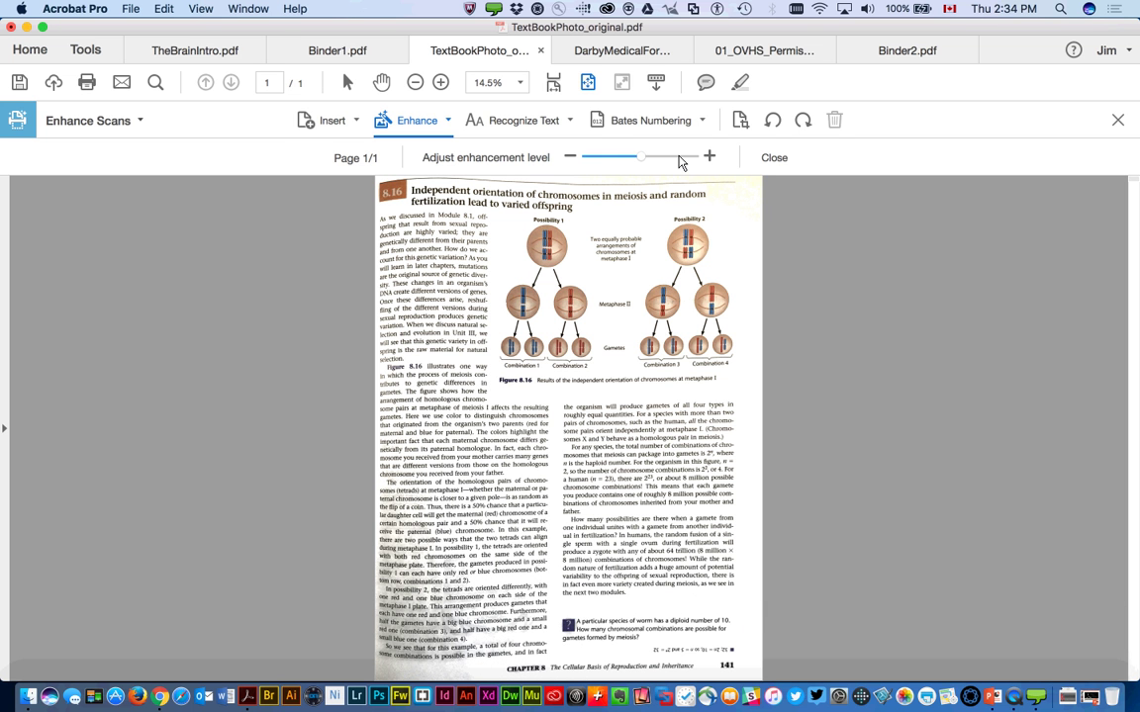
left_click(679, 158)
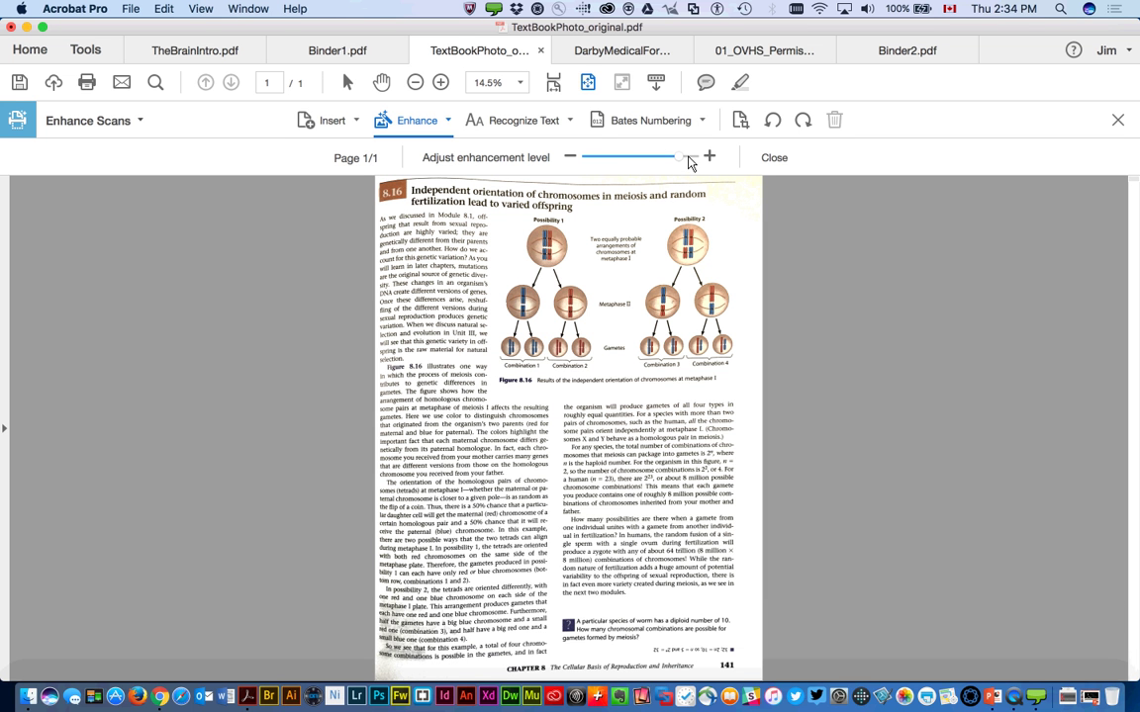
left_click(689, 157)
- Recognize the text in this file for the current page, using English (US)
left_click(523, 129)
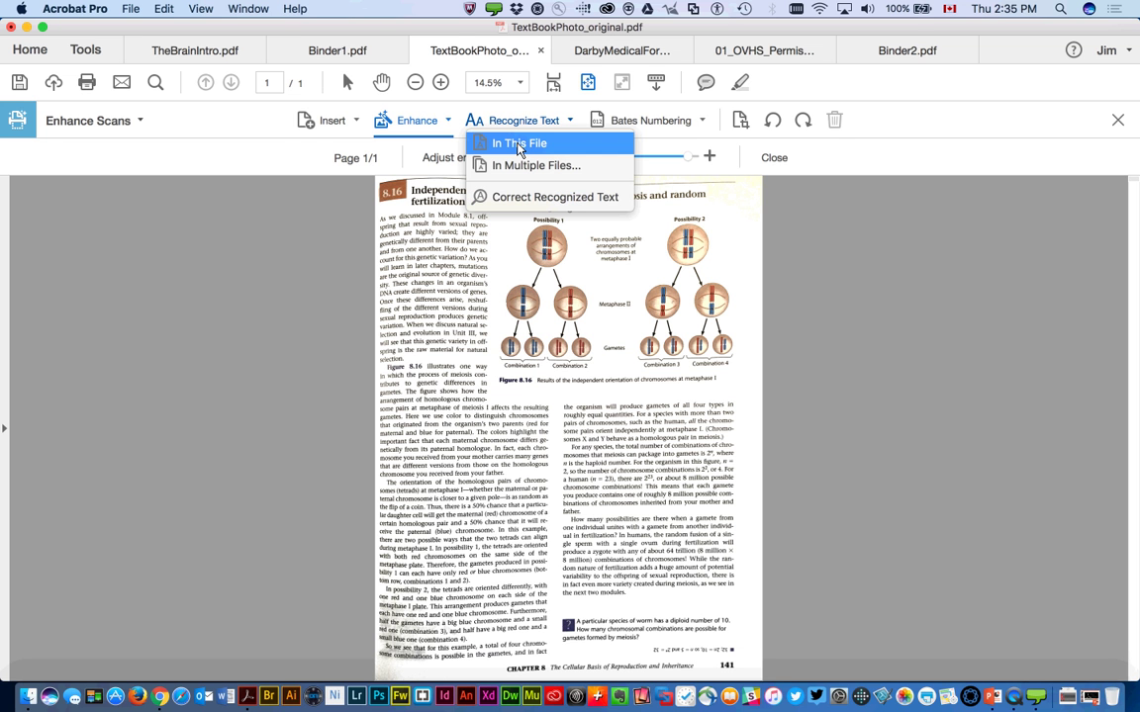
left_click(518, 145)
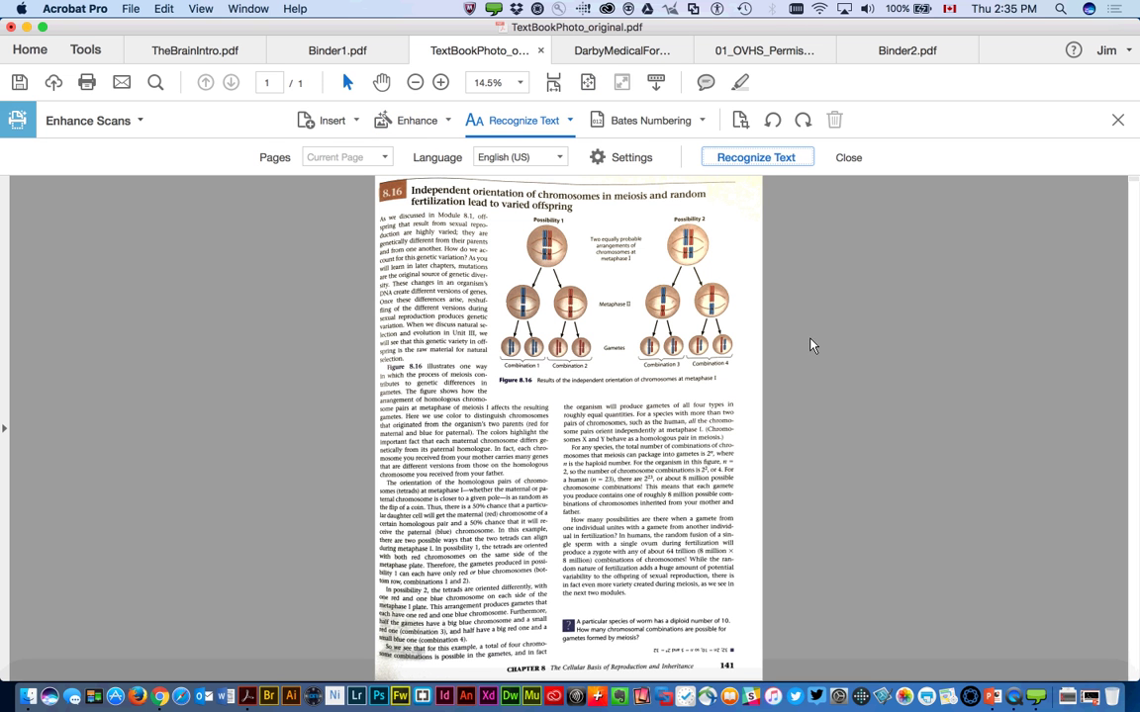
left_click(756, 158)
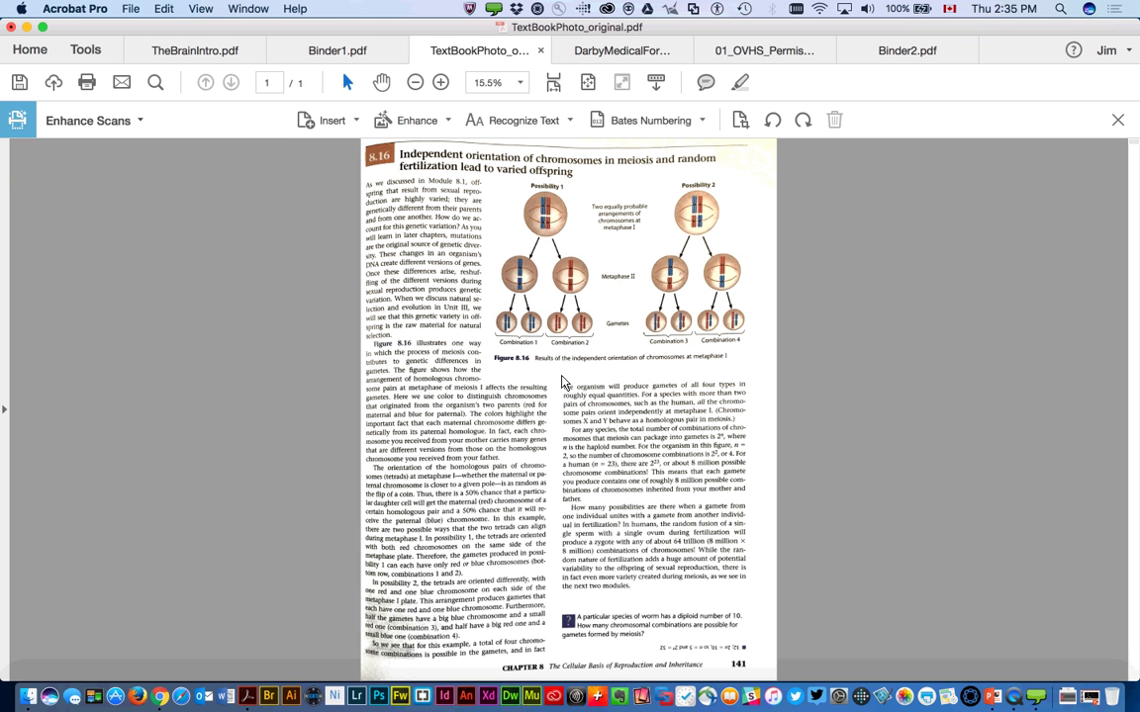
- Search the recognized page for "genetic" at 25% zoom and go through several further matches
key("super+f")
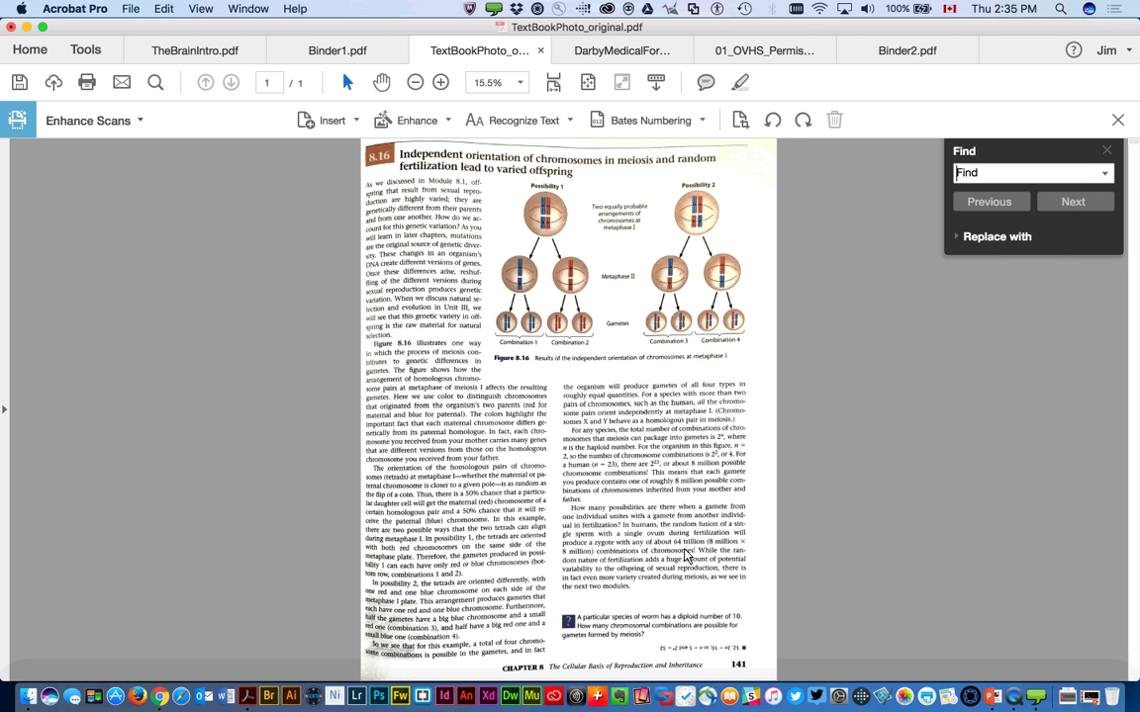
type("gentic")
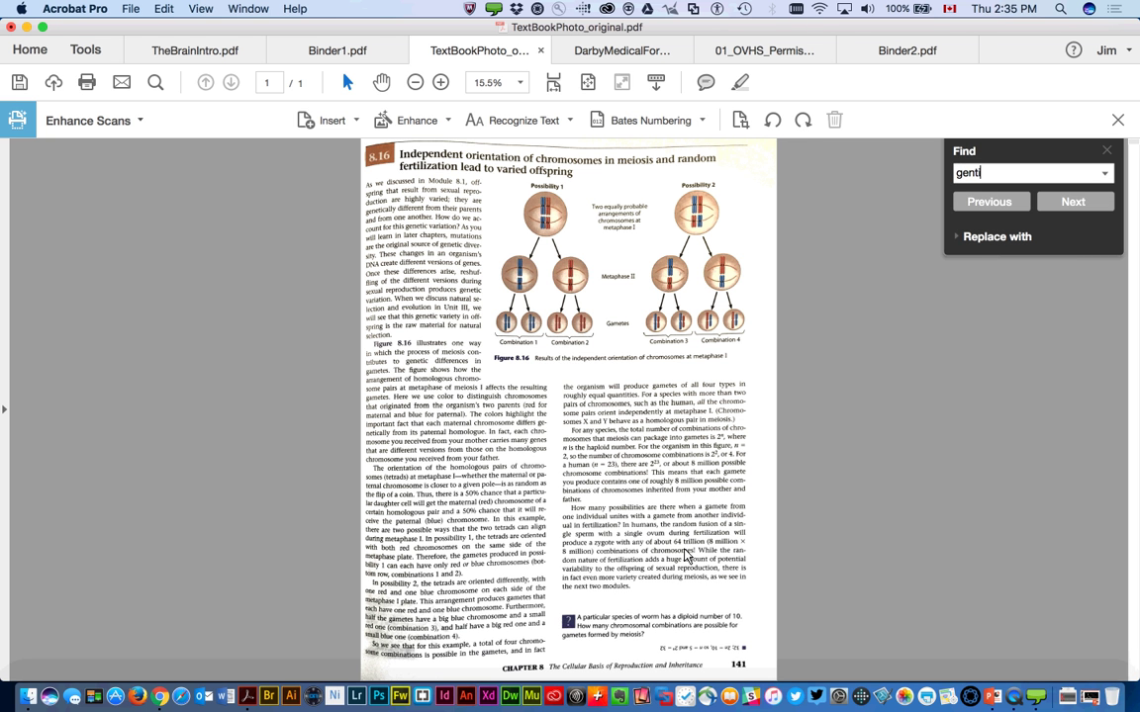
key("BackSpace")
key("BackSpace")
key("BackSpace")
type("etic")
key("Return")
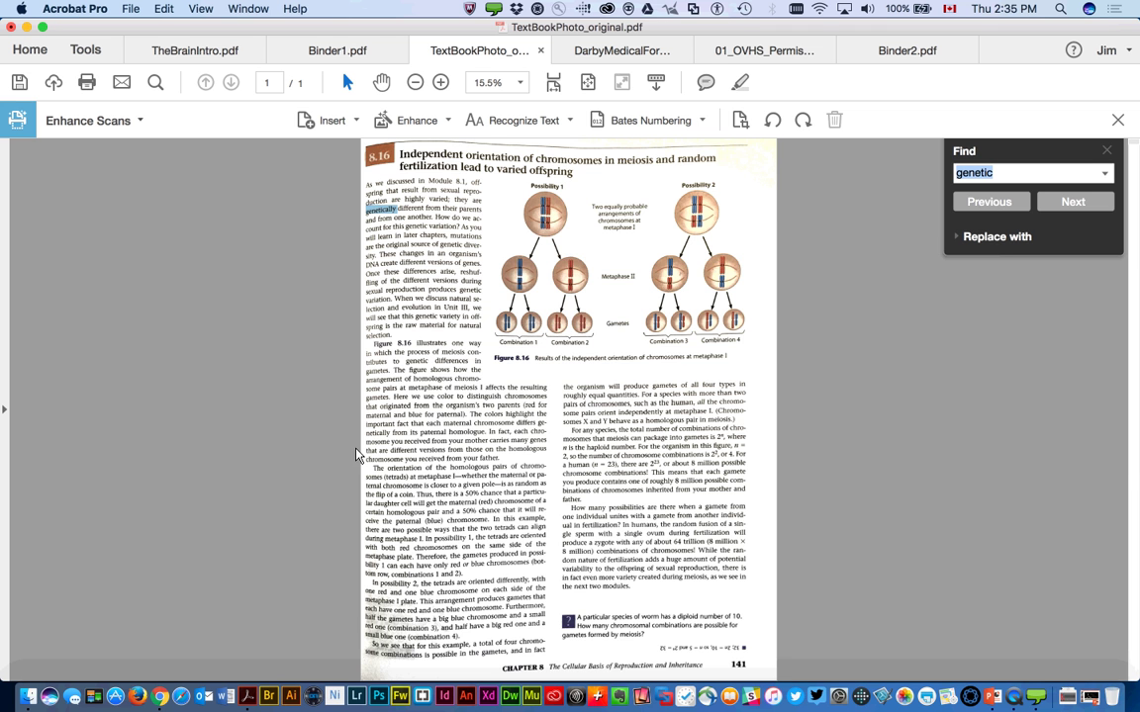
key("super+equal")
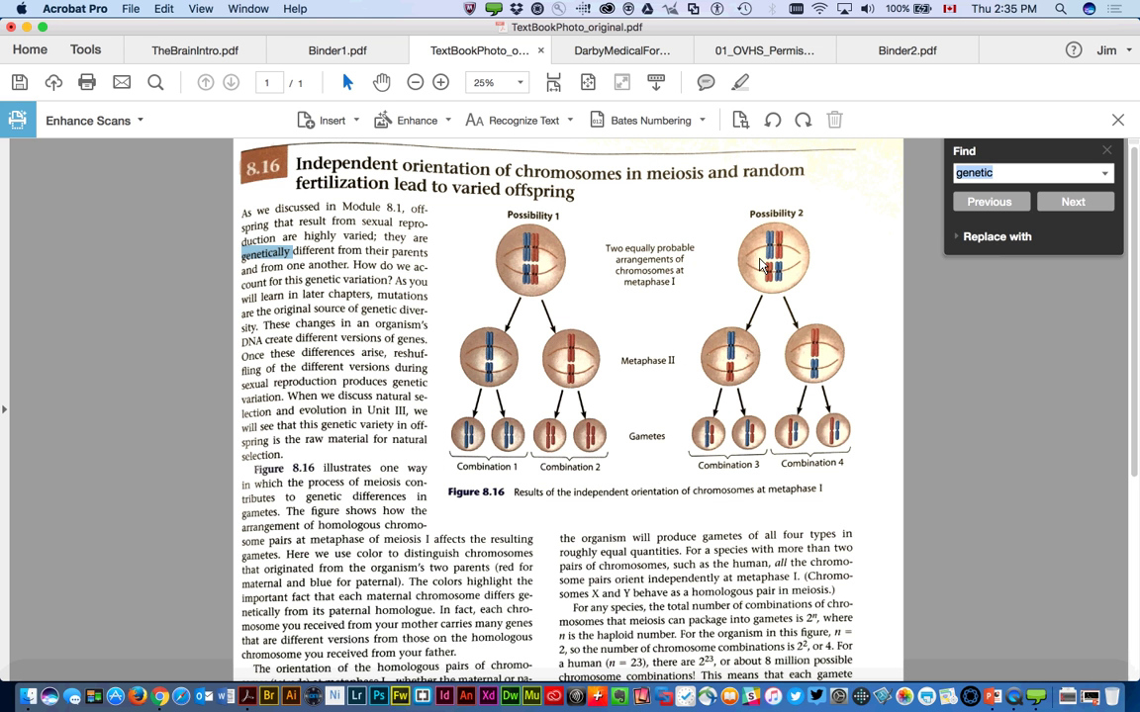
left_click(1071, 205)
left_click(1070, 206)
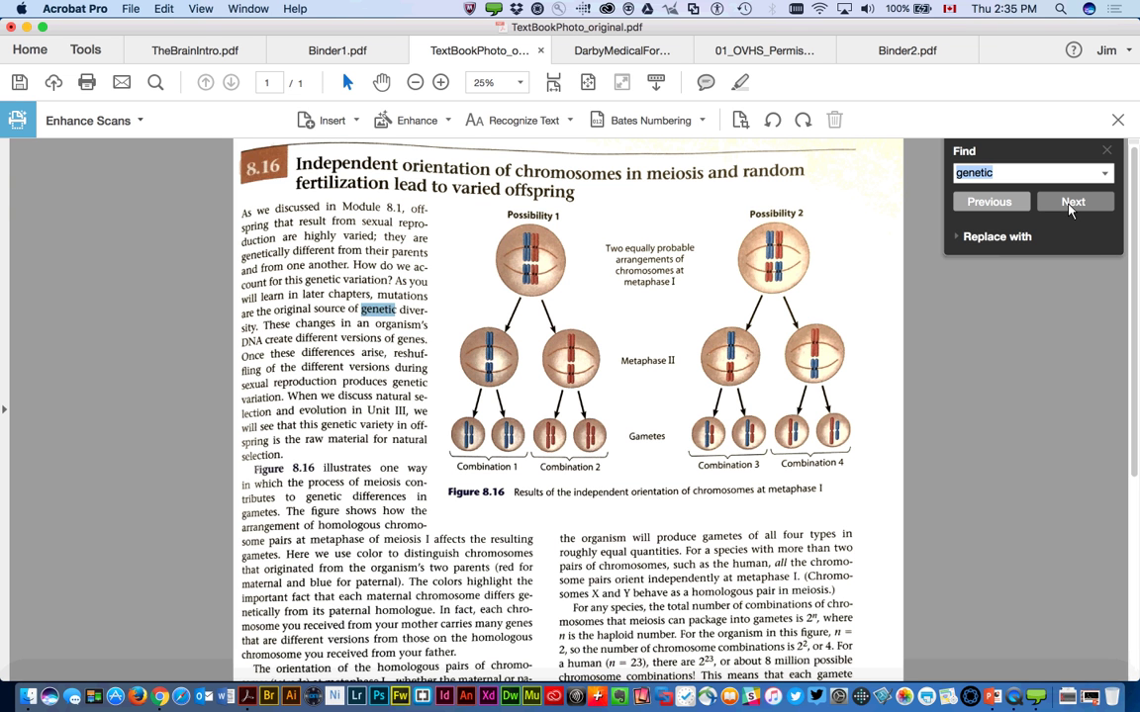
left_click(1071, 206)
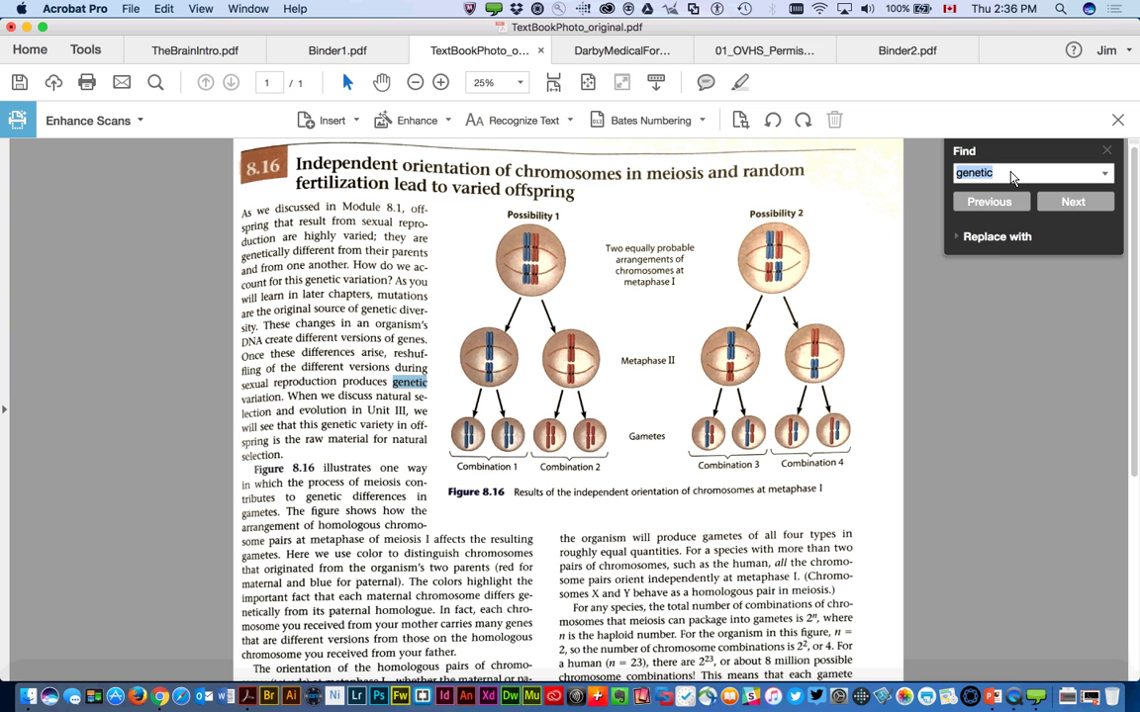
- Search the page for "combination", go through several matches in the figure labels, and clear the selection
type("combination")
key("BackSpace")
key("BackSpace")
key("BackSpace")
key("BackSpace")
key("BackSpace")
type("ation")
left_click(1069, 201)
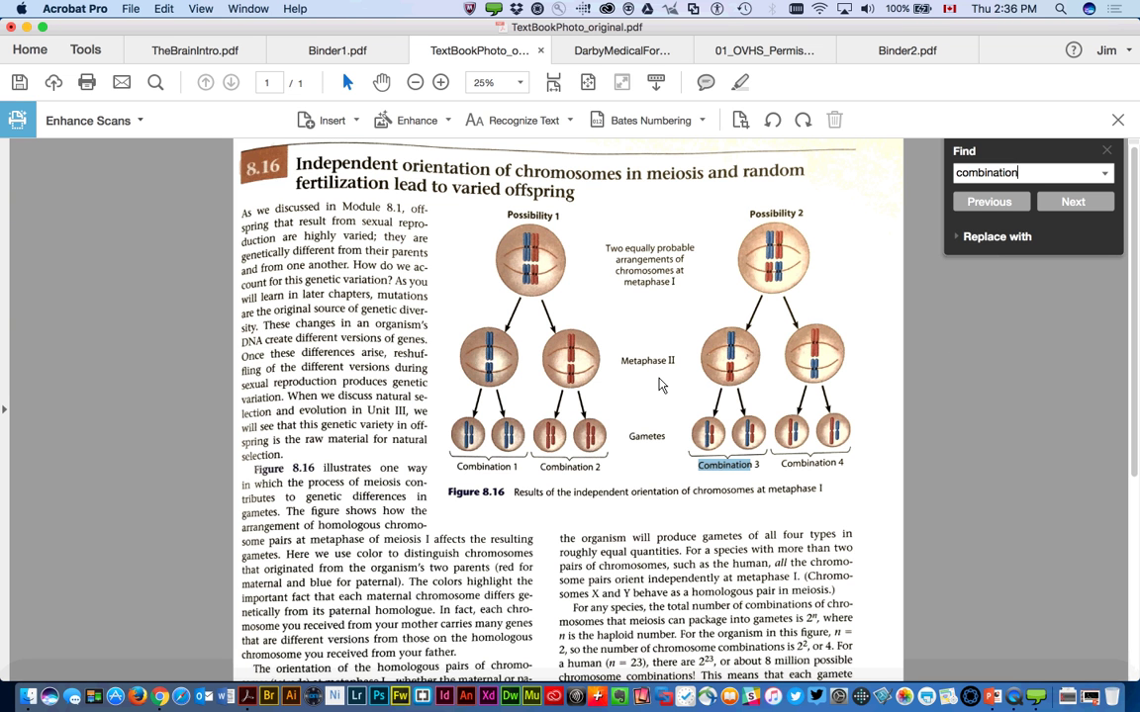
left_click(1064, 203)
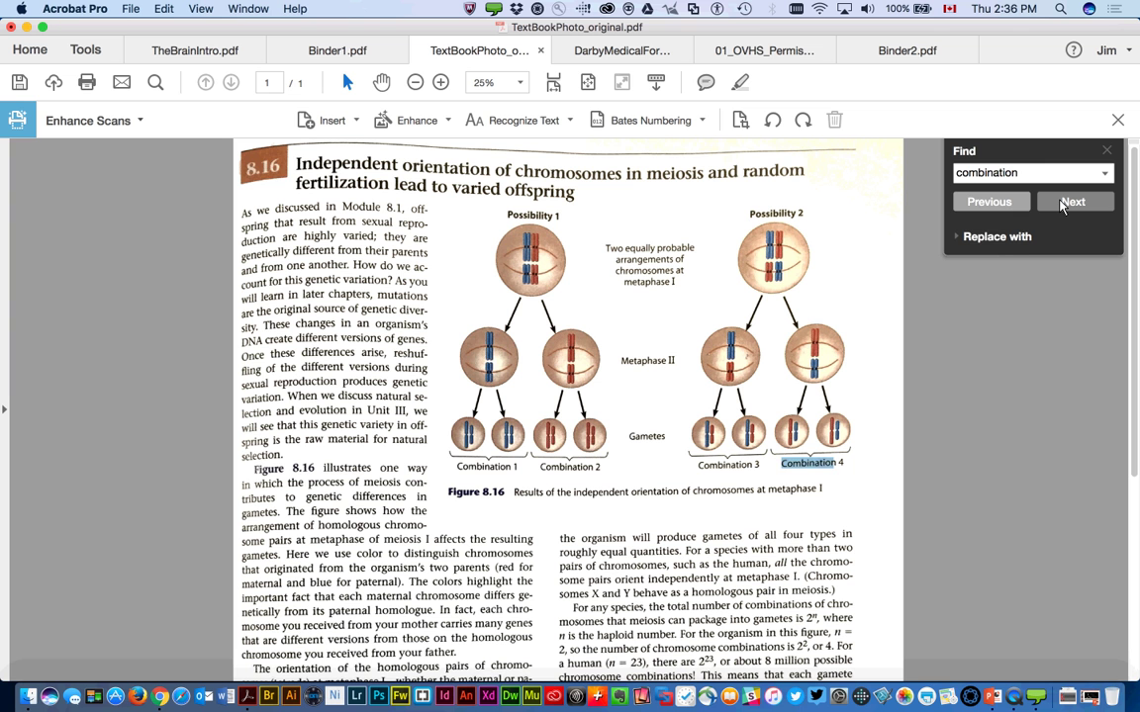
left_click(1063, 204)
left_click(1063, 204)
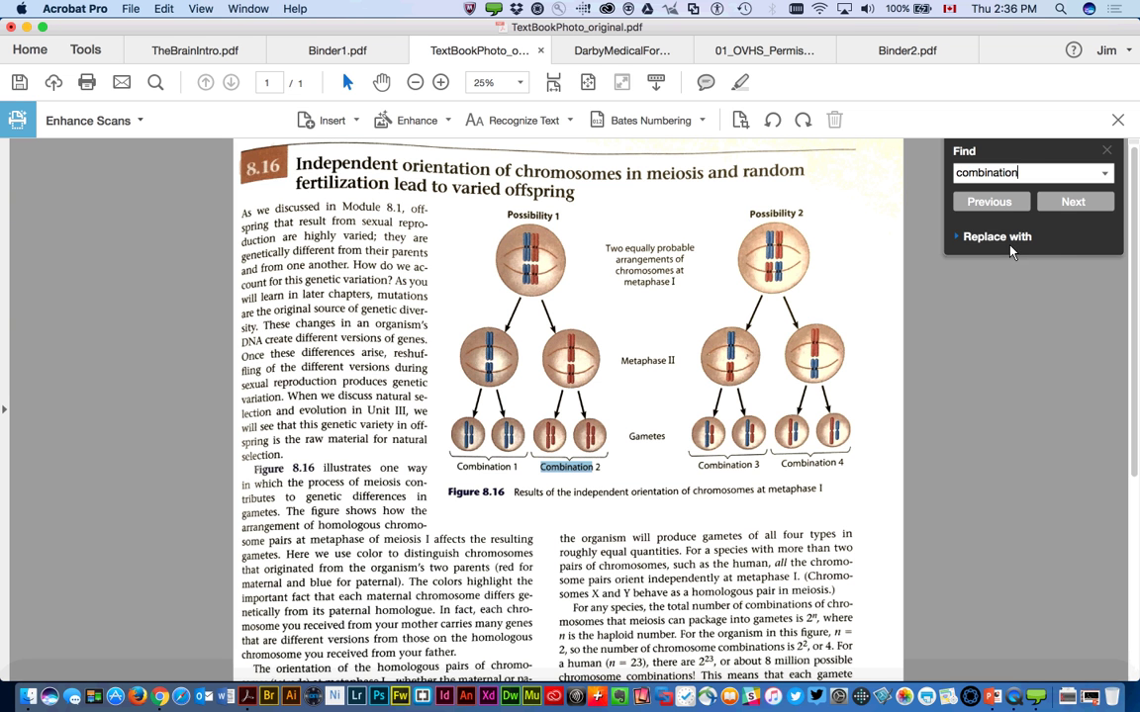
left_click(518, 329)
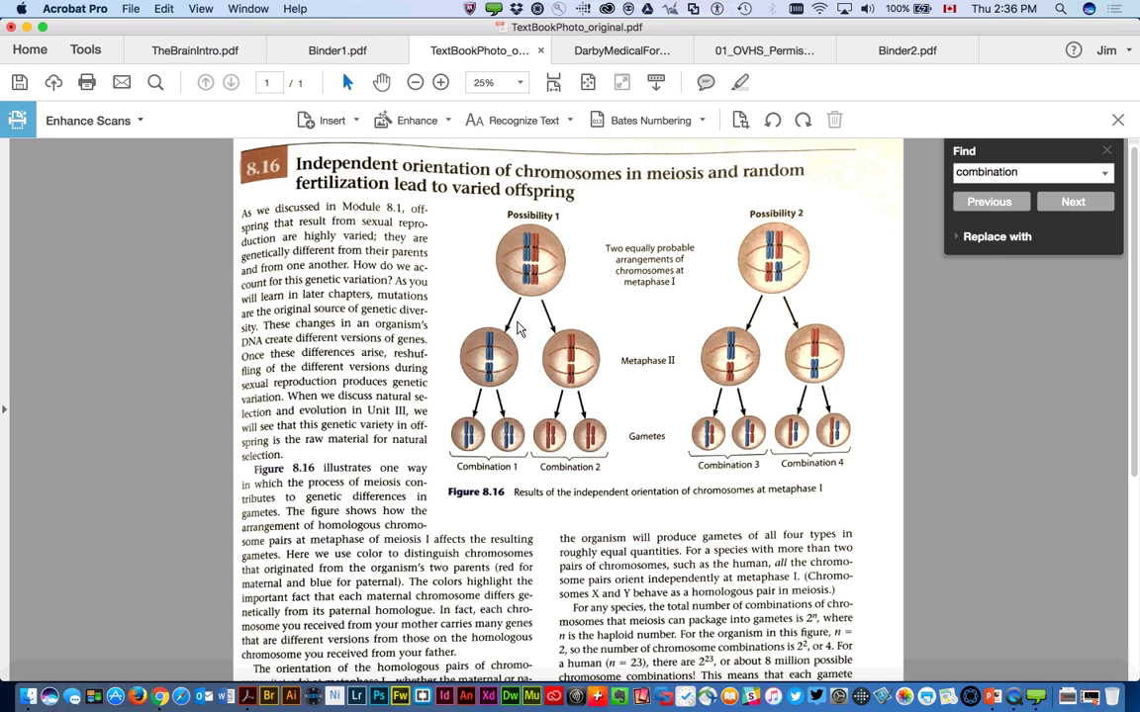
- Activate Read Out Loud and have the "highly varied" line of the opening paragraph read aloud
left_click(188, 12)
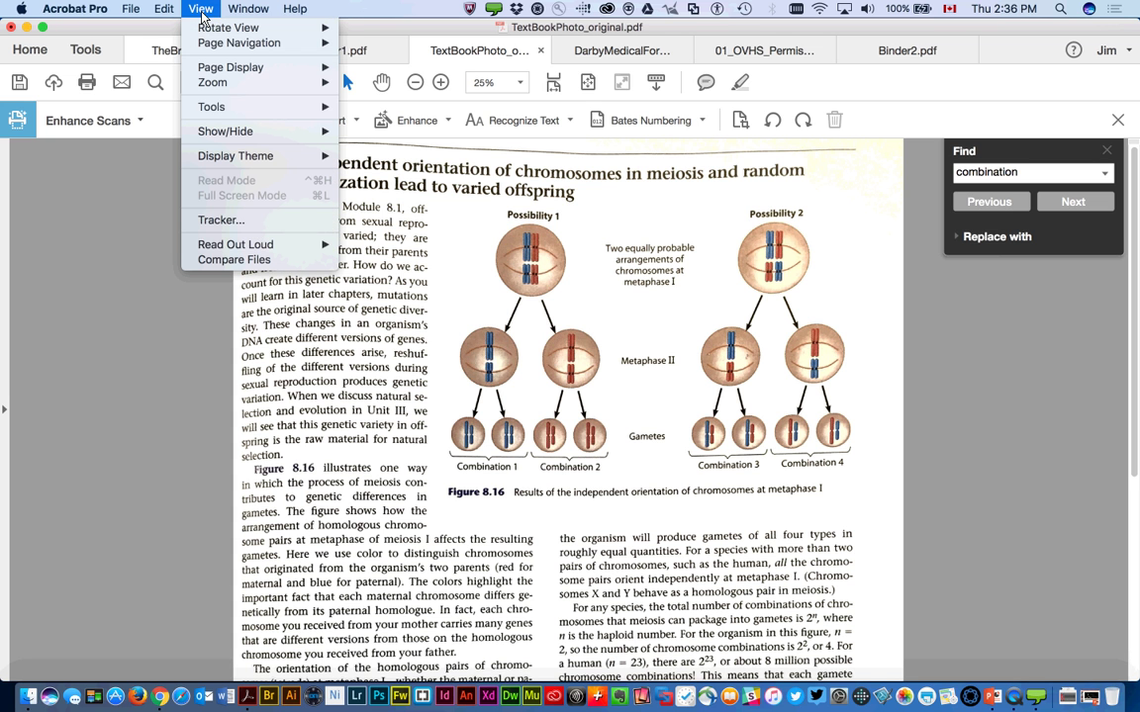
mouse_move(275, 245)
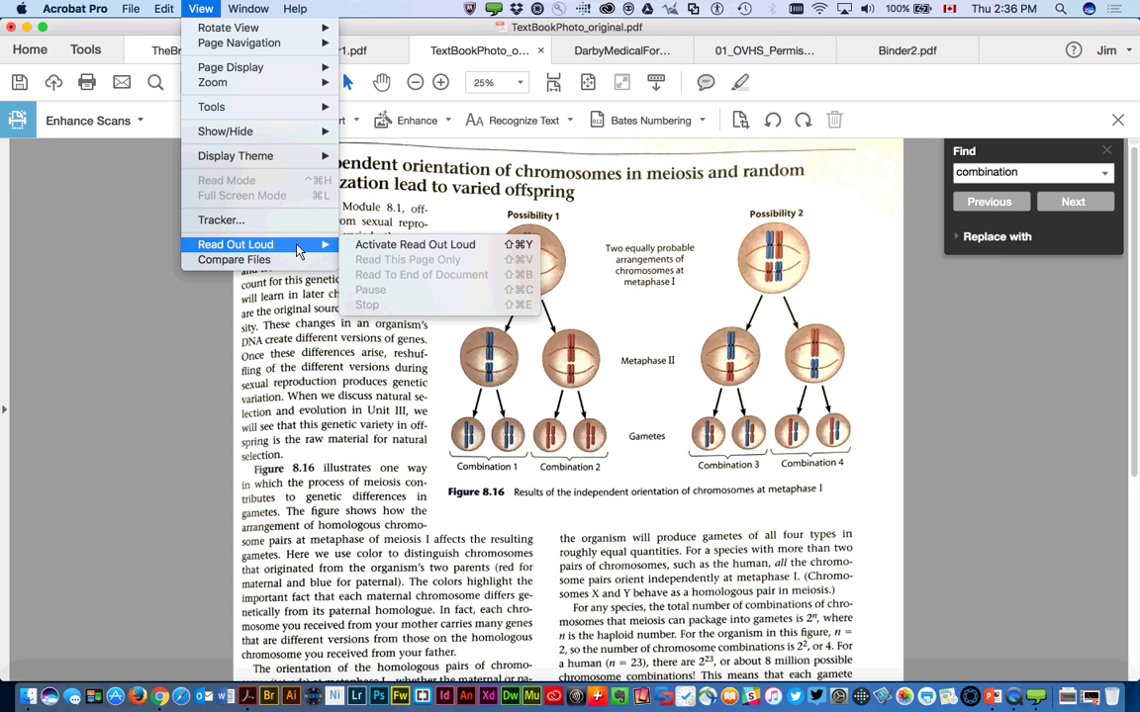
left_click(368, 247)
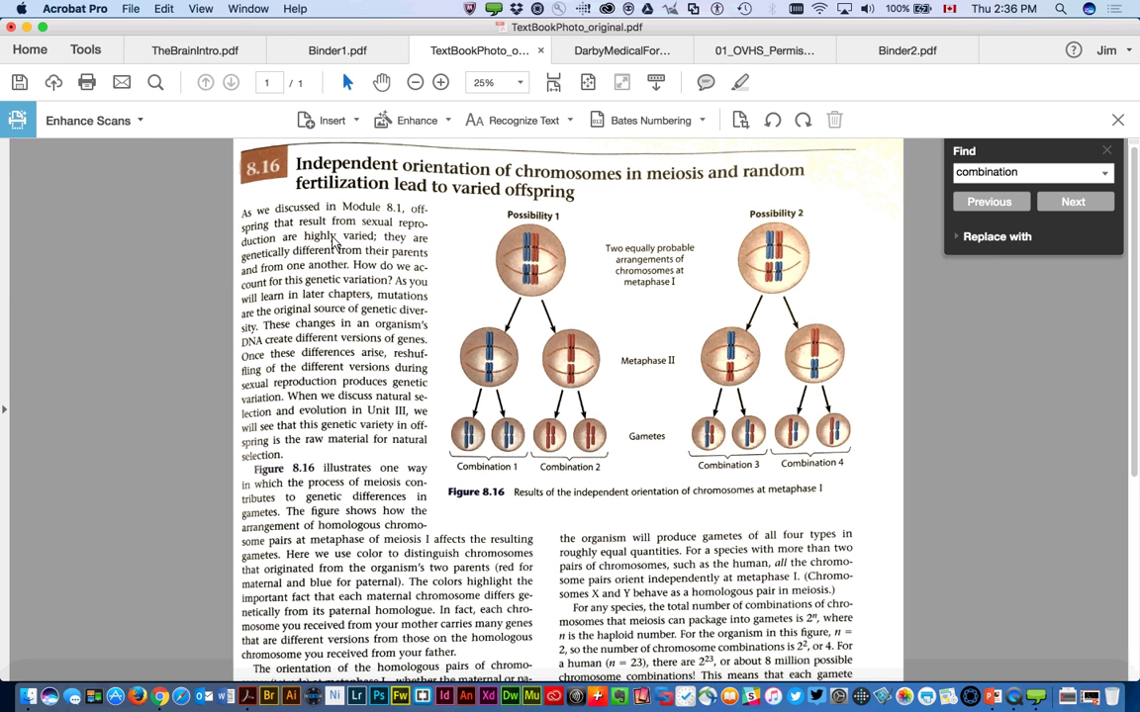
left_click(334, 243)
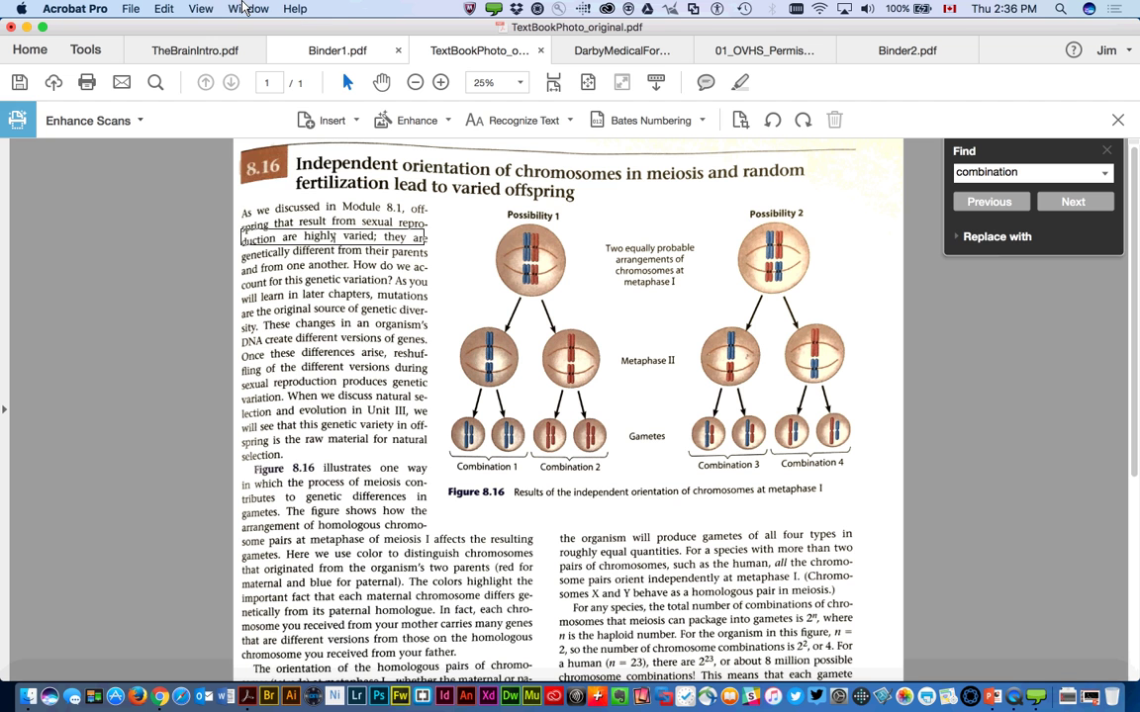
- Deactivate Read Out Loud and close the Enhance Scans tool
left_click(200, 10)
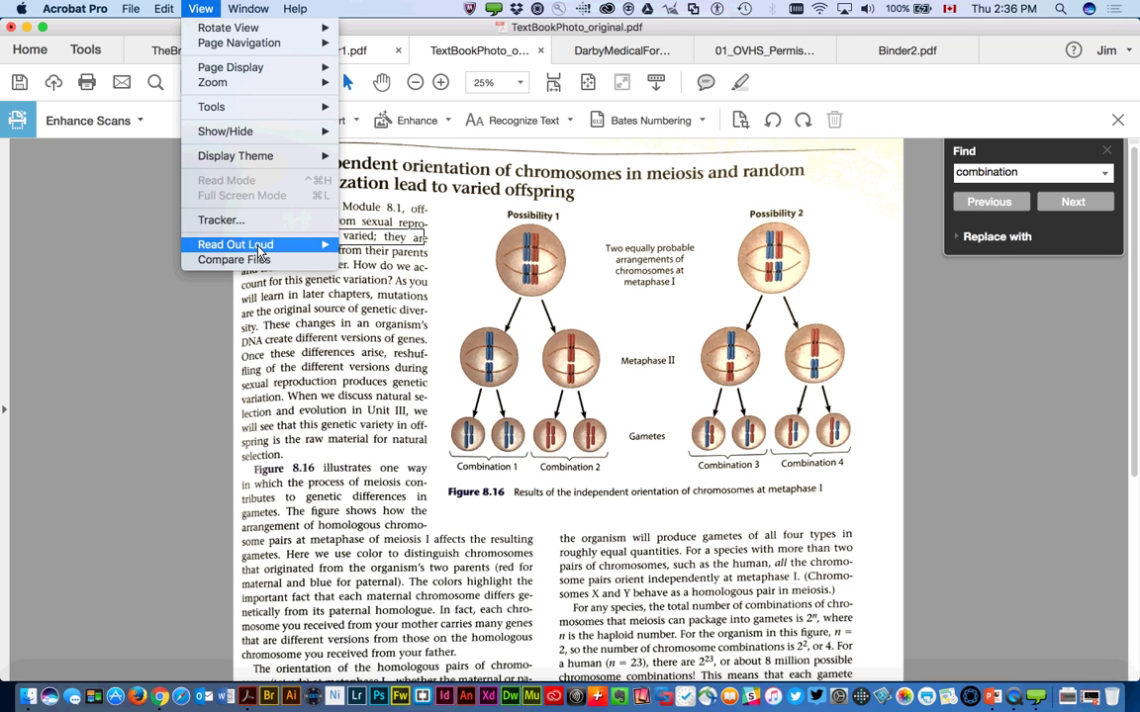
key("Escape")
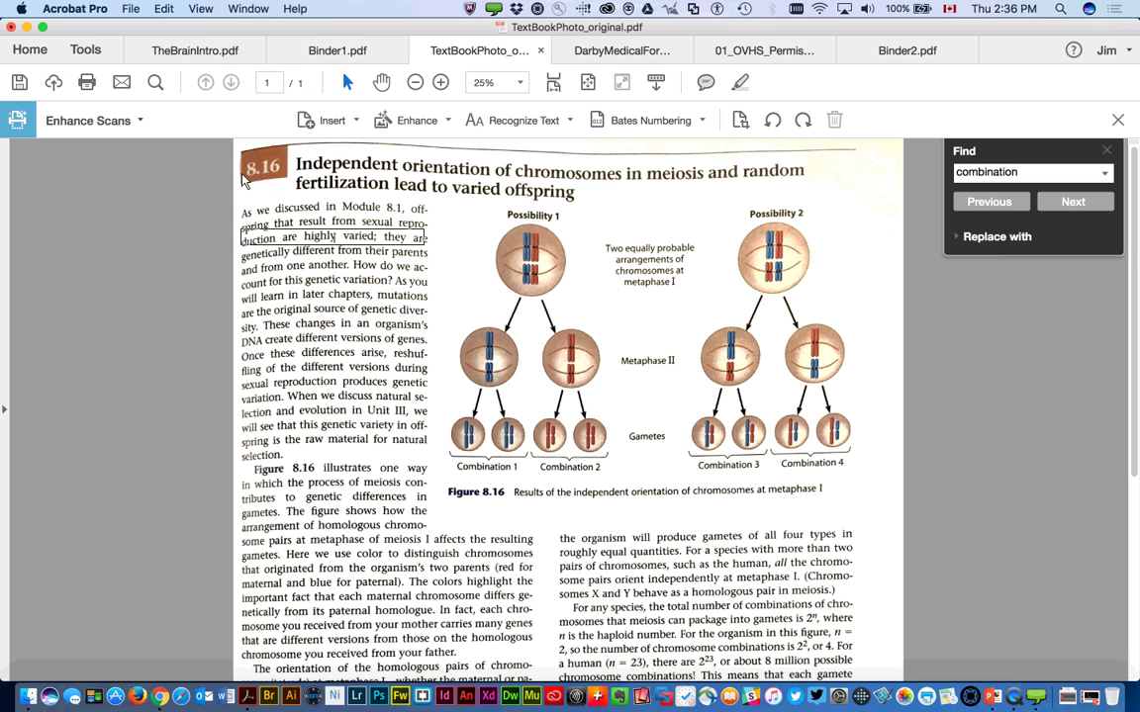
left_click(201, 9)
mouse_move(247, 247)
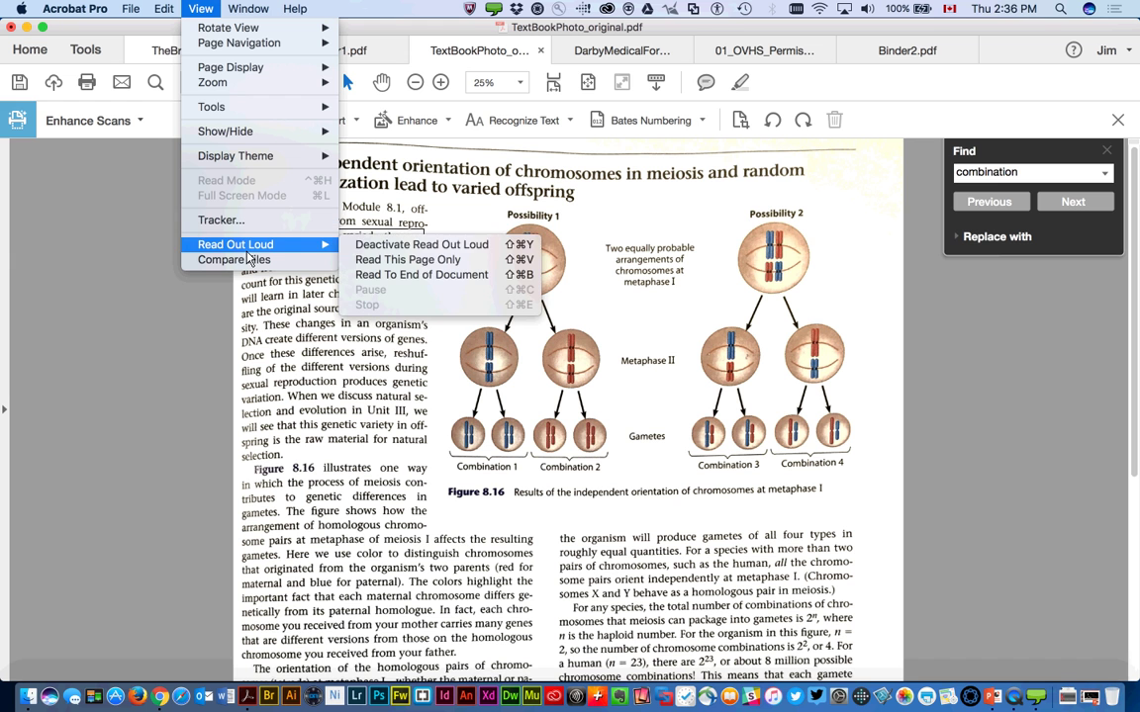
left_click(341, 243)
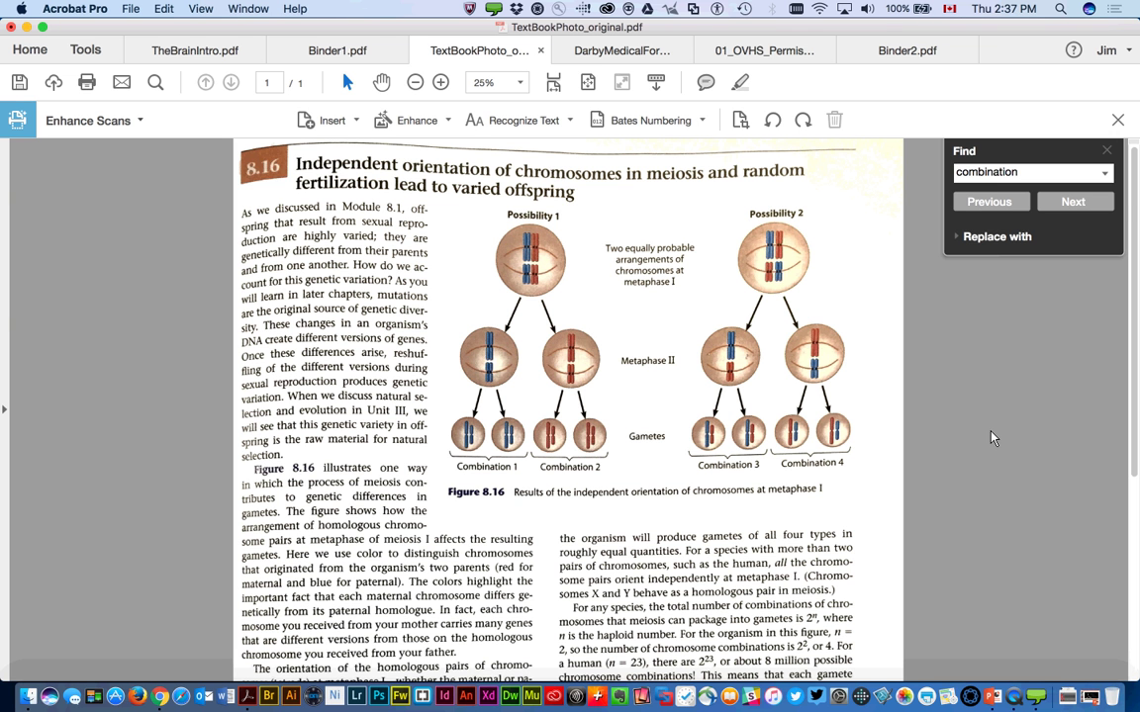
left_click(1117, 122)
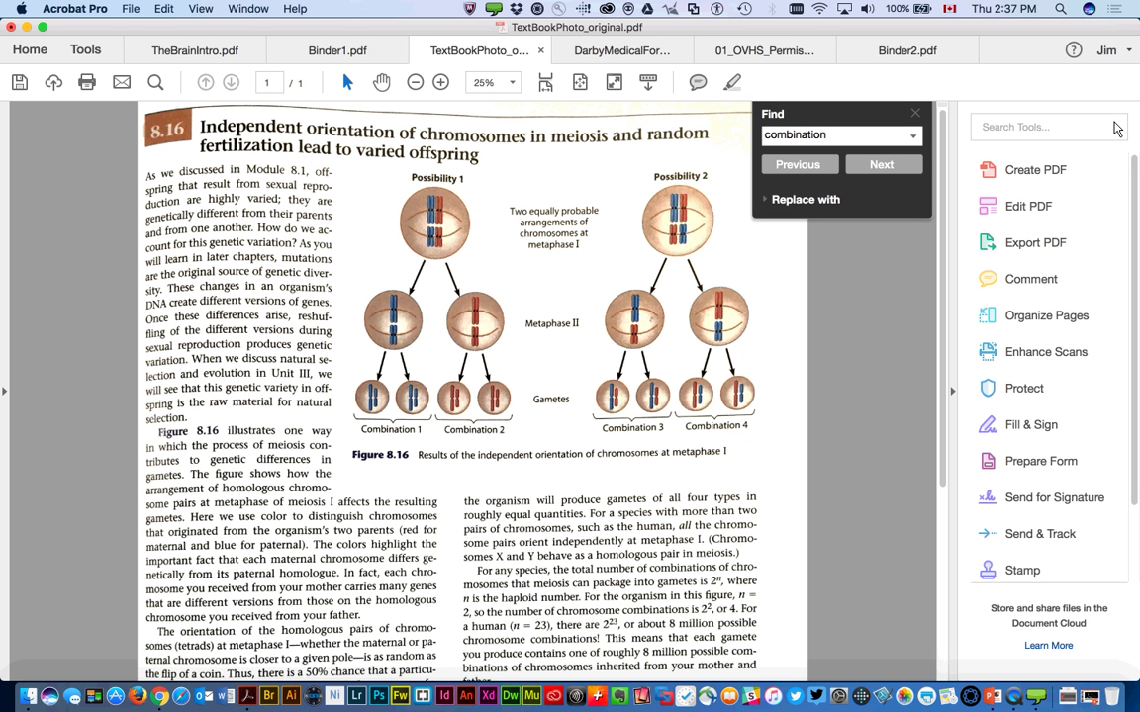
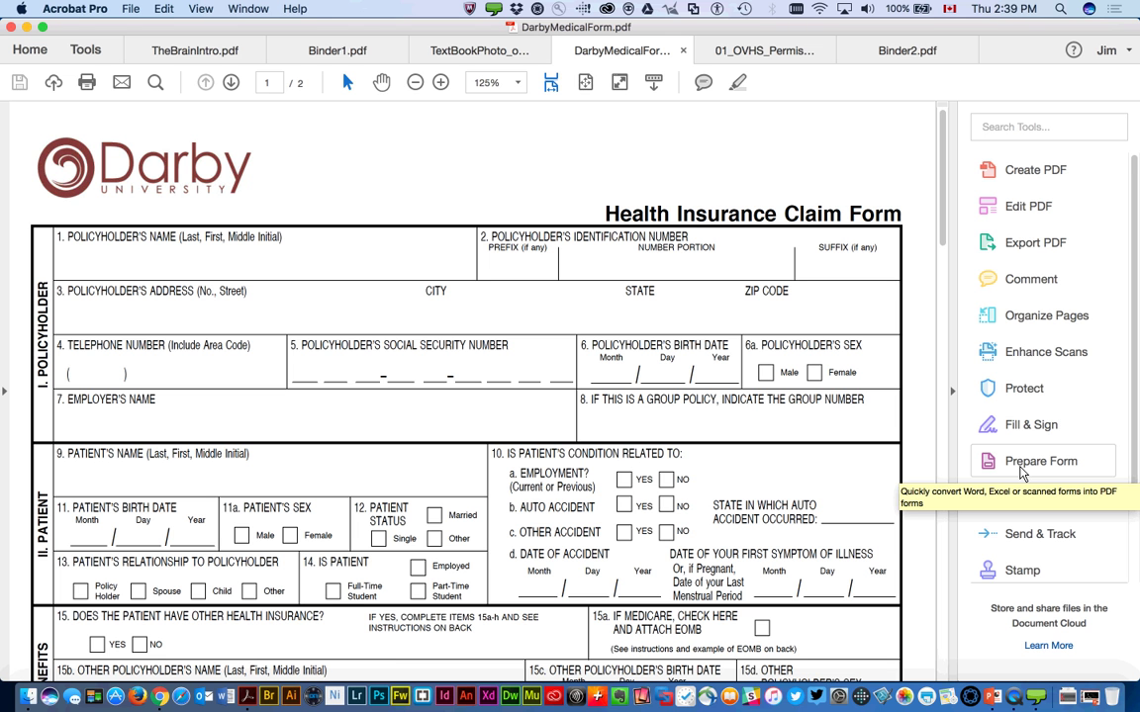
- Prepare DarbyMedicalForm.pdf as a fillable form with form field auto detection on and without requiring signatures
left_click(1022, 474)
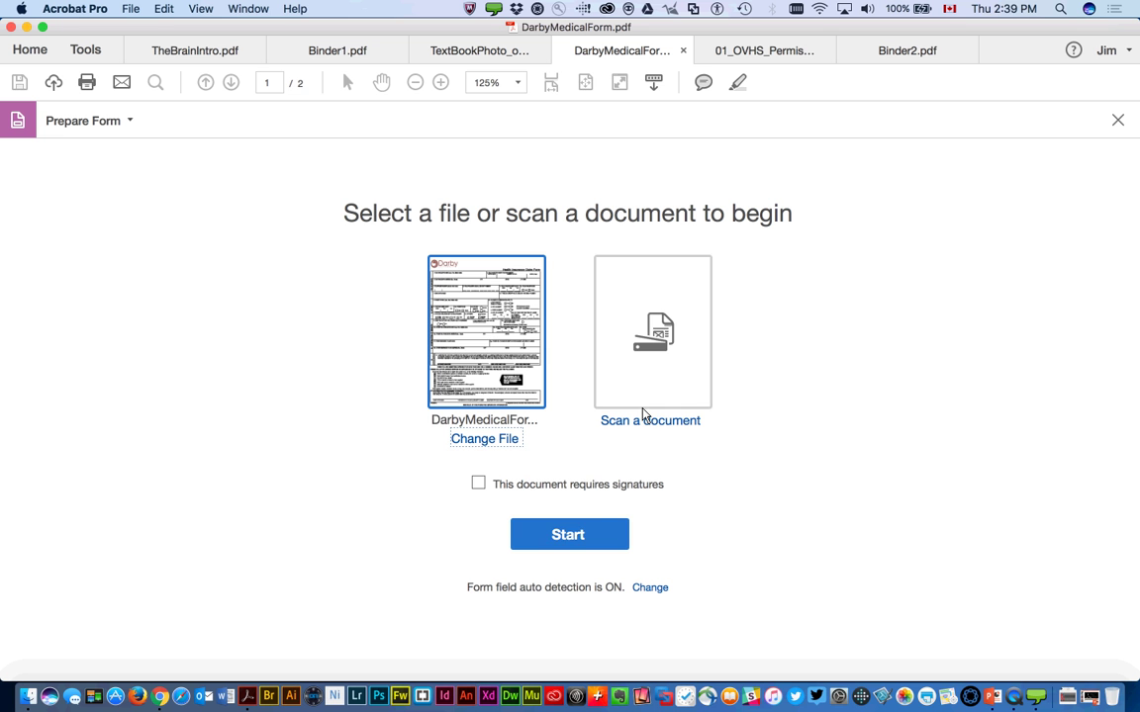
left_click(578, 536)
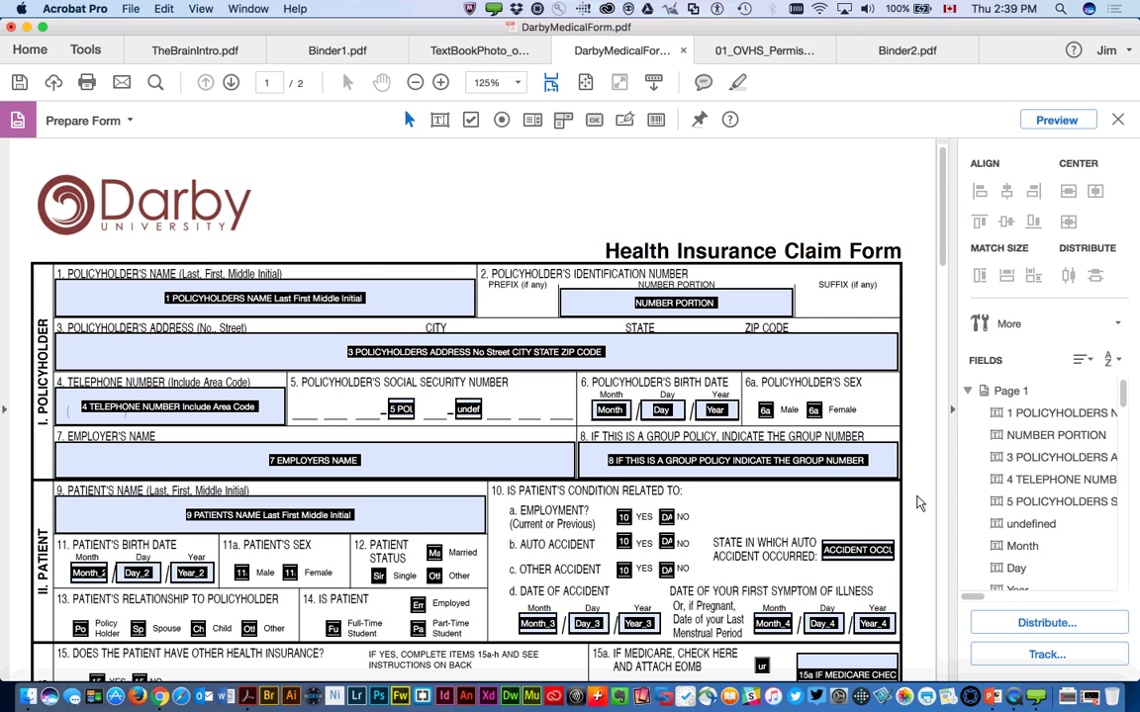
- Examine the detected form fields across both pages of the claim form, including the policyholder's signature field
scroll(918, 501, "down", 5)
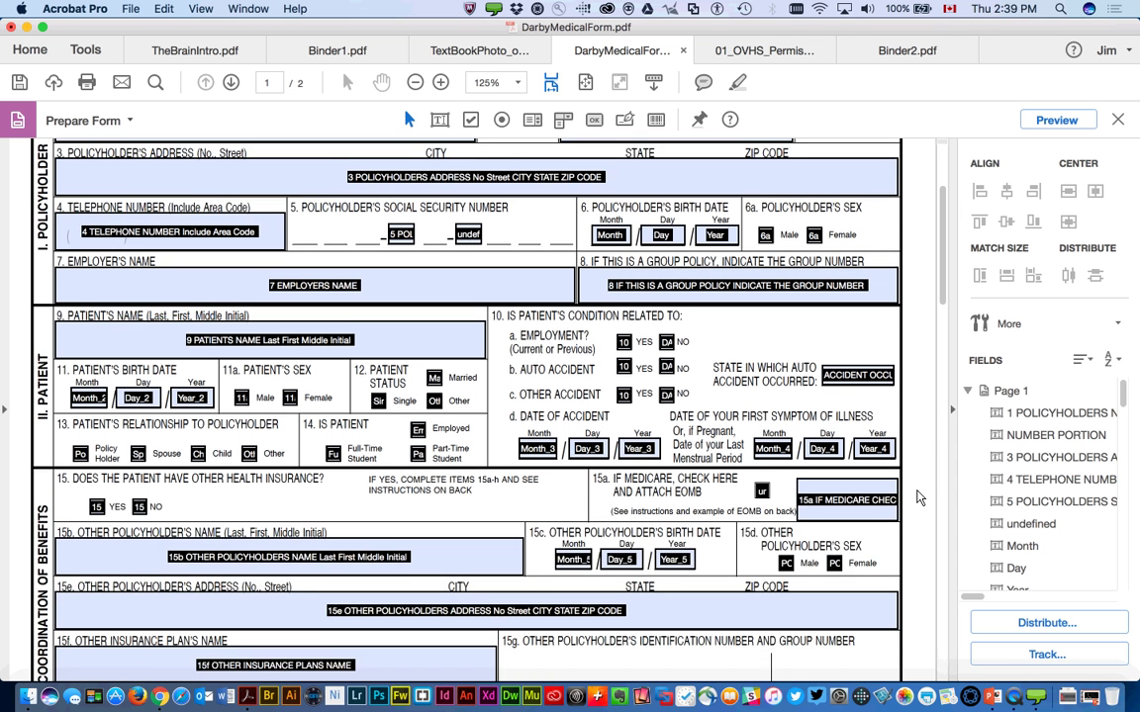
scroll(918, 499, "down", 8)
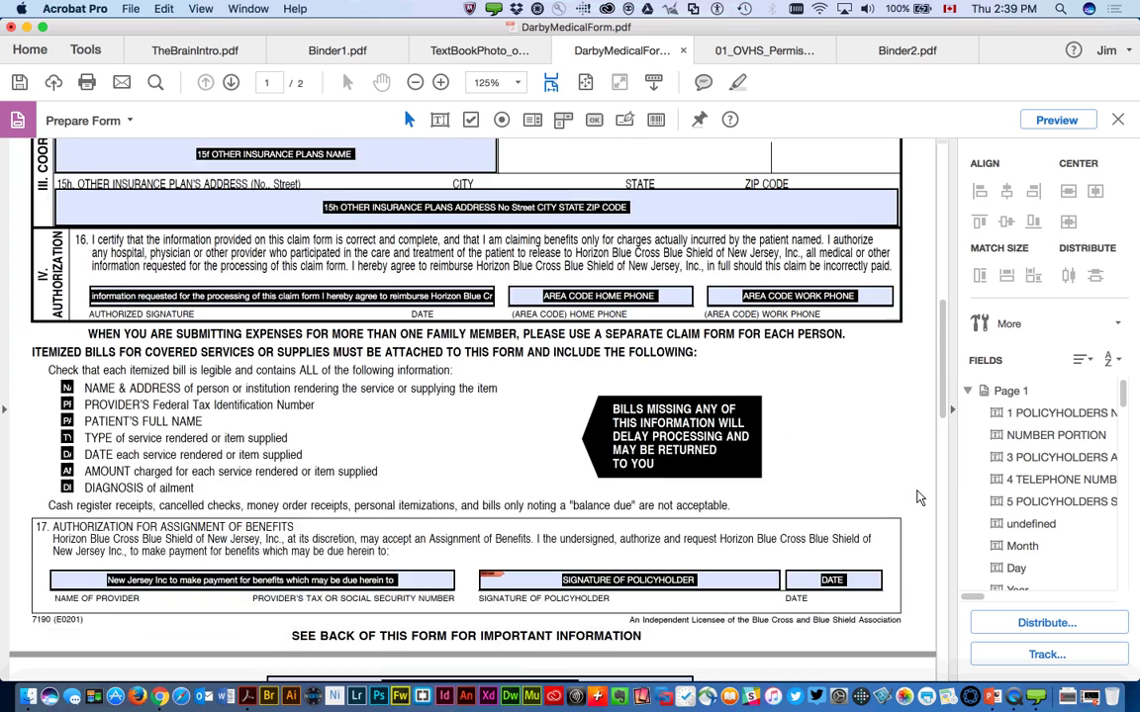
scroll(918, 499, "down", 4)
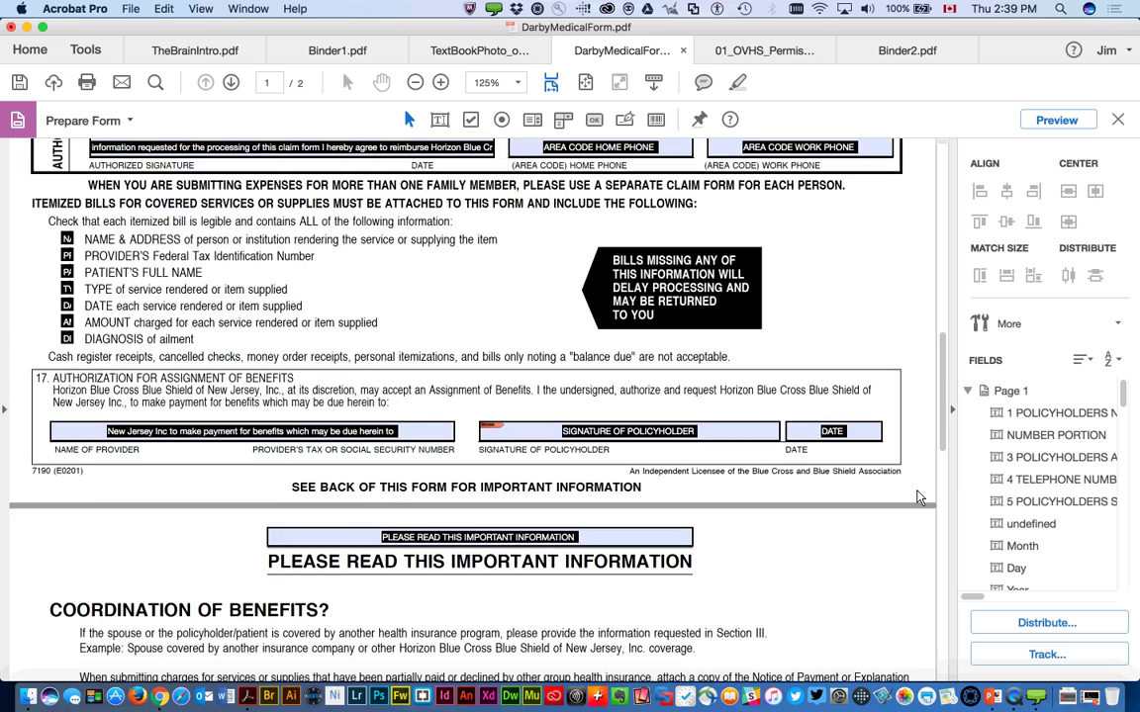
scroll(918, 498, "down", 3)
scroll(919, 498, "down", 3)
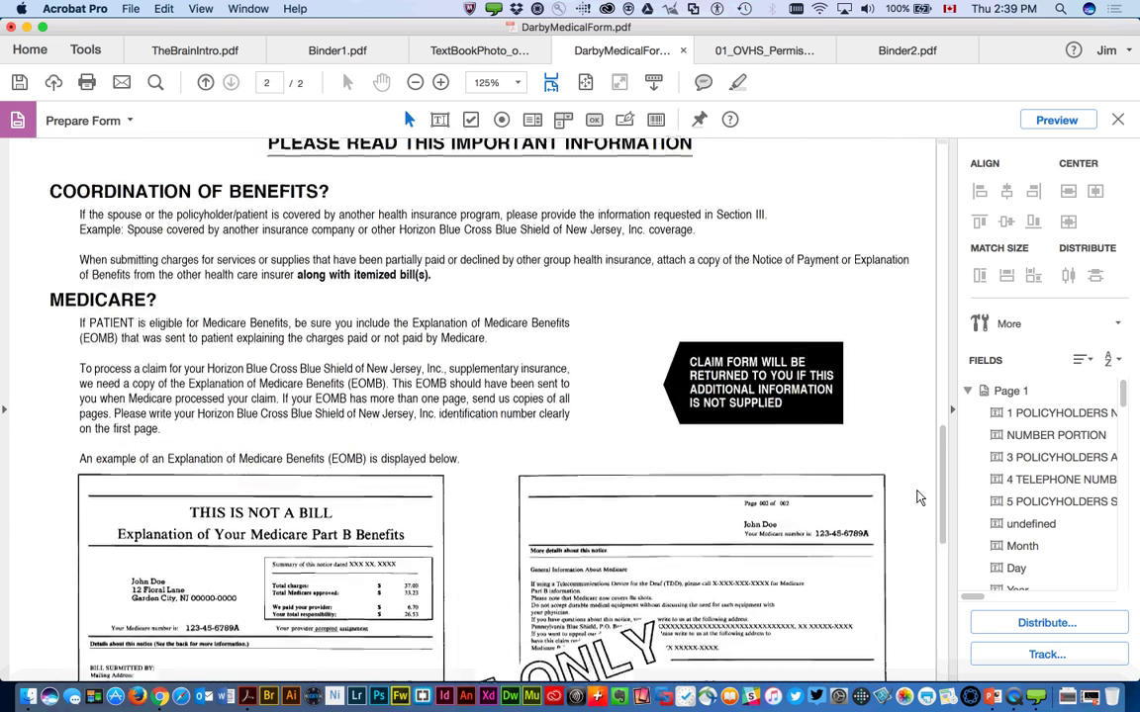
scroll(918, 498, "down", 1)
scroll(918, 499, "down", 3)
scroll(918, 498, "up", 9)
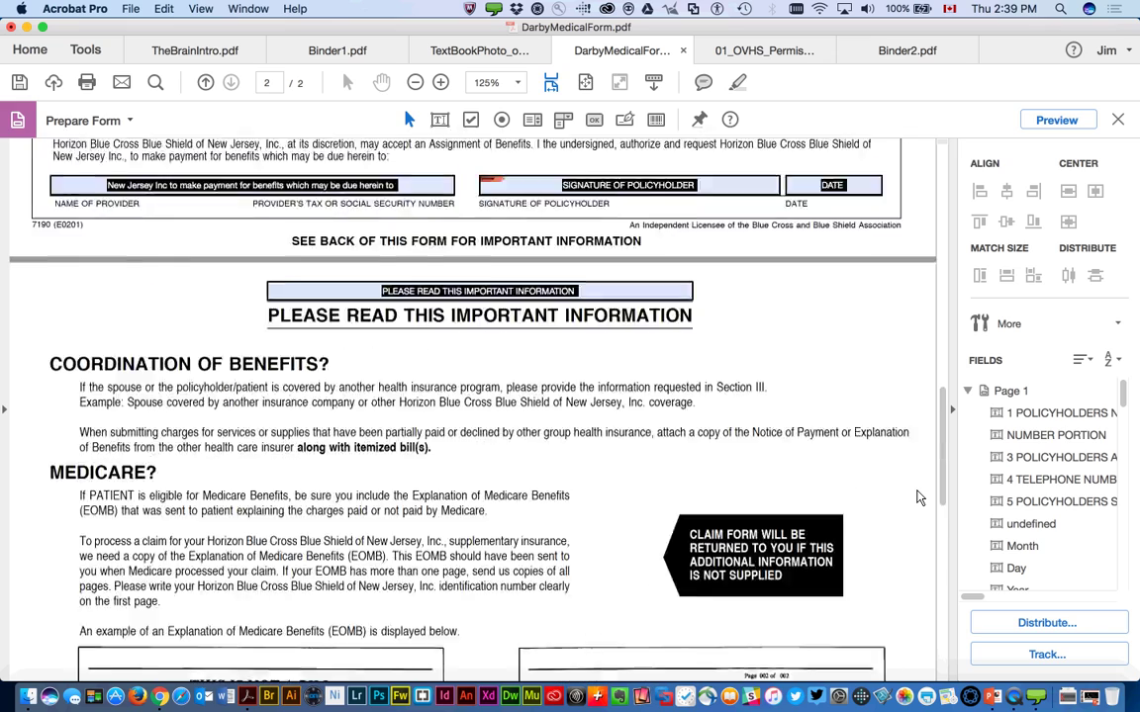
scroll(918, 498, "up", 6)
scroll(918, 499, "down", 6)
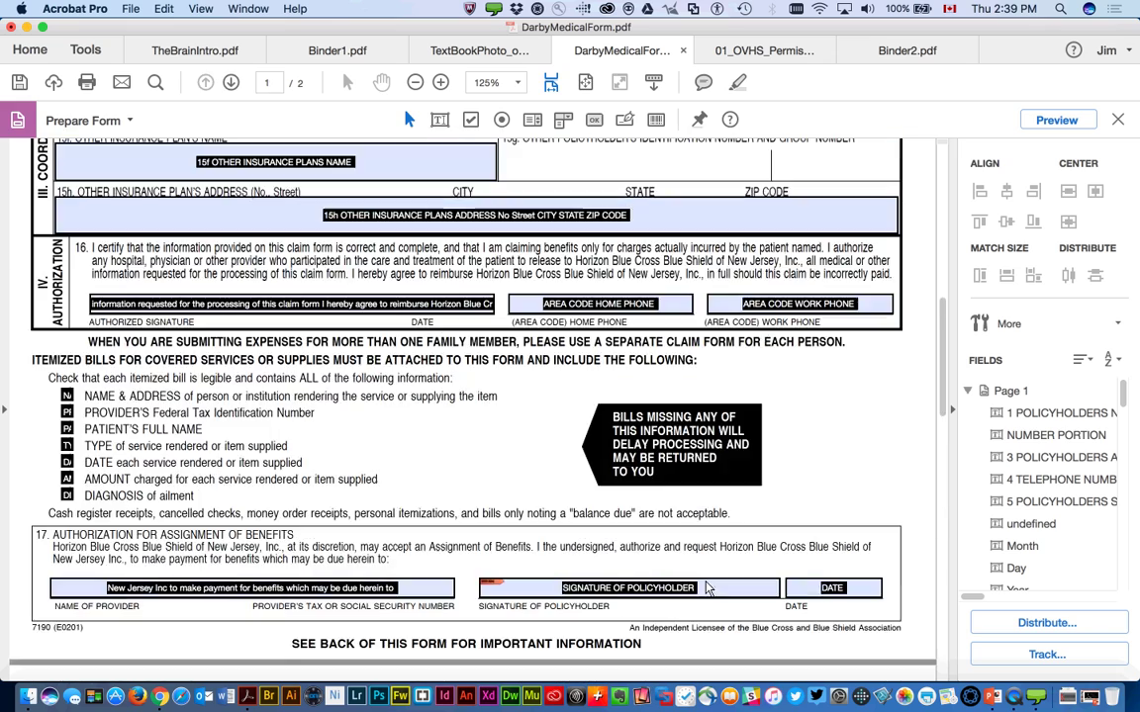
left_click(661, 590)
scroll(908, 393, "up", 6)
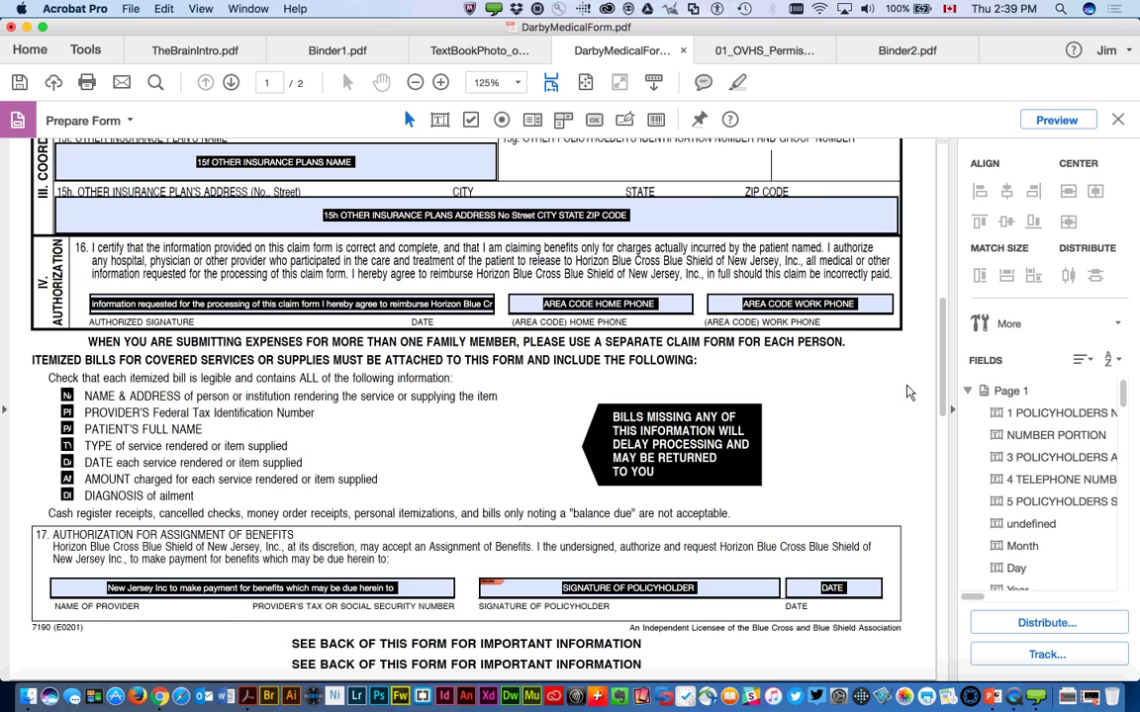
- Bring up 01_OVHS_PermissionSlip.pdf and switch to the mirrored tablet showing its copy in Adobe Fill & Sign
scroll(908, 393, "up", 6)
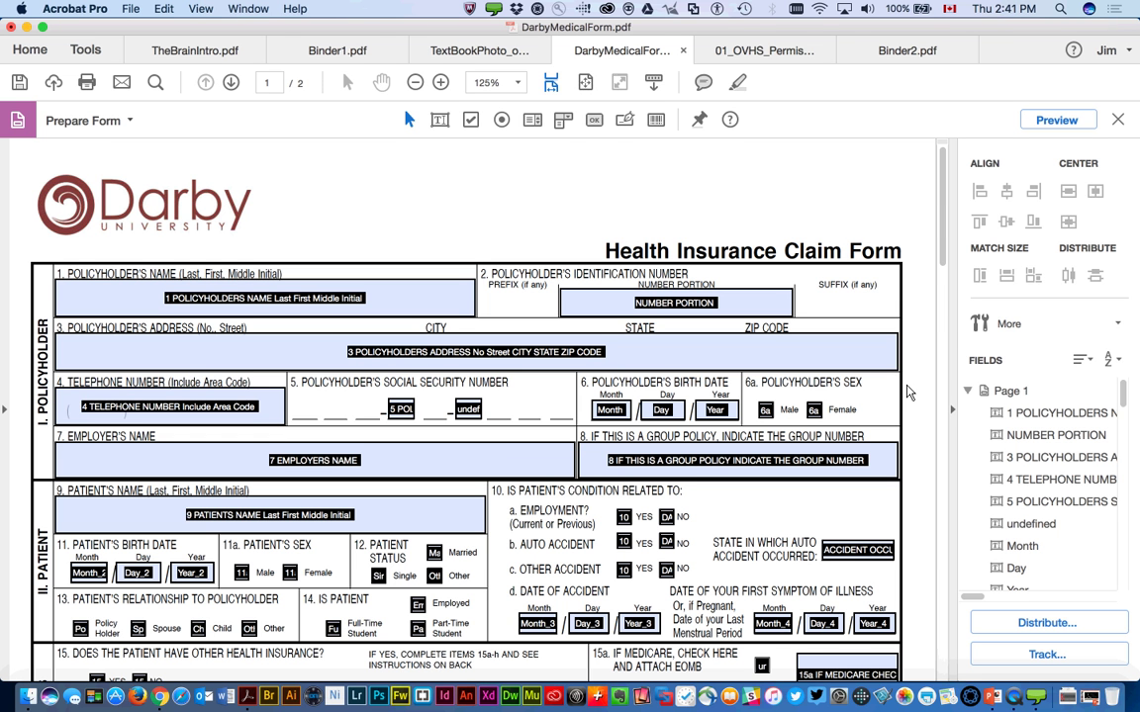
left_click(778, 58)
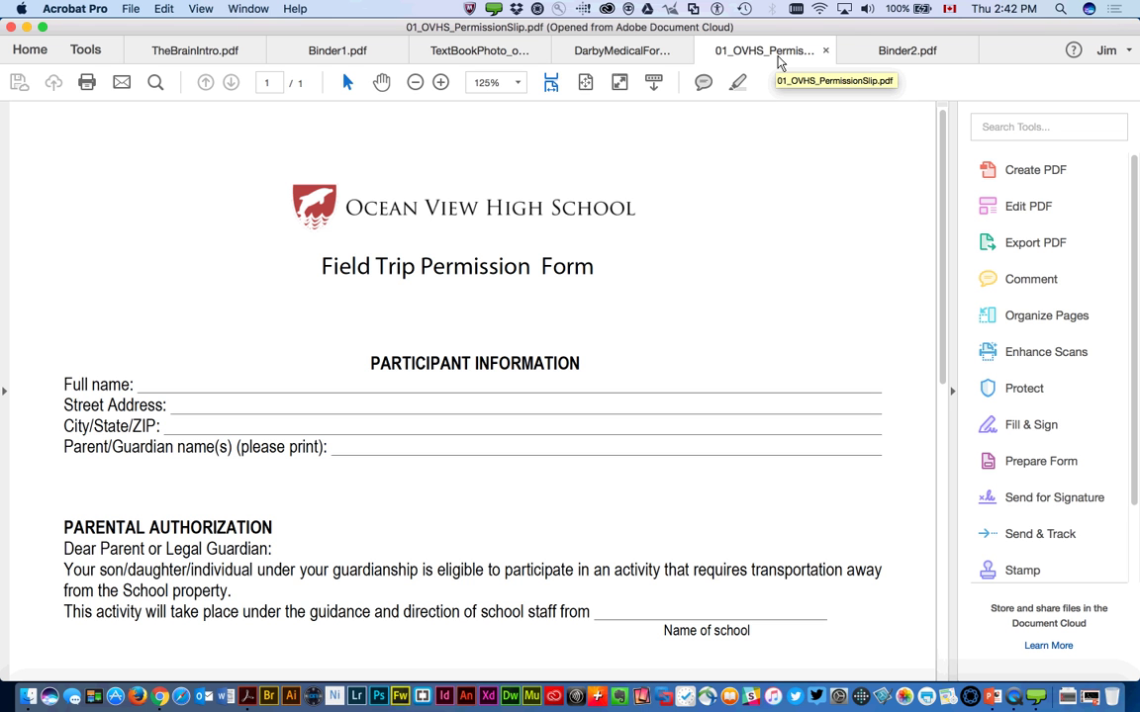
key("super+Tab")
key("super+Tab")
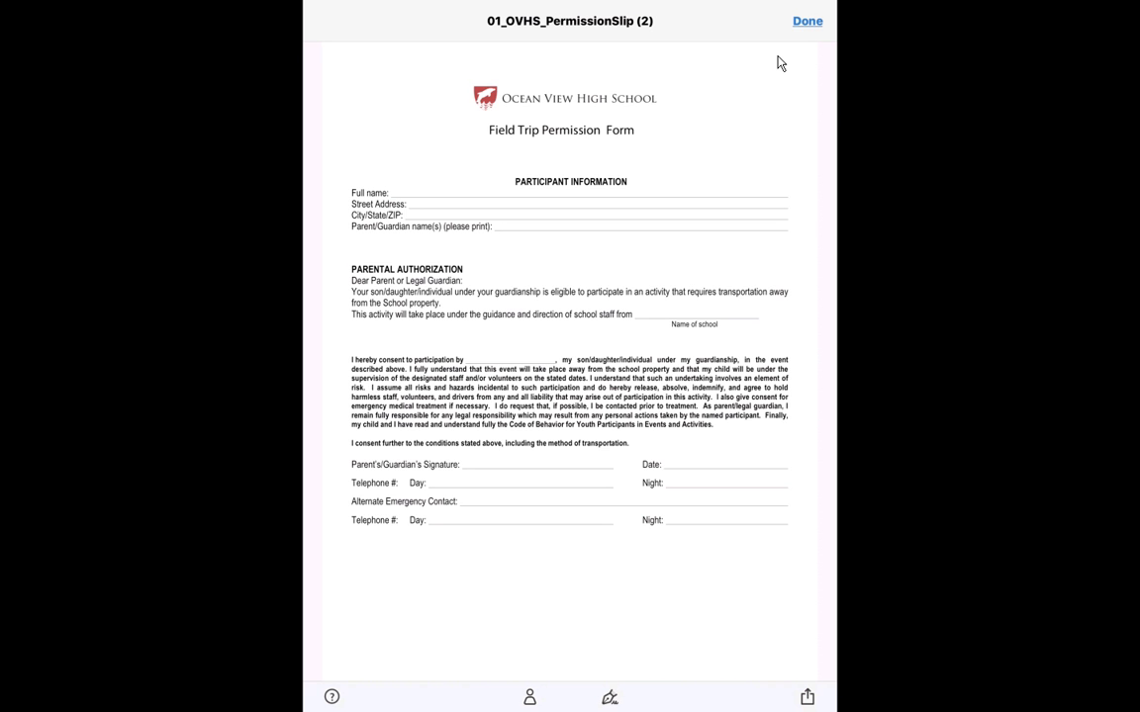
left_click(443, 189)
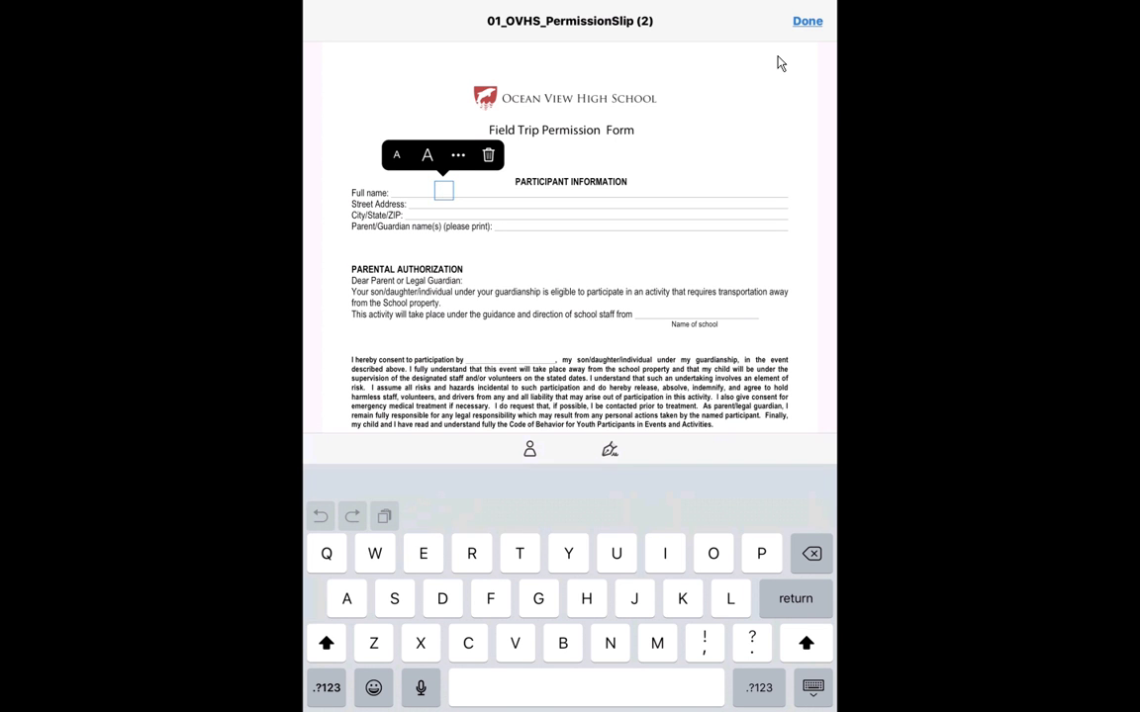
left_click_drag(443, 190, 414, 185)
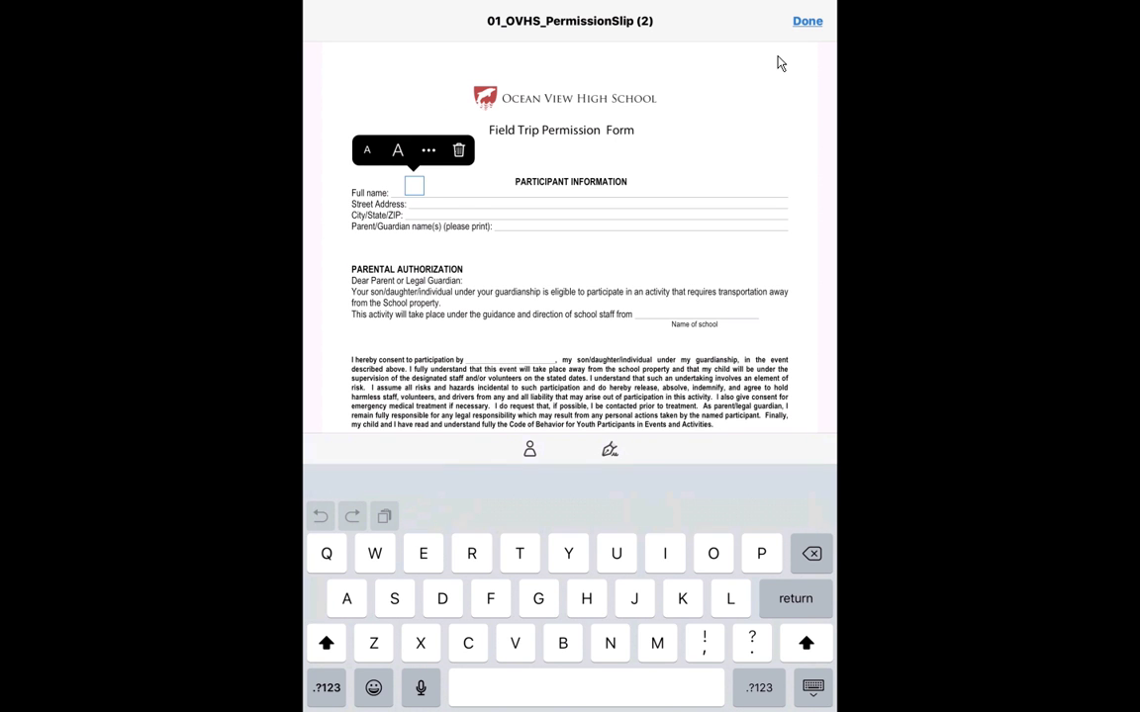
left_click(779, 63)
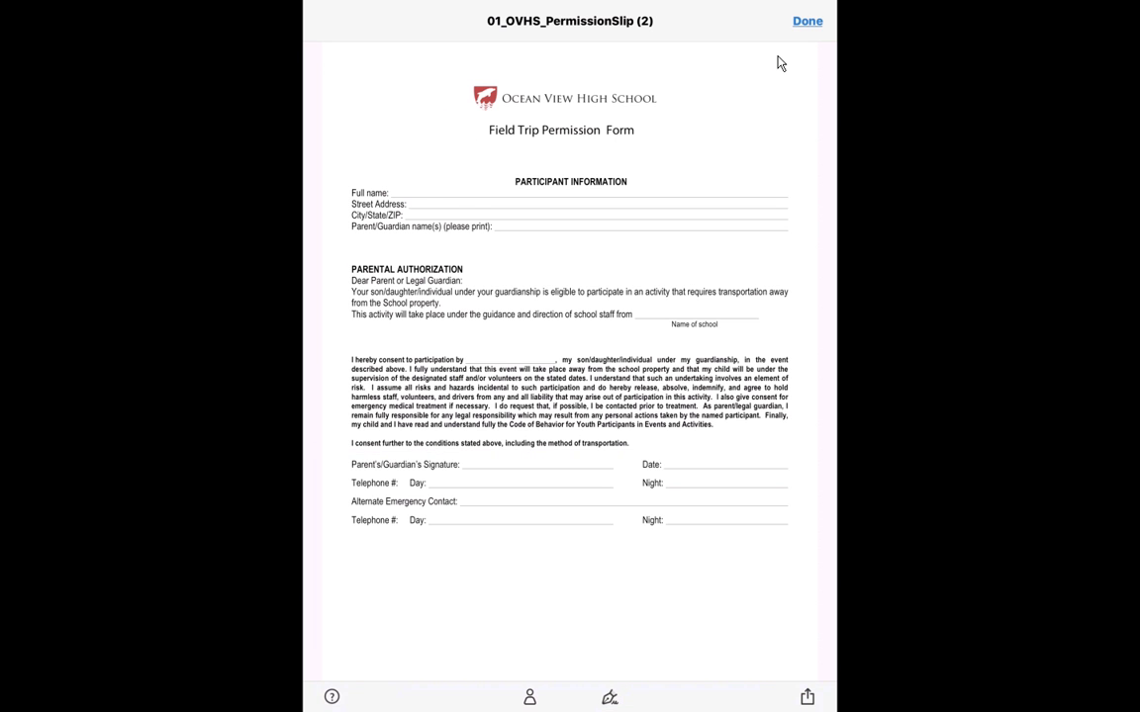
- Insert the full name from the saved profile and place it on the permission form's Full name line
left_click(529, 696)
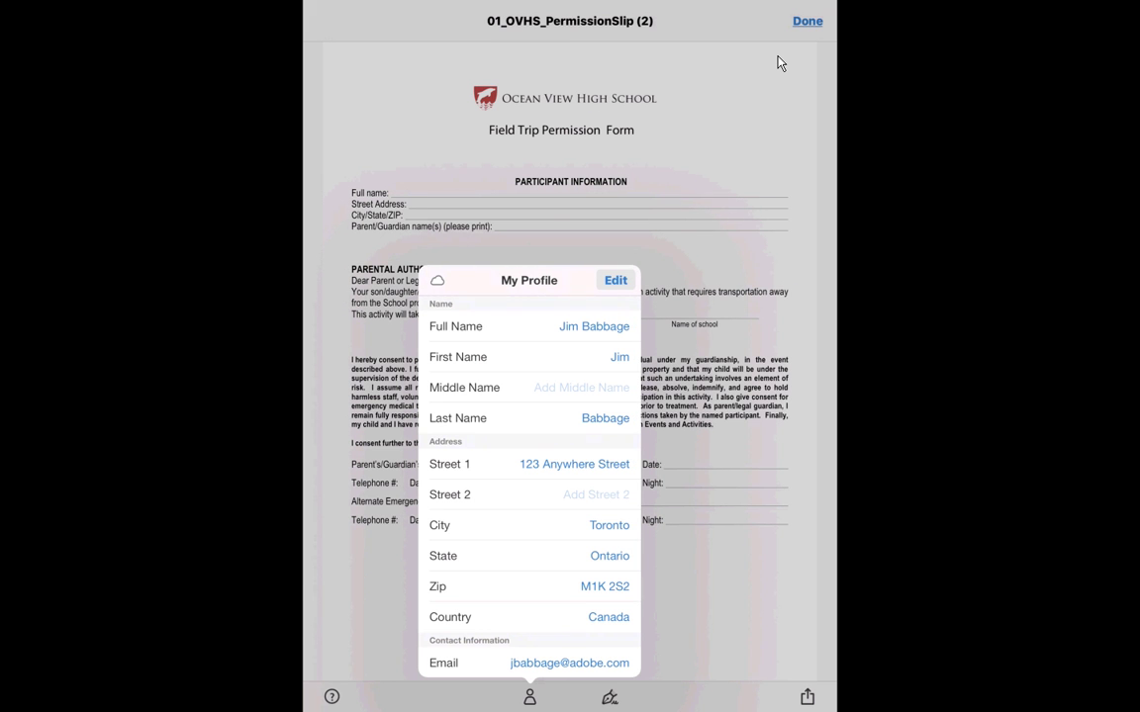
left_click(594, 326)
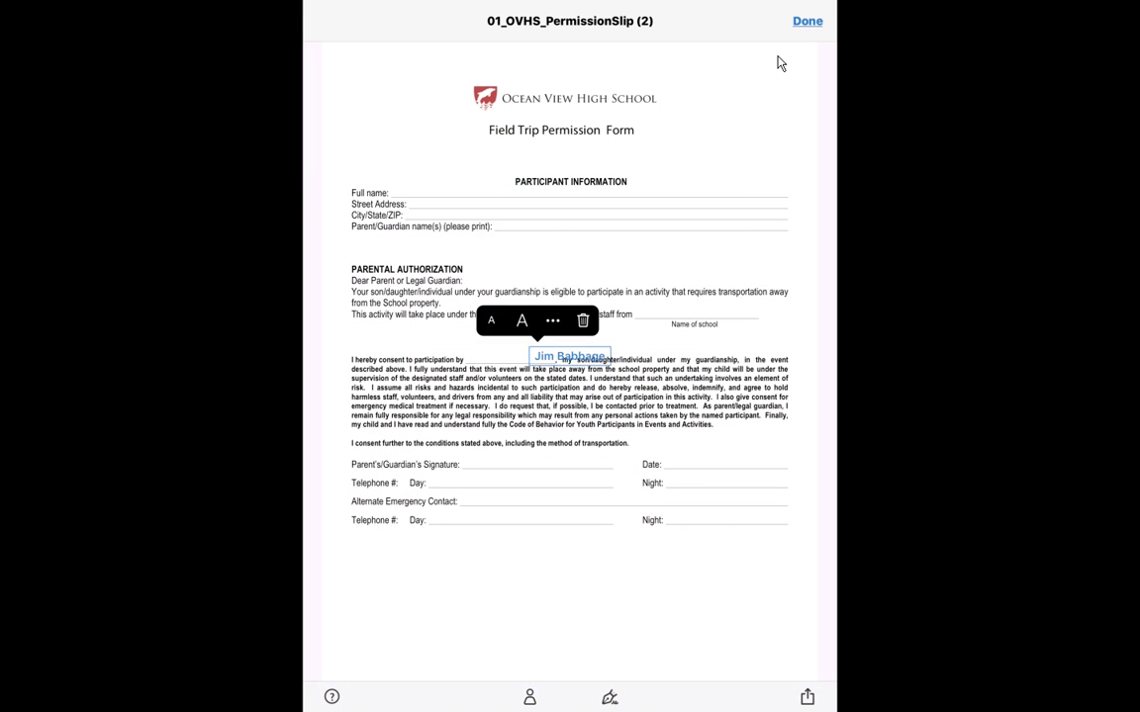
left_click_drag(528, 354, 435, 189)
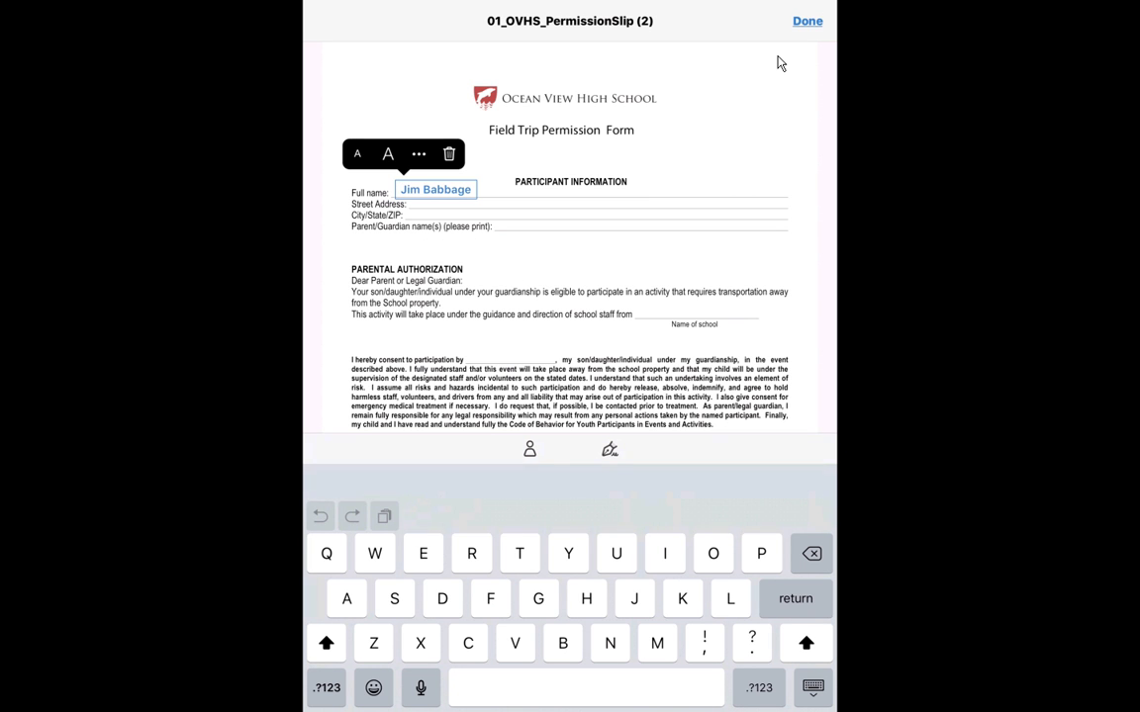
- Enter the guardian's name on the Parent/Guardian name(s) line of the permission form
left_click(516, 225)
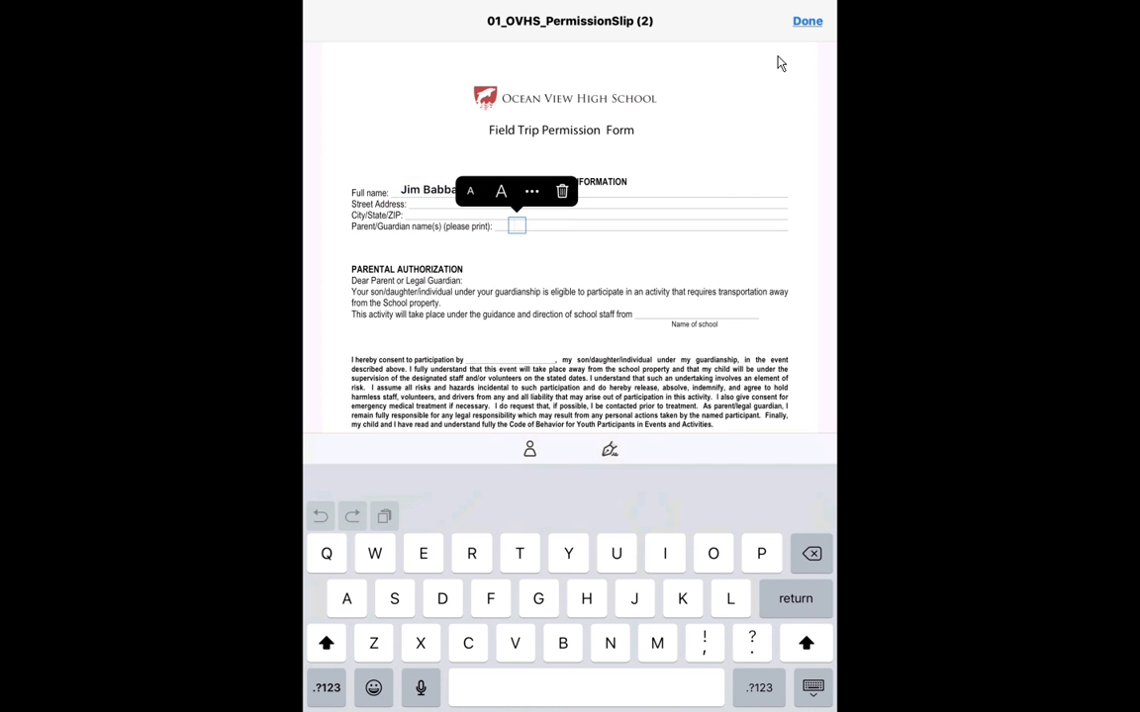
type("Sam S")
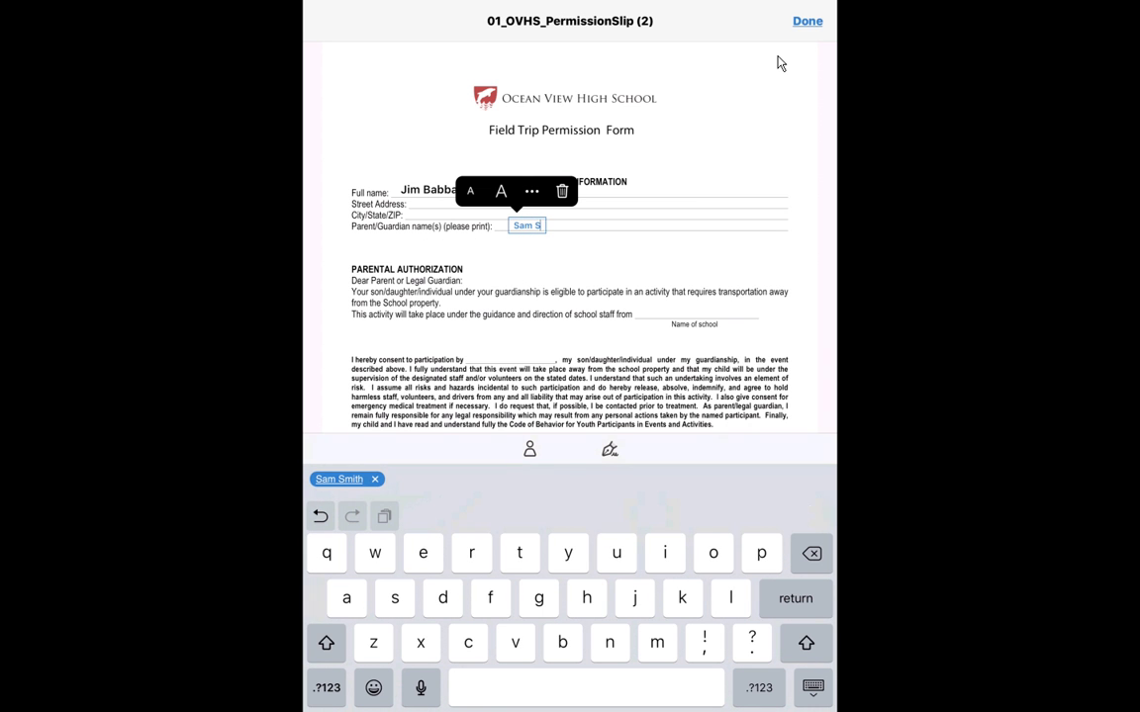
type("mith")
left_click(764, 300)
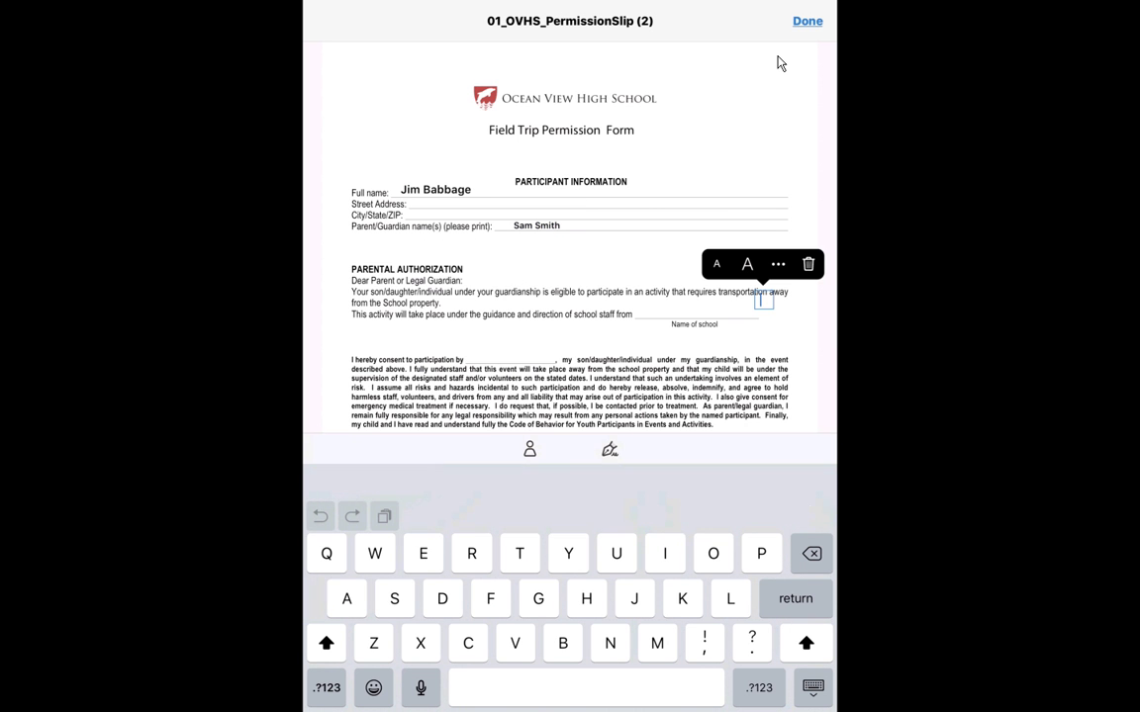
left_click(529, 449)
key("Escape")
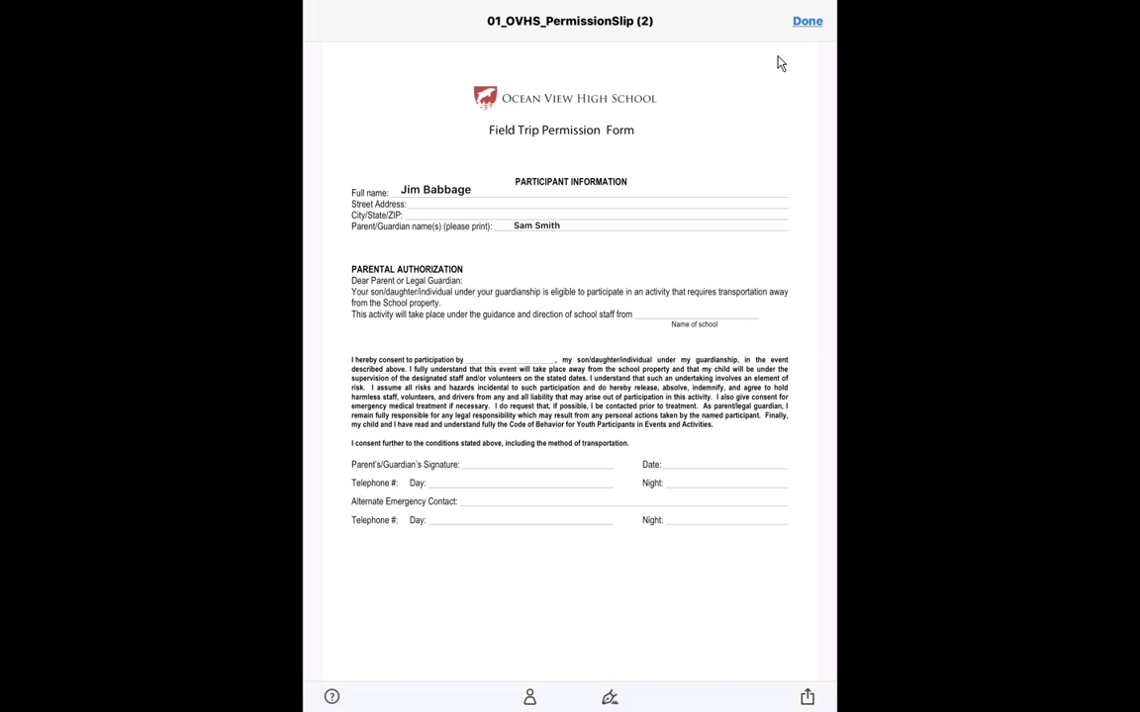
- Place a handwritten signature on the Parent's/Guardian's Signature line and bring up the sharing options
left_click(609, 698)
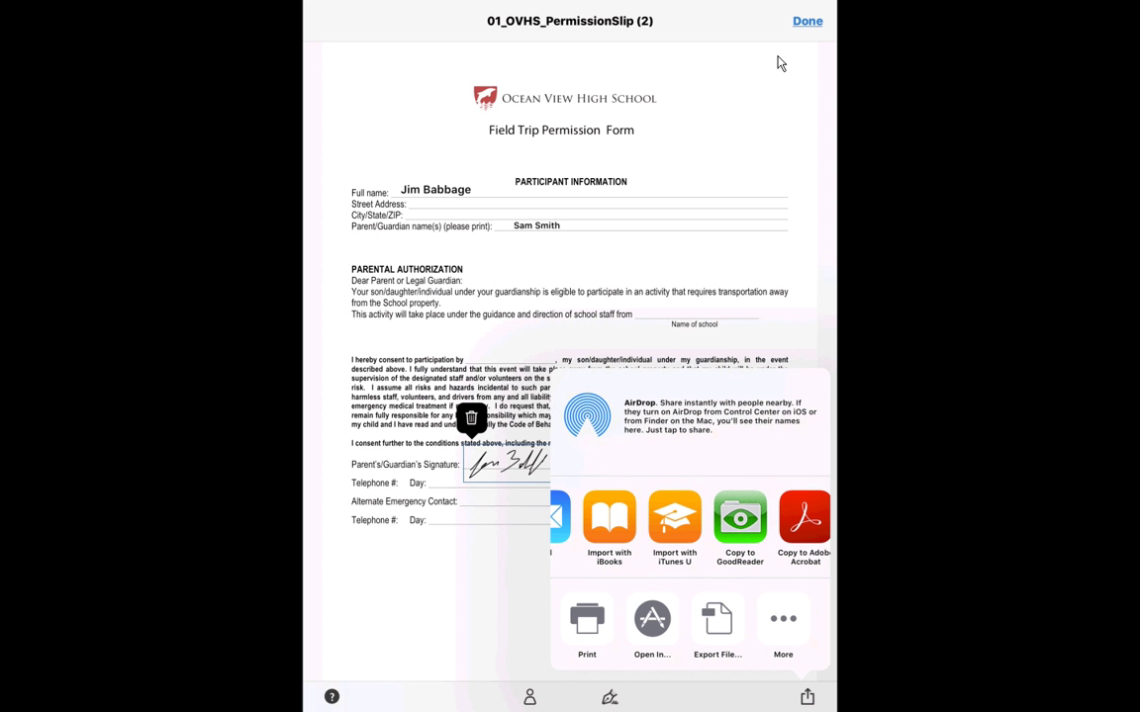
- View 01_OVHS_PermissionSlip.pdf in the tablet's Adobe Acrobat app and return to Acrobat Pro on the desktop
key("super")
key("super")
key("super")
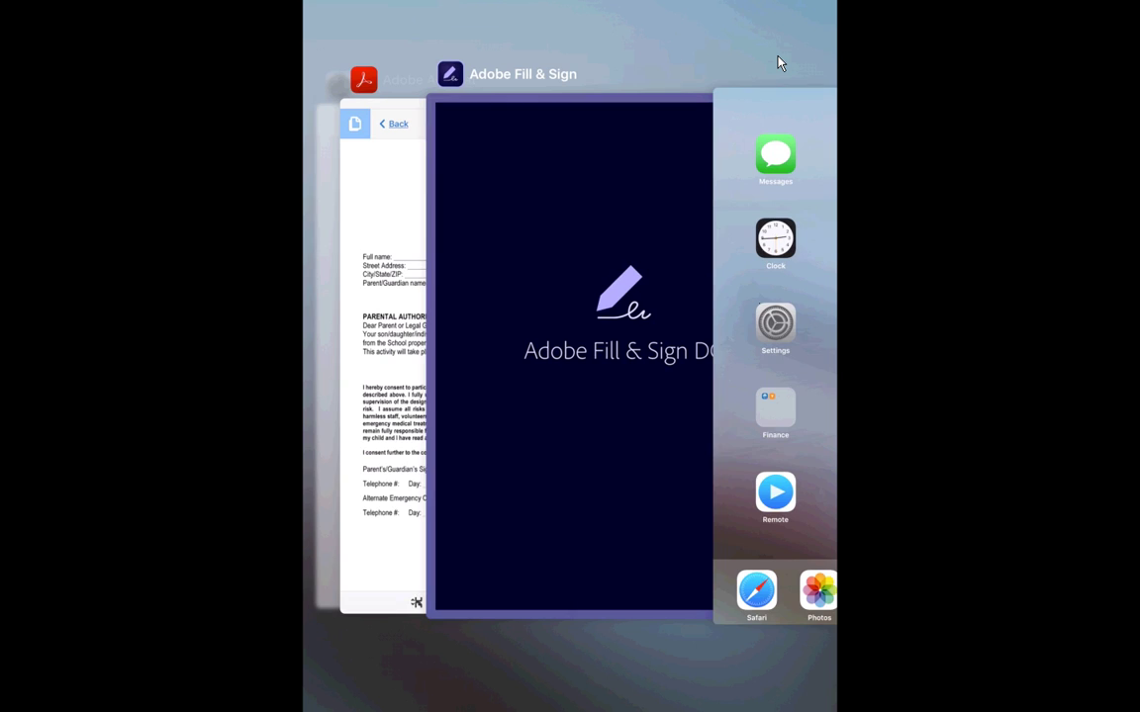
key("super")
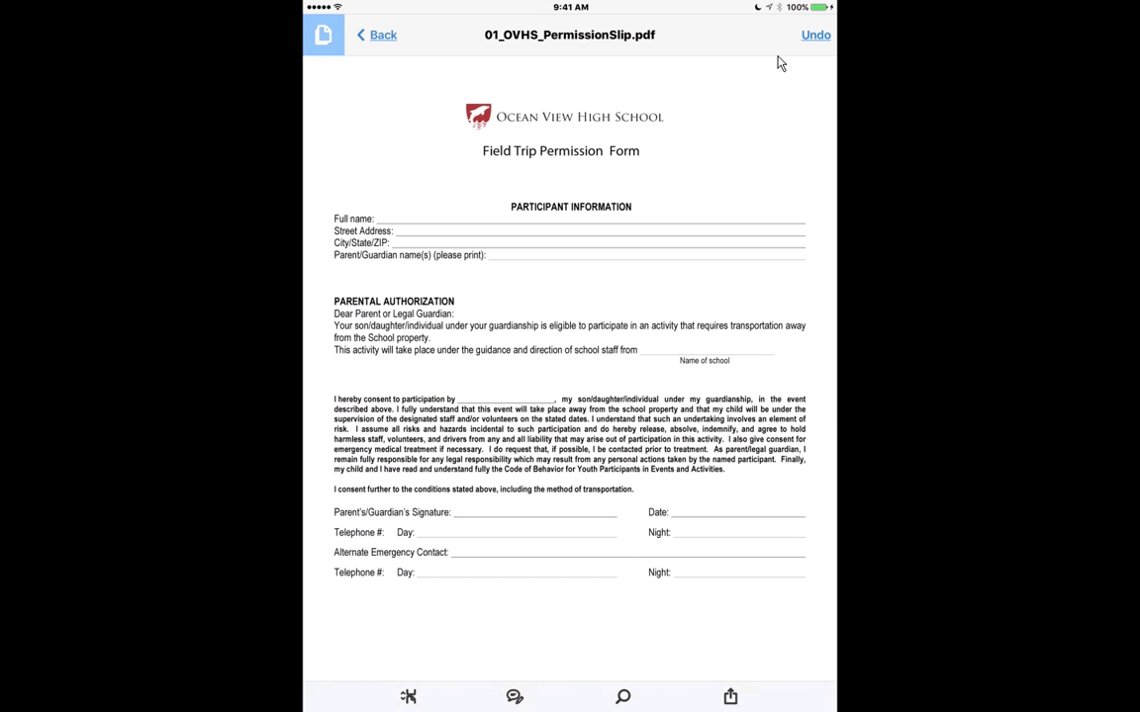
key("super+Tab")
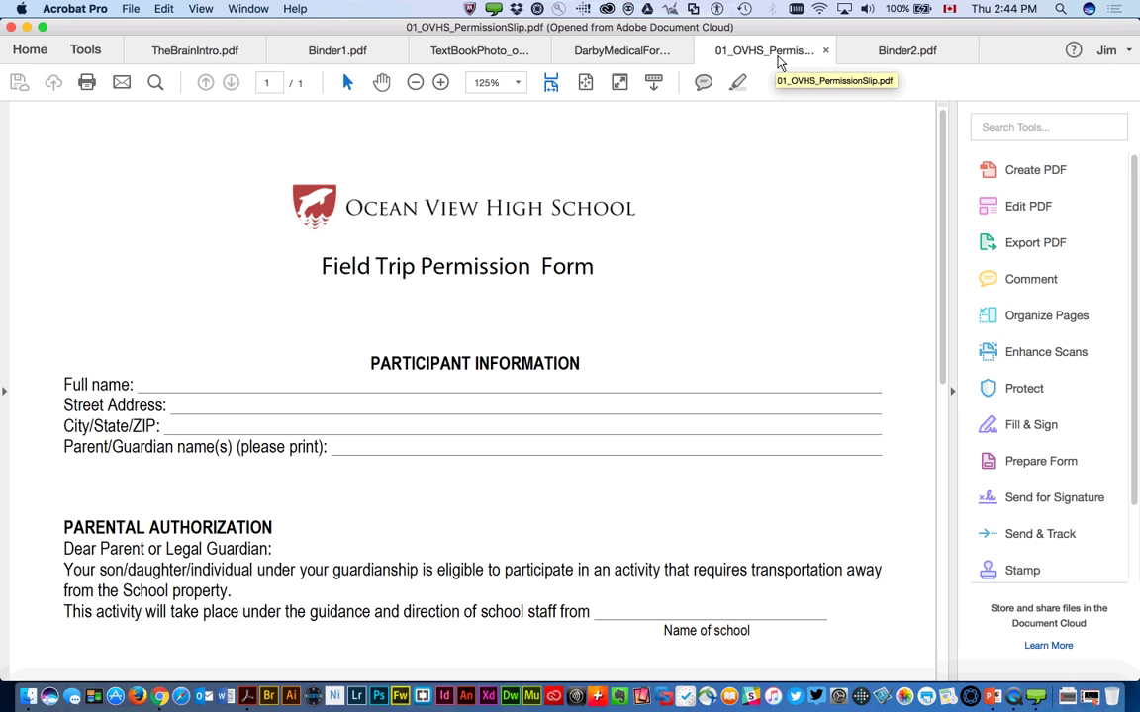
- Stop sharing the desktop screen in the online meeting
left_click(511, 81)
left_click(492, 8)
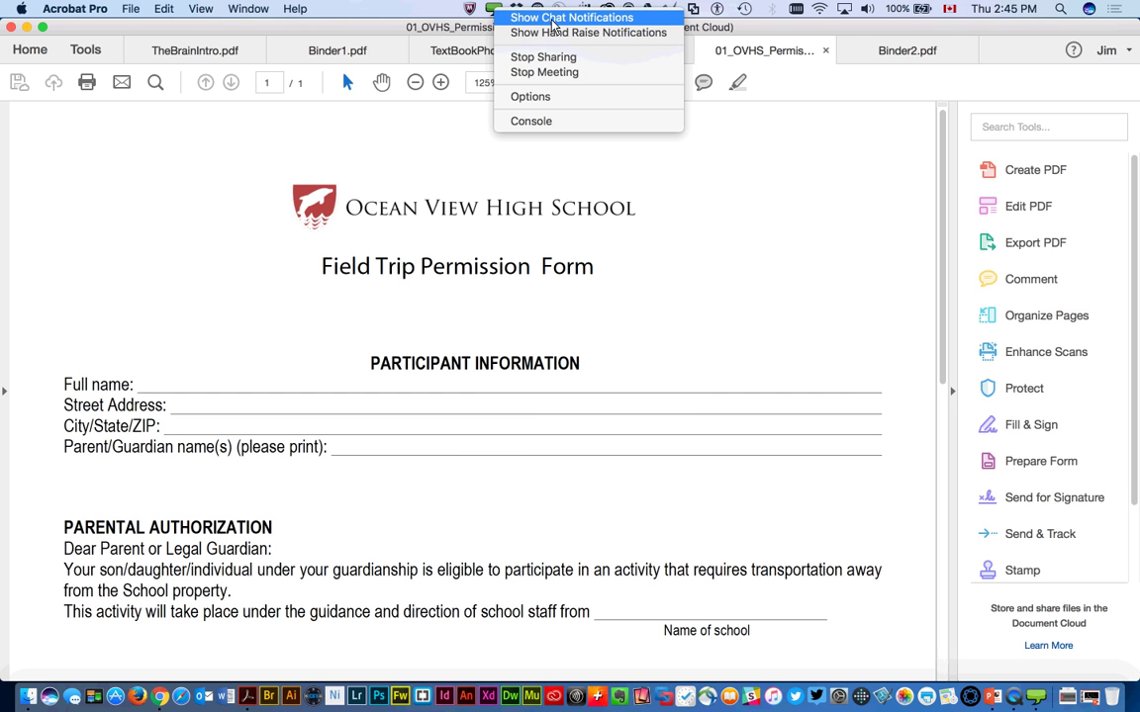
left_click(633, 72)
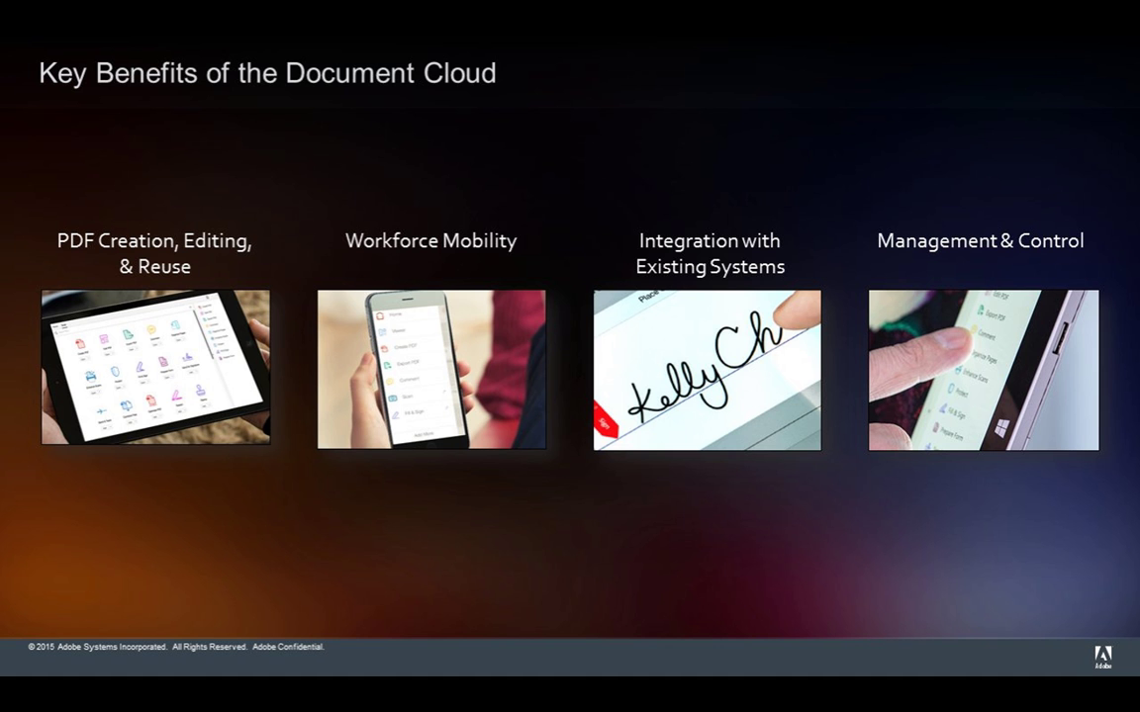
key("Right")
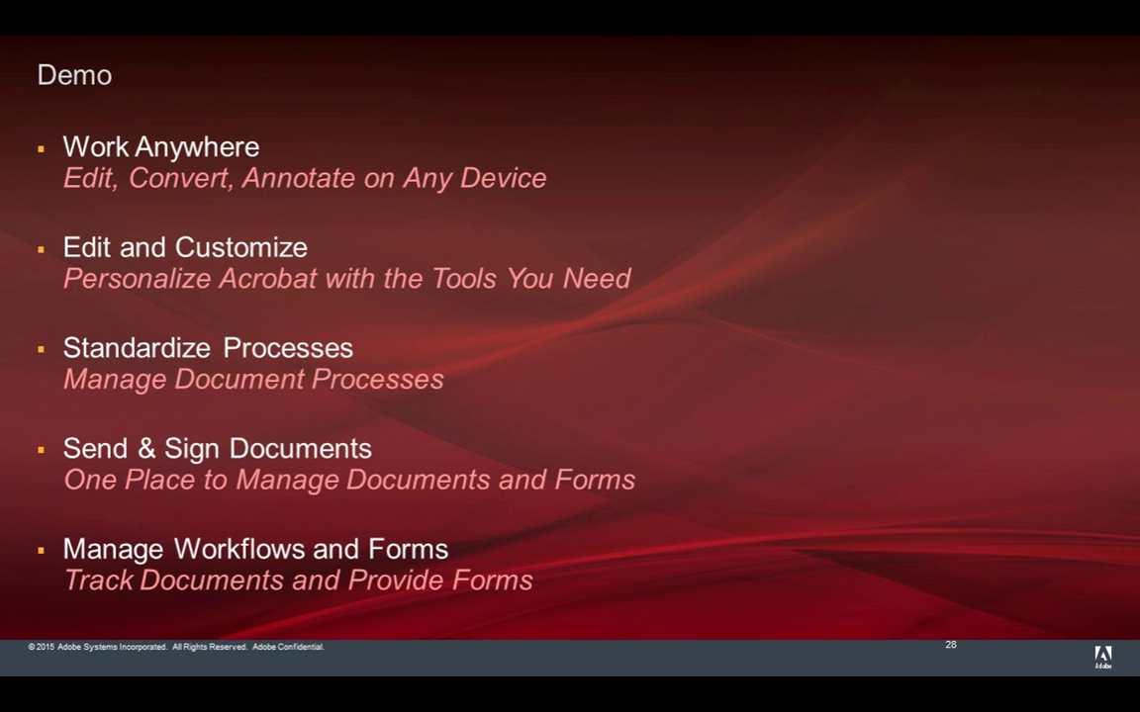